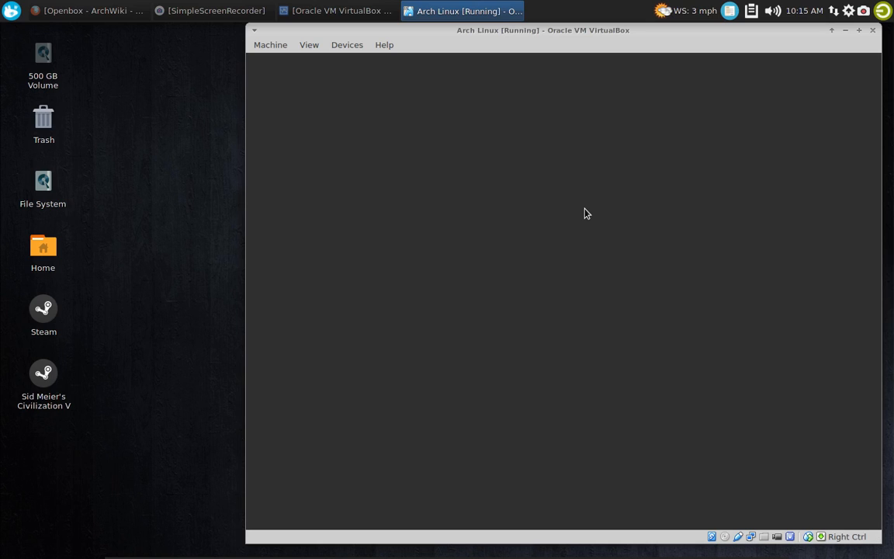
pyautogui.rightClick(402, 129)
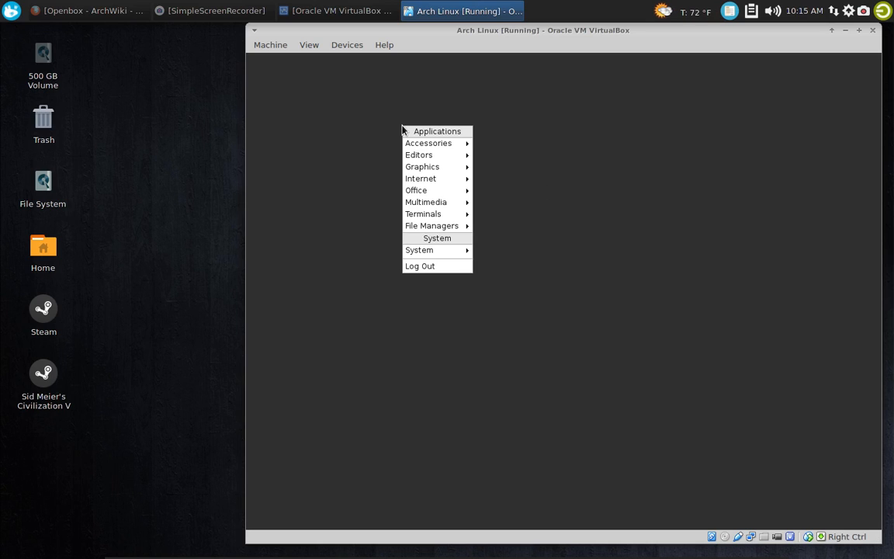
pyautogui.moveTo(443, 156)
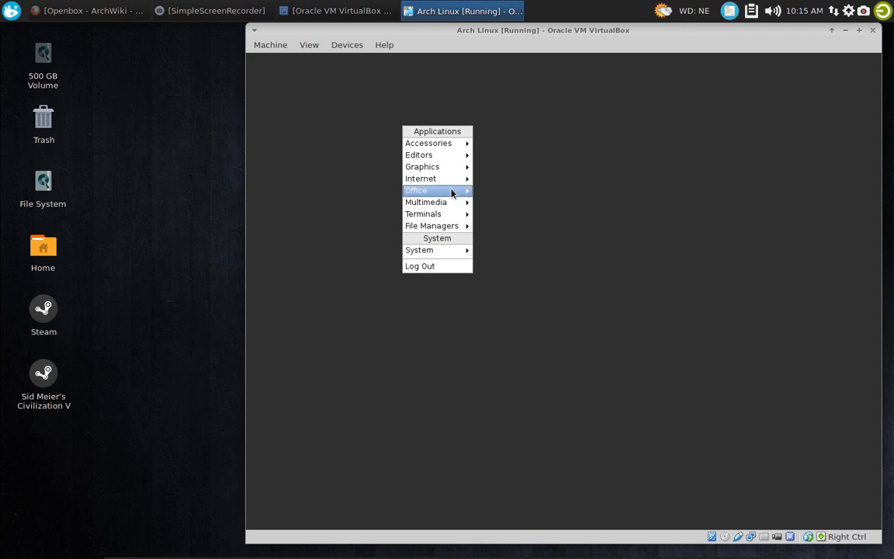
pyautogui.click(512, 174)
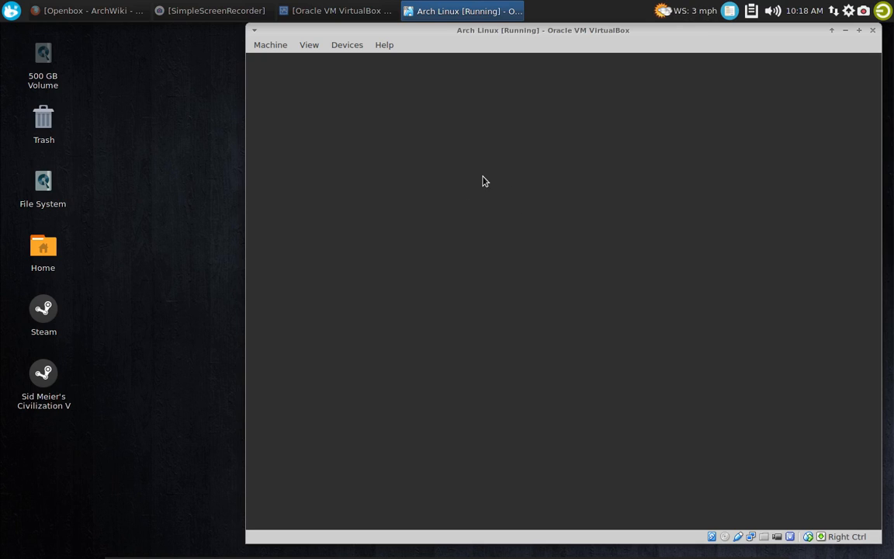
pyautogui.rightClick(354, 85)
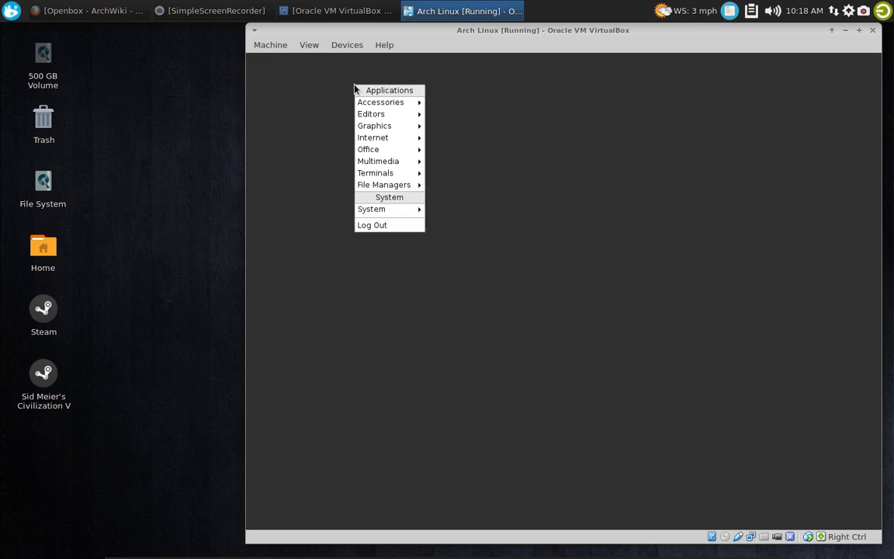
pyautogui.click(353, 85)
# Launch Firefox in the virtual machine, then move its window to the desktop's upper-left corner and enlarge it
pyautogui.rightClick(382, 99)
pyautogui.moveTo(432, 153)
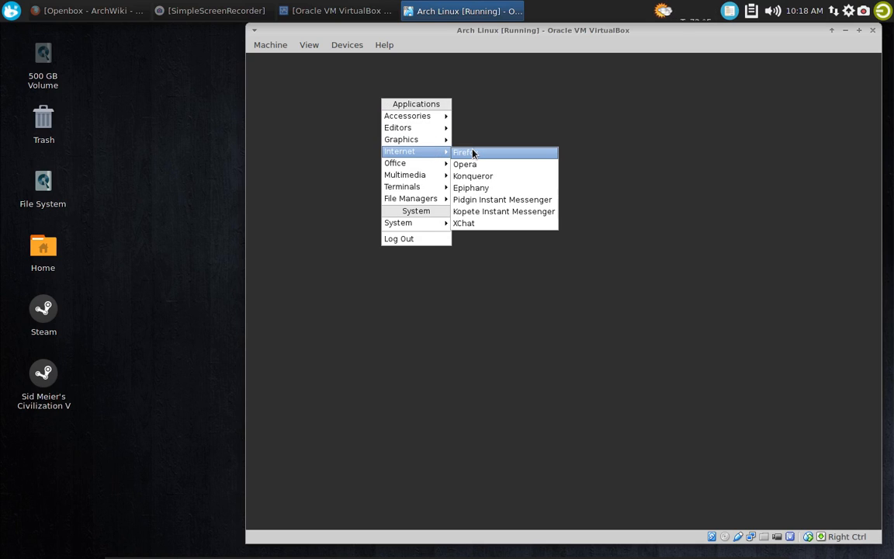
pyautogui.click(475, 153)
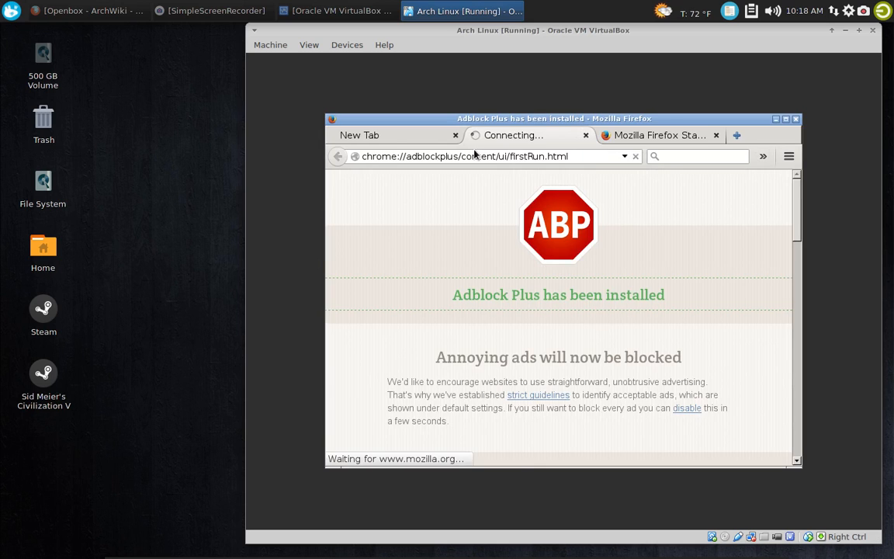
pyautogui.moveTo(467, 120); pyautogui.dragTo(391, 63)
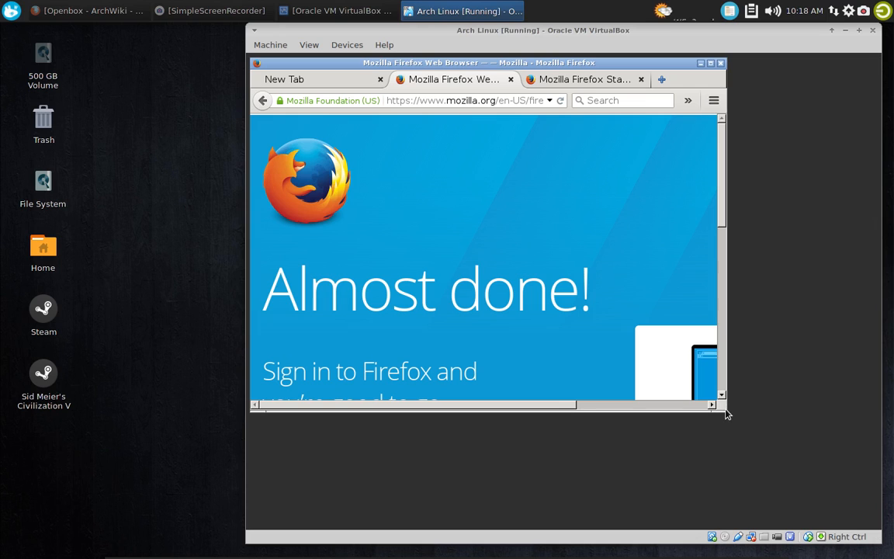
pyautogui.moveTo(726, 415); pyautogui.dragTo(805, 499)
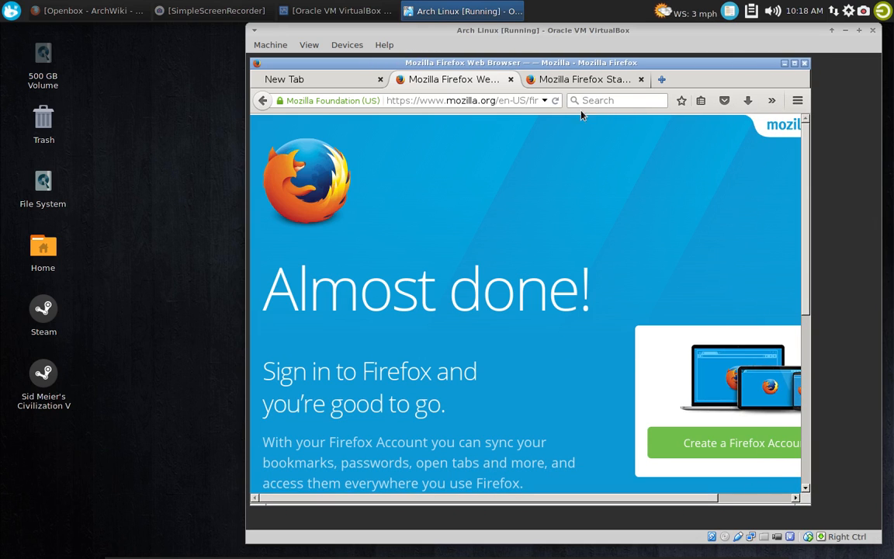
pyautogui.click(510, 80)
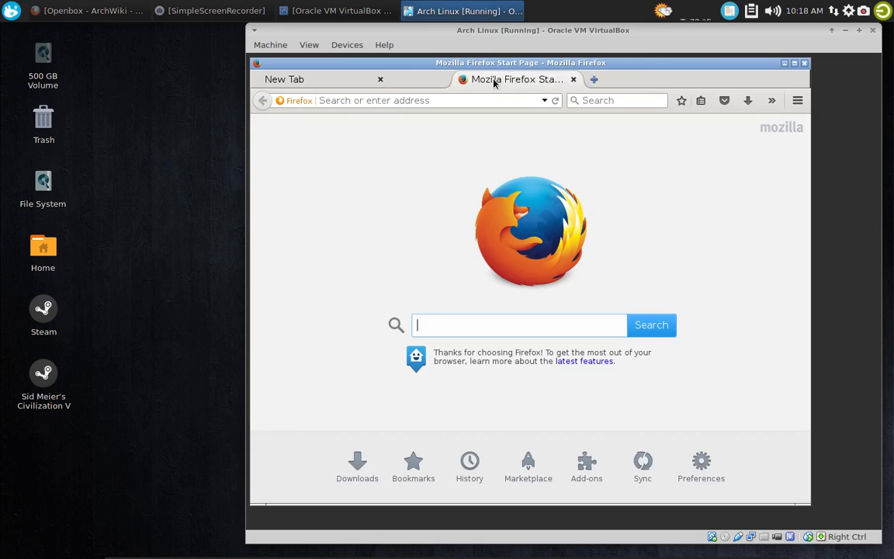
pyautogui.click(377, 79)
pyautogui.click(375, 99)
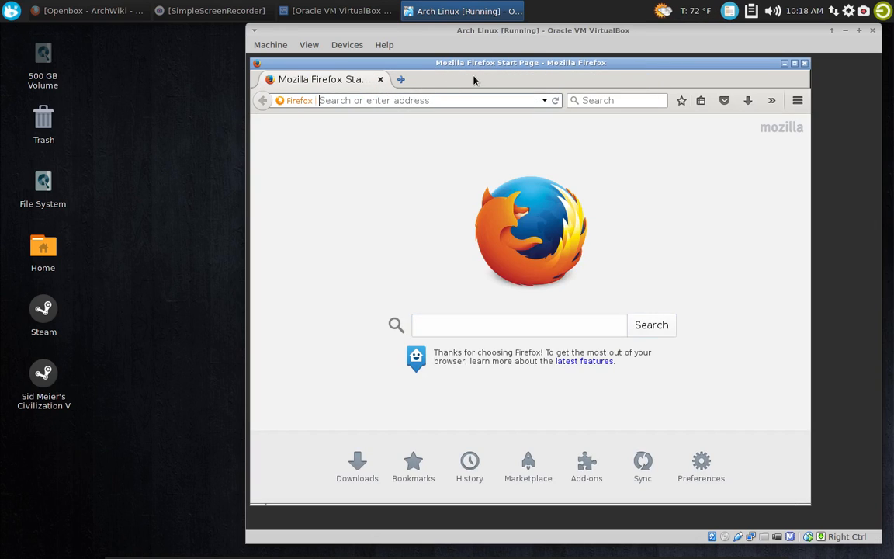
pyautogui.write('www.g')
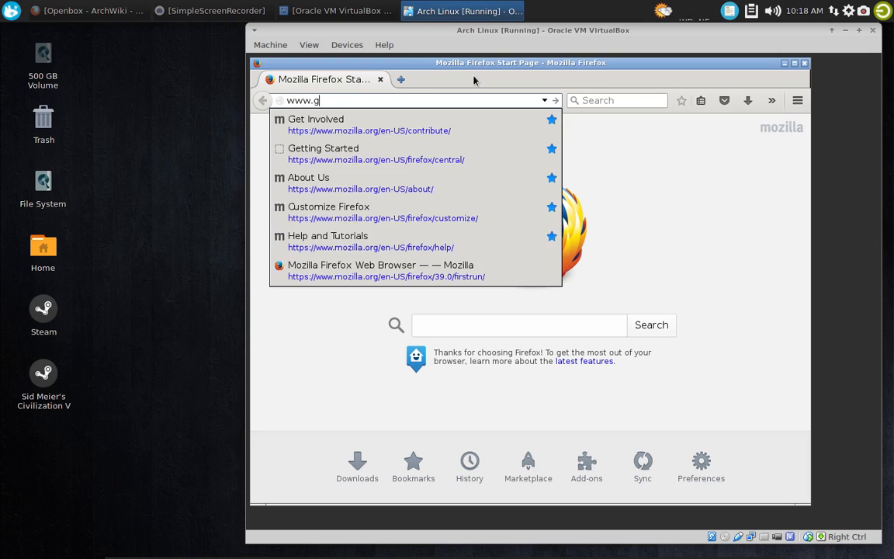
pyautogui.write('oogle.com')
pyautogui.press('Return')
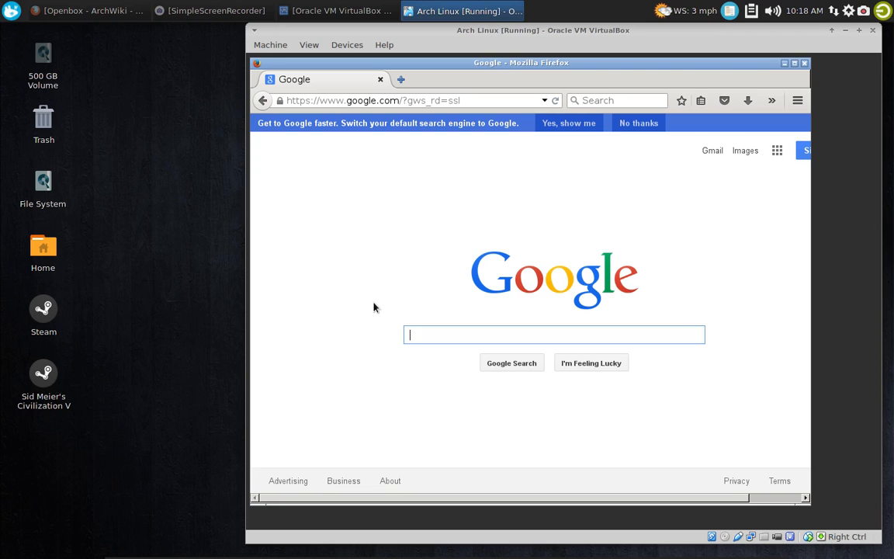
# Search Google for "arch linux openbox" and open the ArchWiki page on Openbox
pyautogui.write('arch')
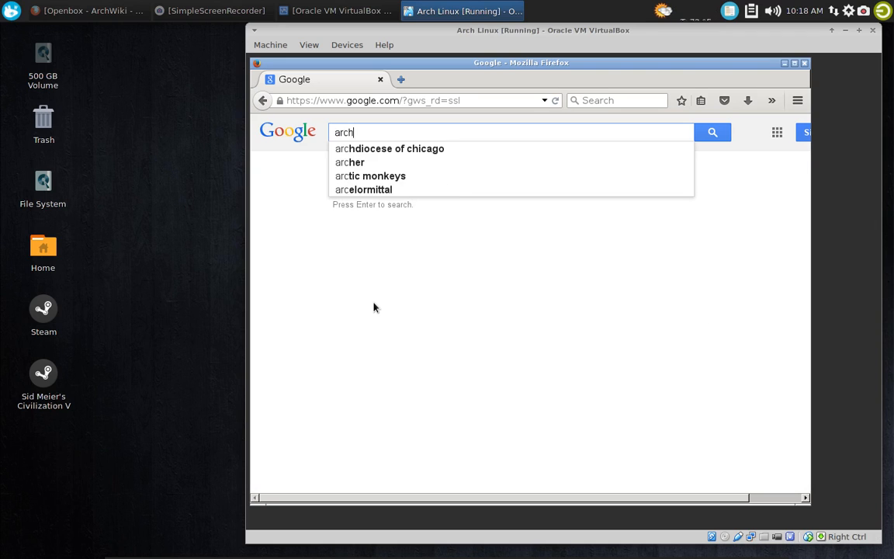
pyautogui.write(' linux ')
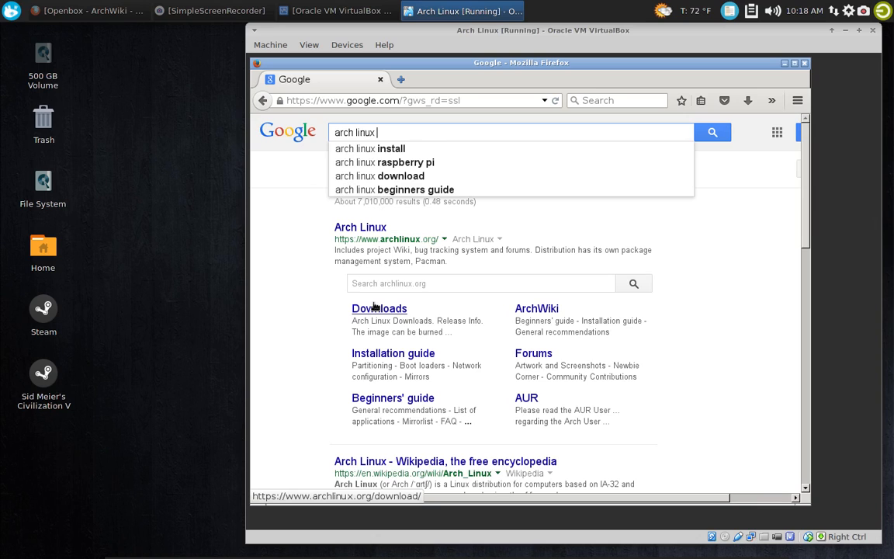
pyautogui.write('openbox')
pyautogui.press('Return')
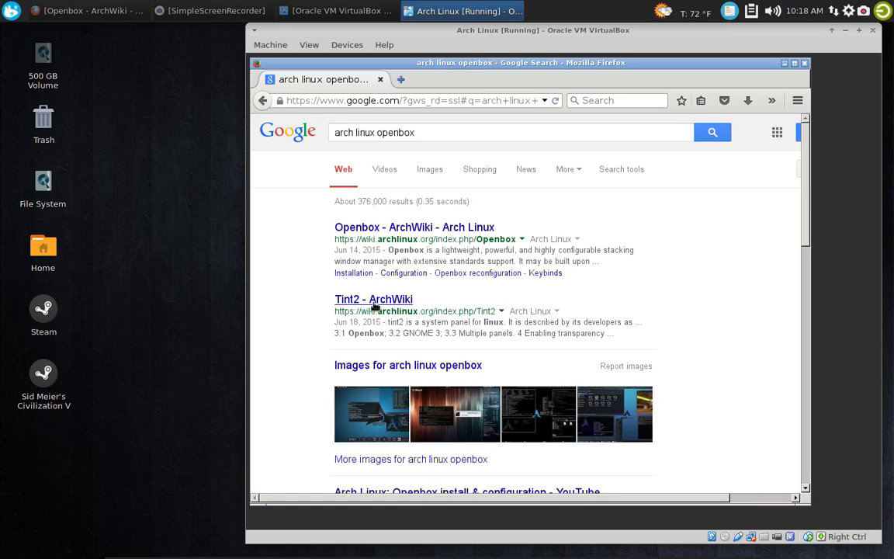
pyautogui.click(410, 229)
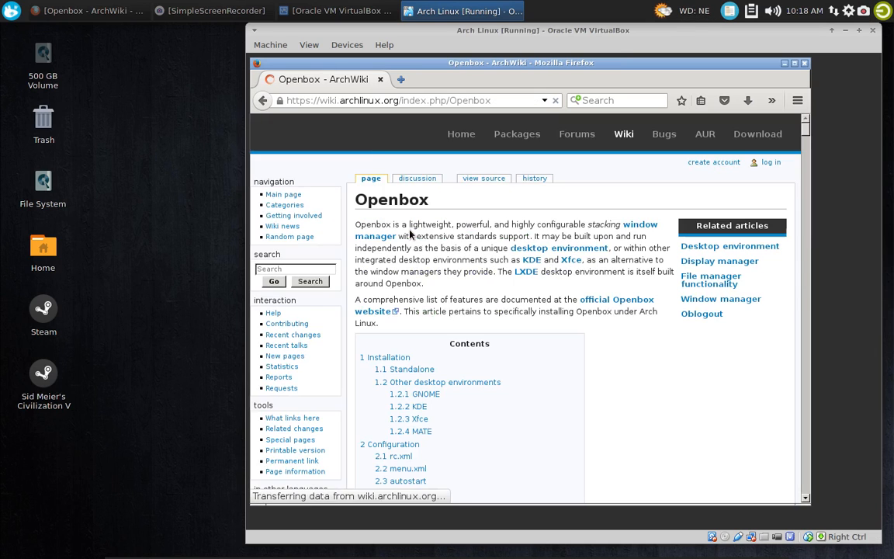
pyautogui.click(535, 123)
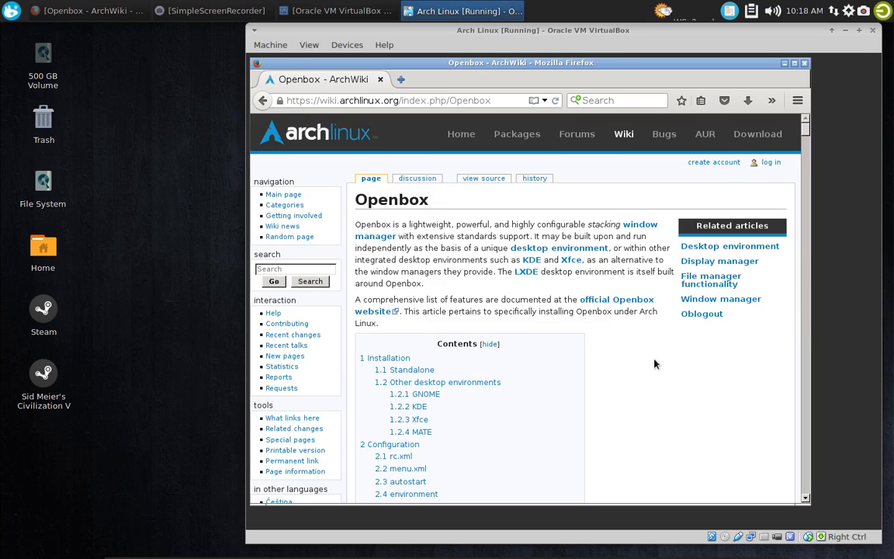
# Go to the obmenu-generator section of the Openbox wiki article from its table of contents
pyautogui.scroll(-10, 647, 353)
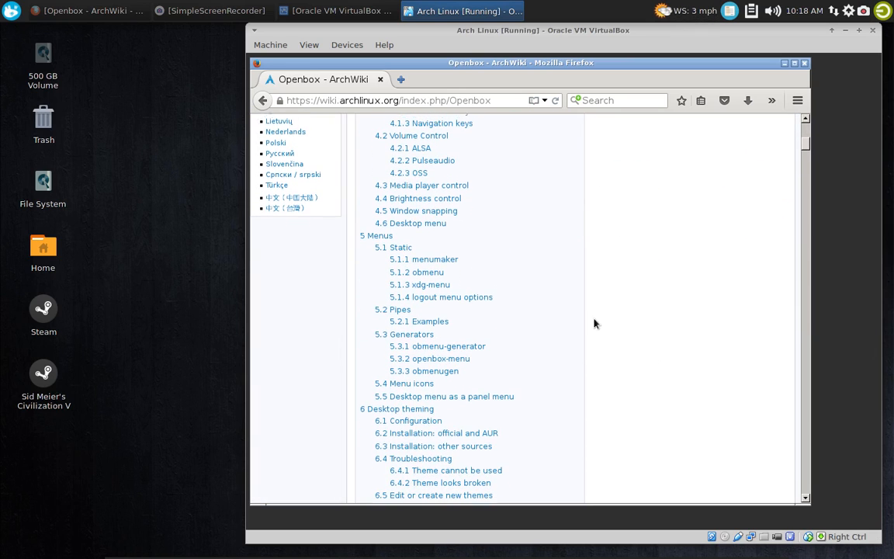
pyautogui.scroll(-1, 446, 319)
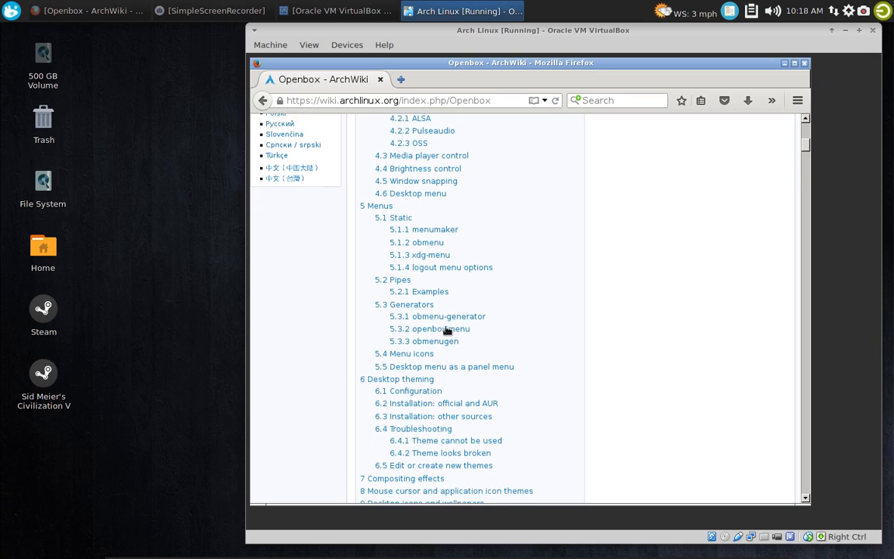
pyautogui.click(447, 311)
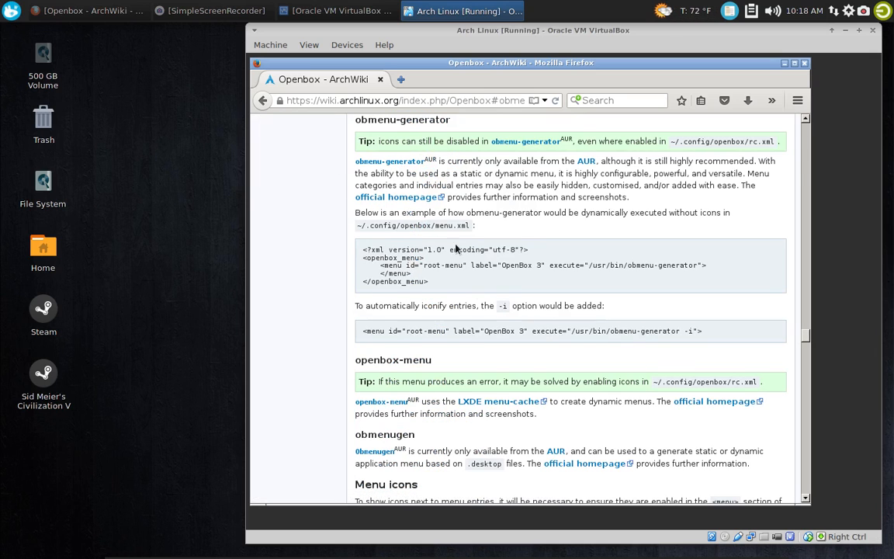
# Launch Xfce Terminal and move its window so the wiki's obmenu-generator heading stays readable
pyautogui.rightClick(813, 125)
pyautogui.moveTo(789, 217)
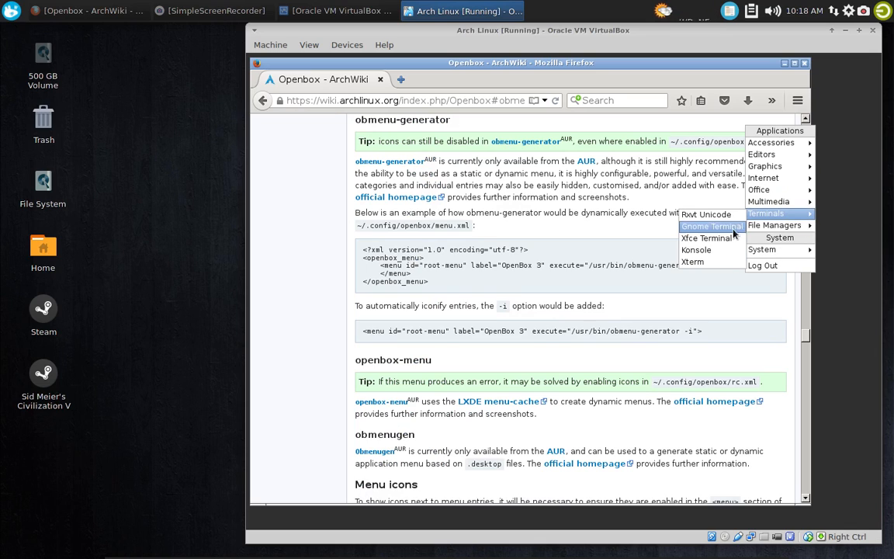
pyautogui.click(706, 238)
pyautogui.moveTo(623, 221); pyautogui.dragTo(579, 177)
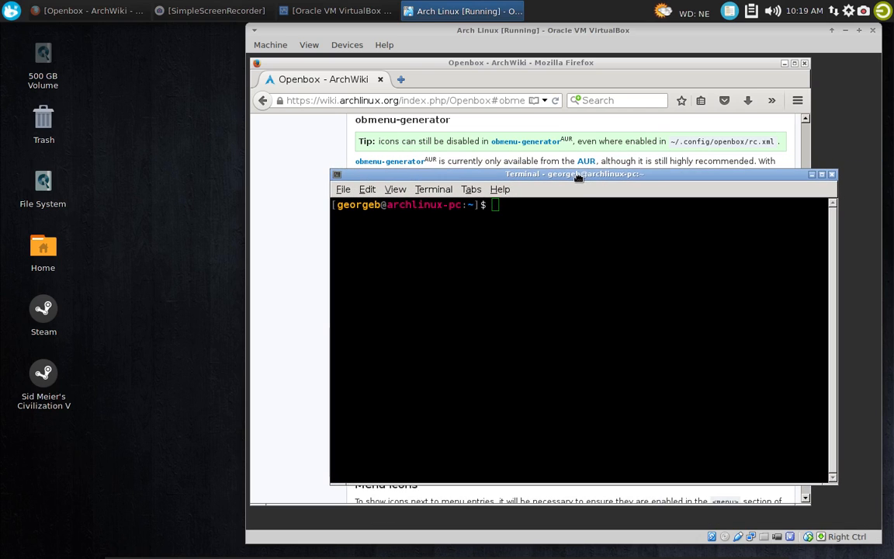
# Look up the AUR package by running "yaourt obmenu-generator" in the terminal
pyautogui.write('yaourt ')
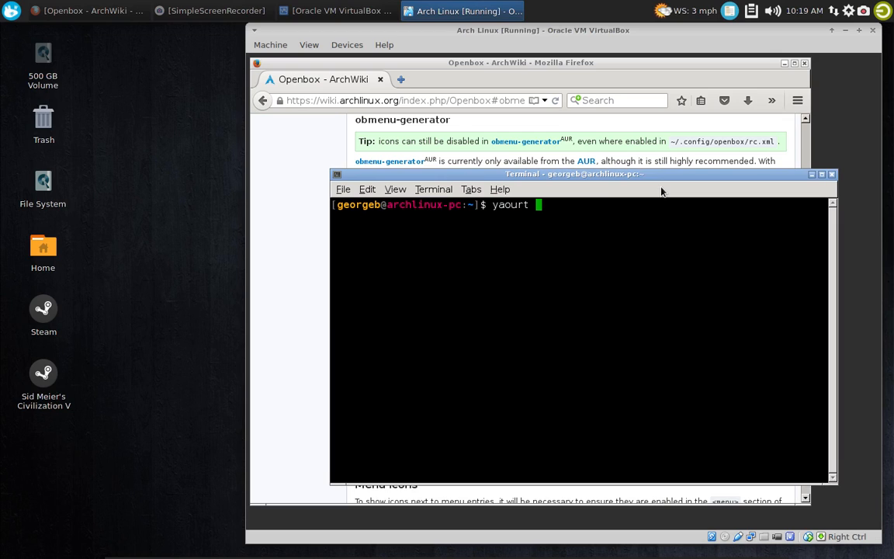
pyautogui.write('obme')
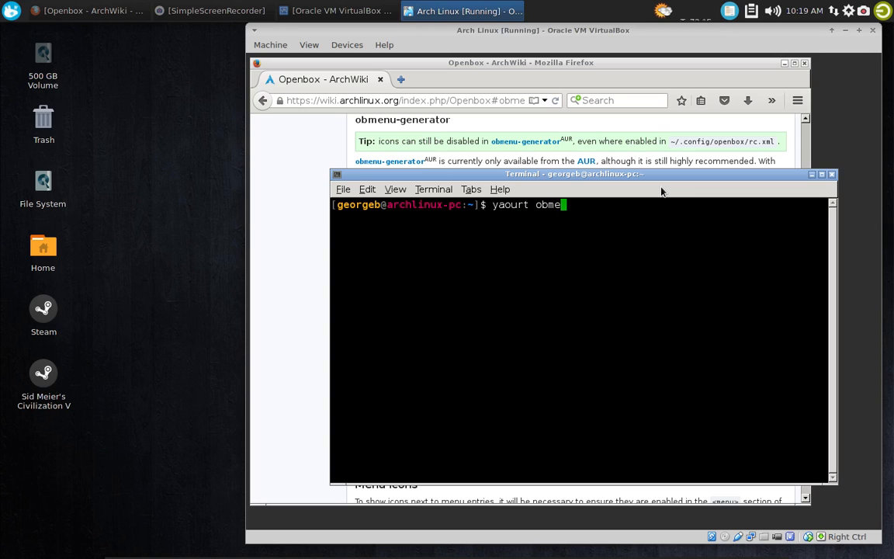
pyautogui.write('nu-gener')
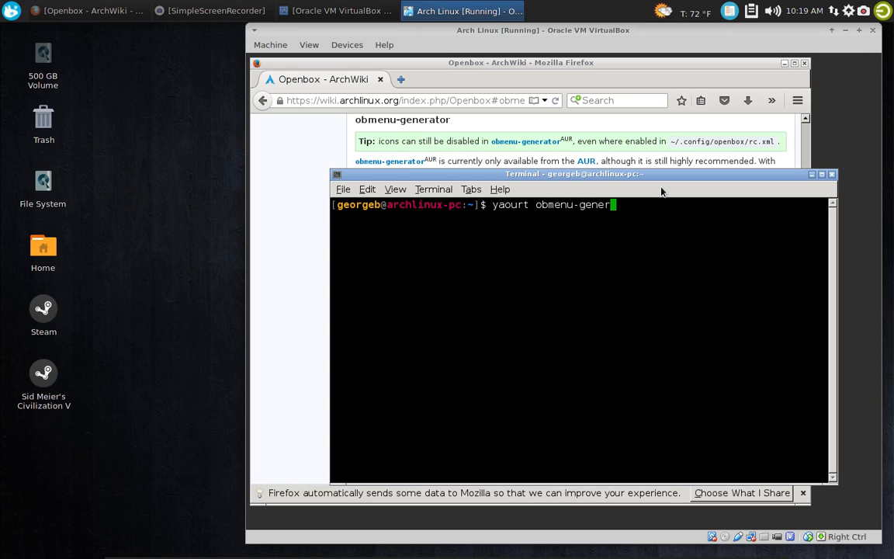
pyautogui.write('ator')
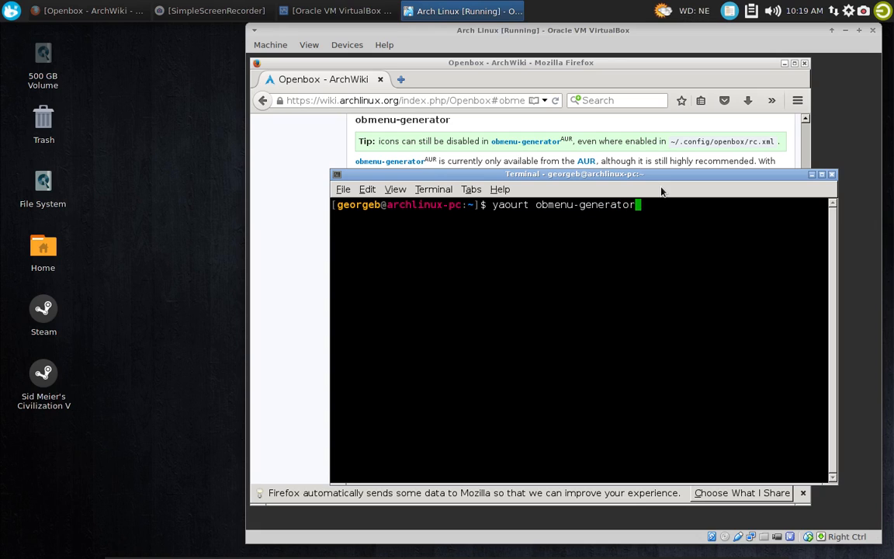
pyautogui.press('Return')
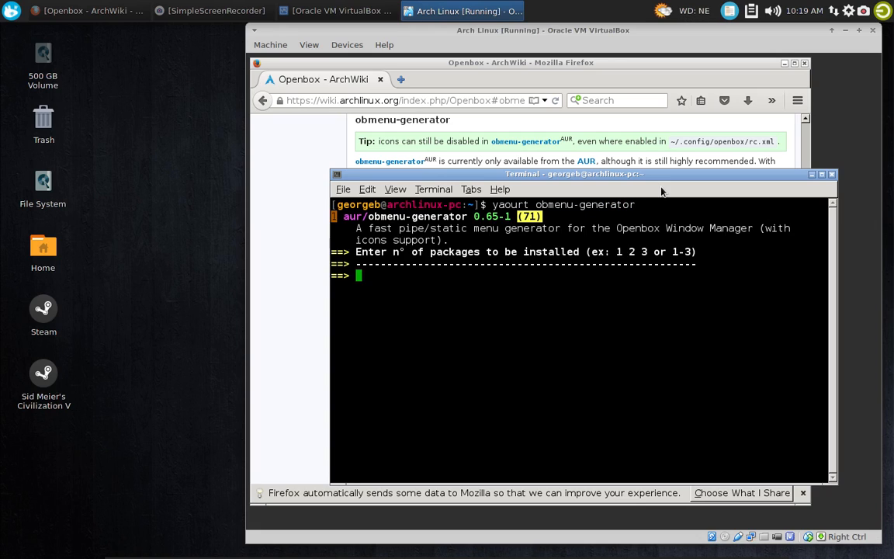
# Choose package 1 for installation and decline editing both its PKGBUILD and readme.install
pyautogui.write('1')
pyautogui.press('Return')
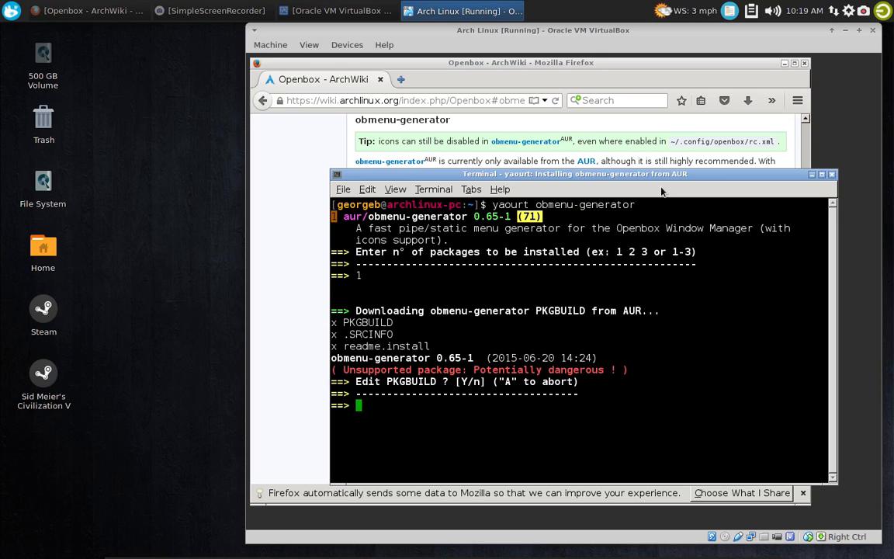
pyautogui.write('n')
pyautogui.press('Return')
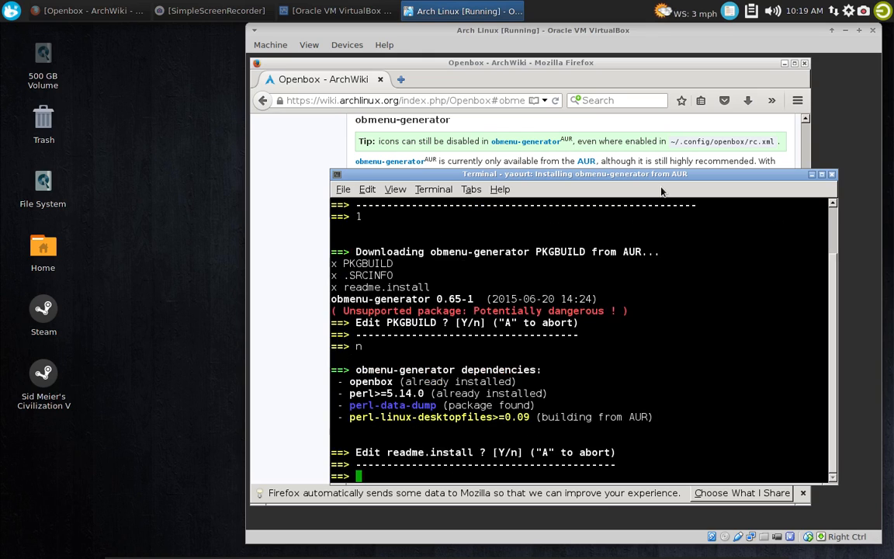
pyautogui.write('n')
pyautogui.press('Return')
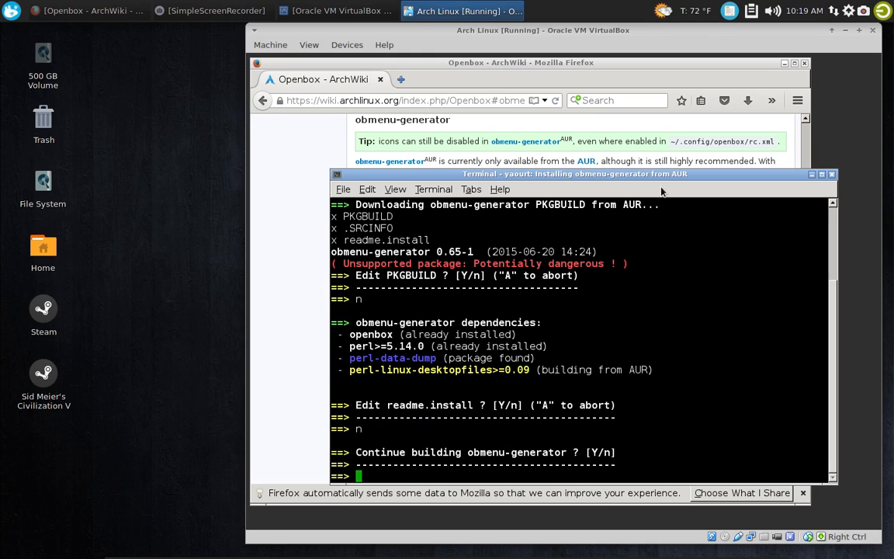
# Continue building obmenu-generator, authorising with the sudo password and approving the perl-data-dump dependency
pyautogui.press('Return')
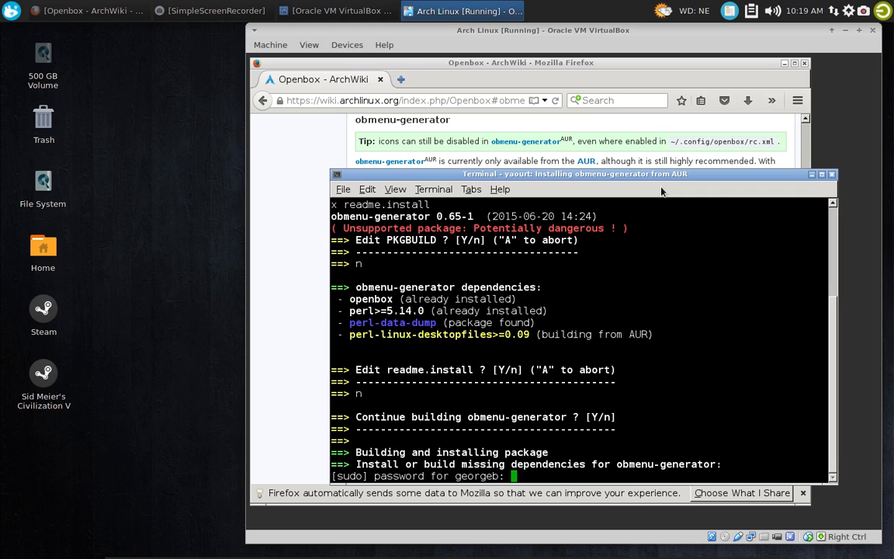
pyautogui.press('Return')
pyautogui.press('Return')
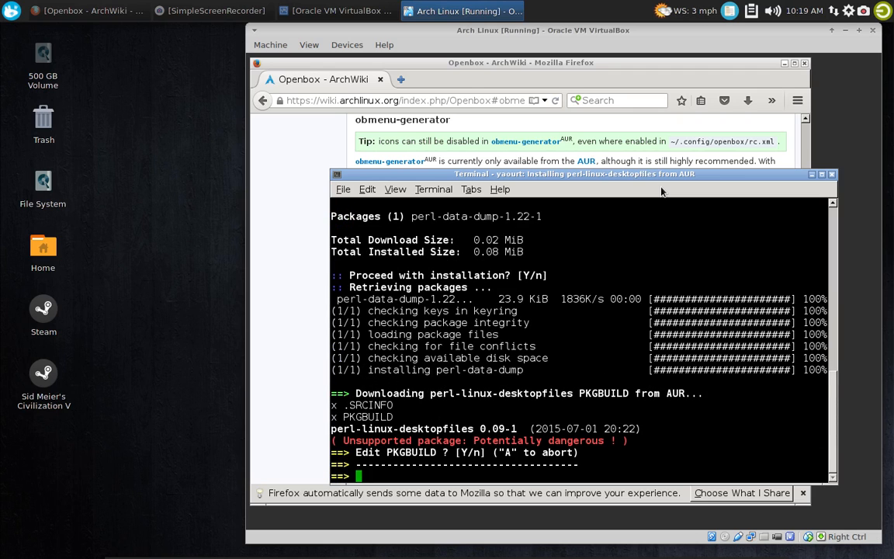
# Build the perl-linux-desktopfiles dependency without editing its PKGBUILD, and approve installing perl-inc-latest and perl-module-build
pyautogui.write('n')
pyautogui.press('Return')
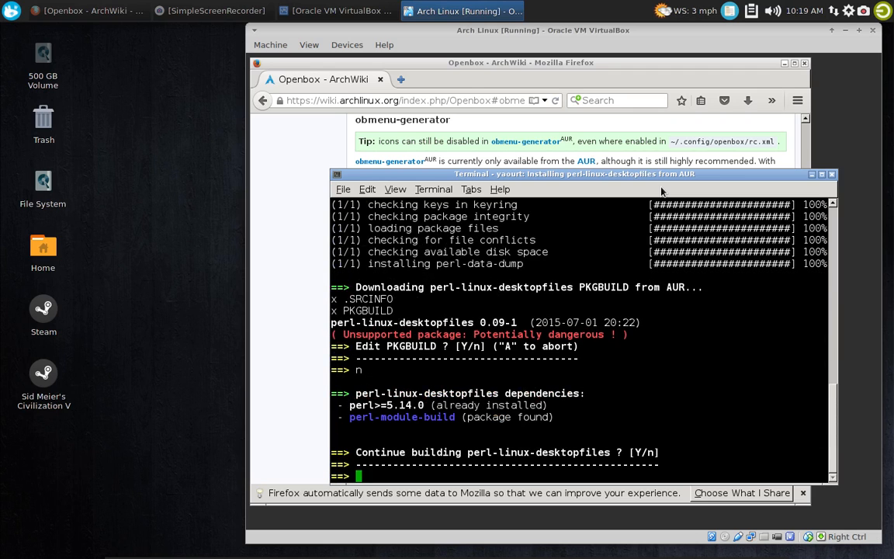
pyautogui.press('Return')
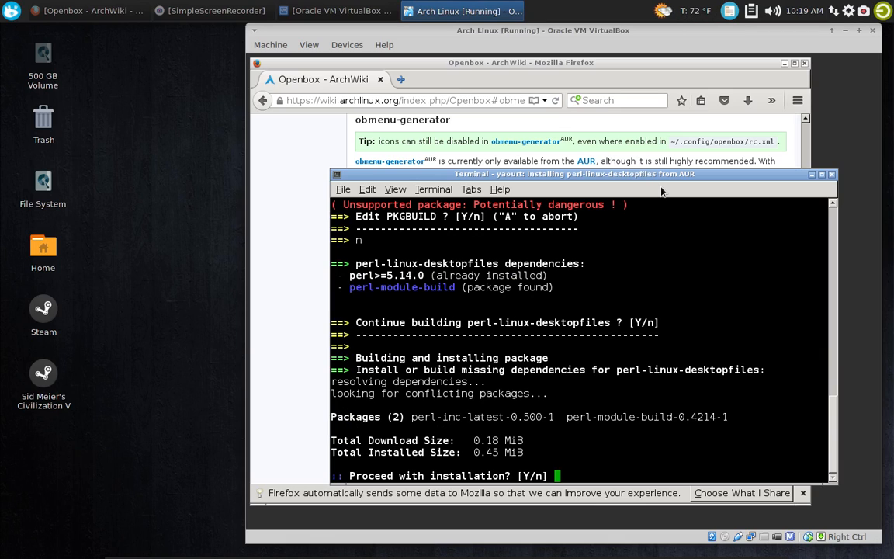
pyautogui.press('Return')
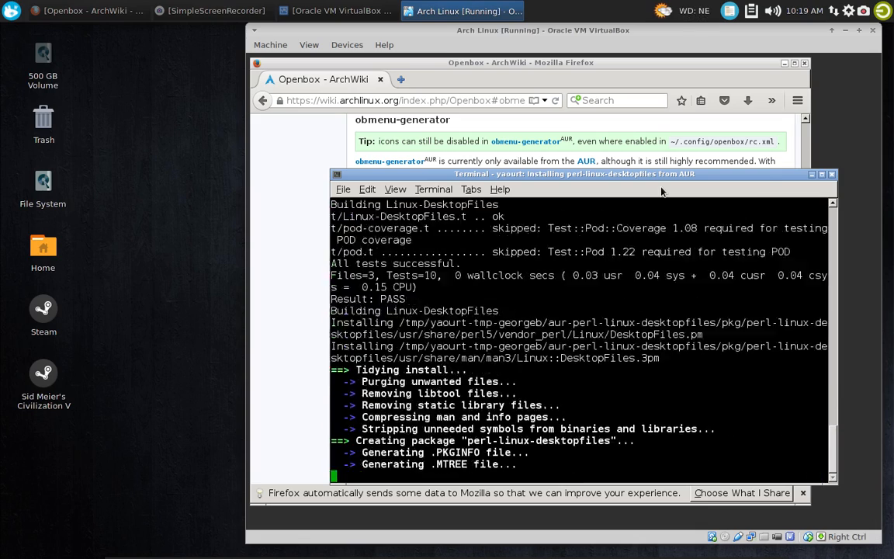
# Approve installing the built perl-linux-desktopfiles dependency and try to install the finished obmenu-generator package
pyautogui.press('Return')
pyautogui.press('Return')
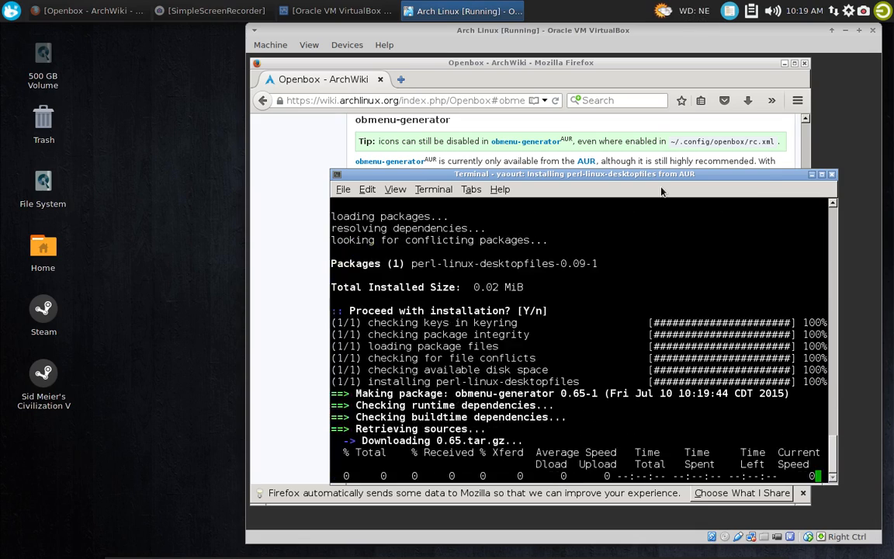
pyautogui.press('Return')
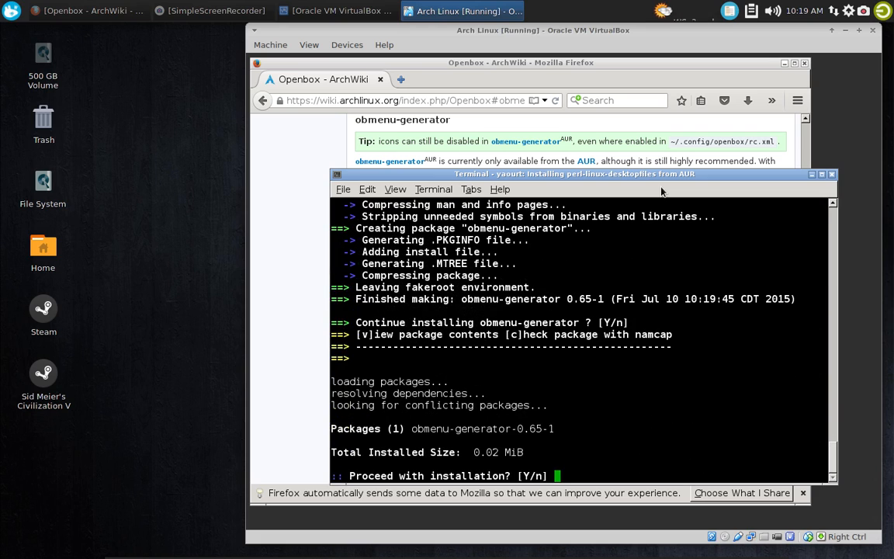
pyautogui.press('Return')
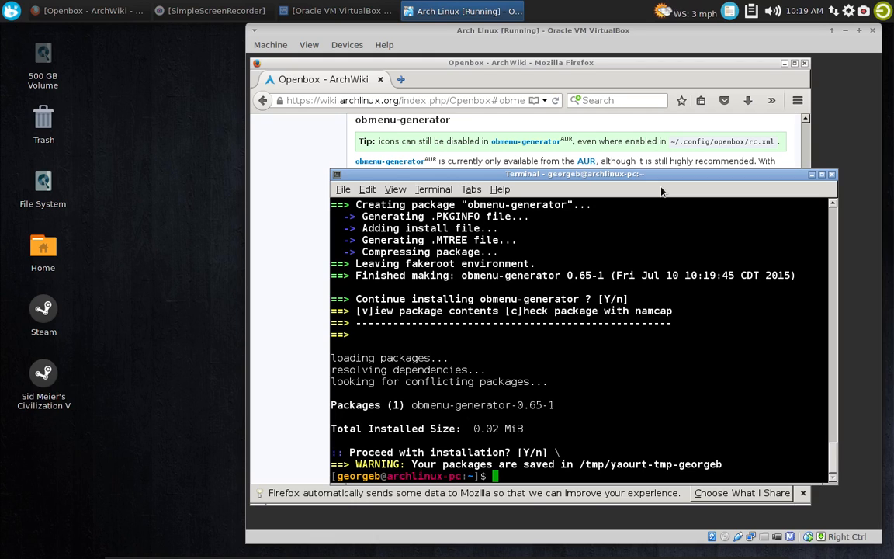
# Run "yaourt obmenu-generator" again and choose package 1 for installation
pyautogui.press('Up')
pyautogui.press('Return')
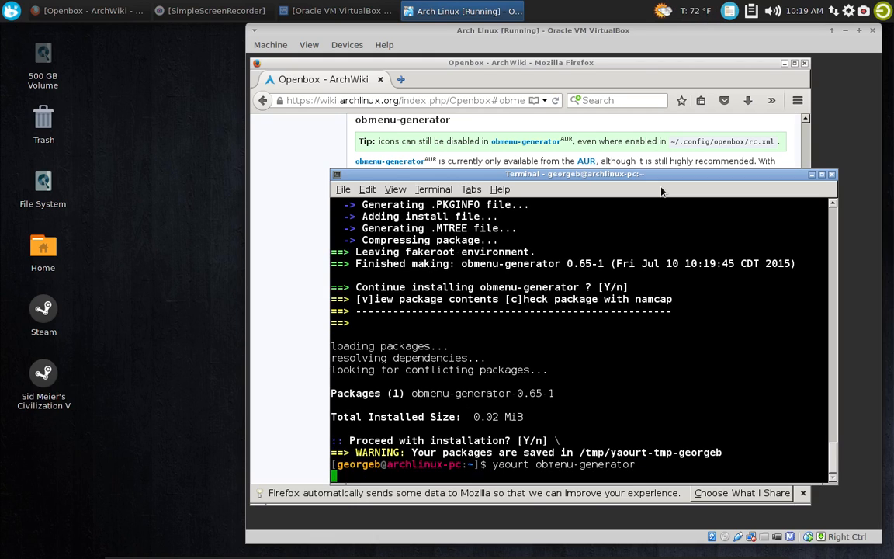
pyautogui.write('1')
pyautogui.press('Return')
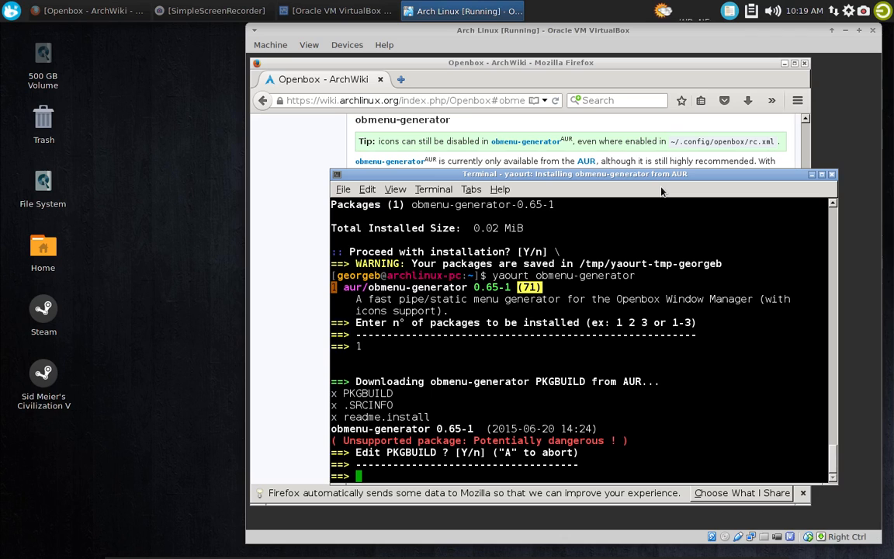
# Build and install obmenu-generator without editing its PKGBUILD or readme.install
pyautogui.write('n')
pyautogui.press('Return')
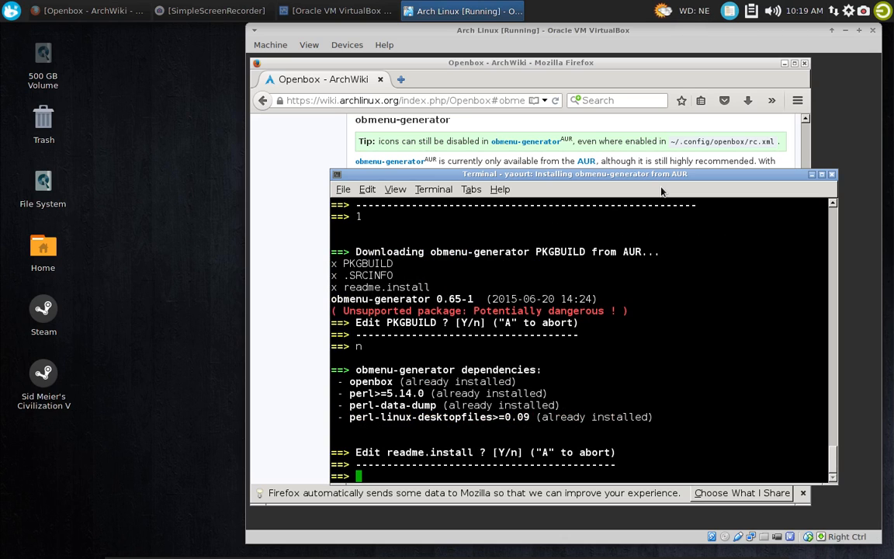
pyautogui.write('n')
pyautogui.press('Return')
pyautogui.press('Return')
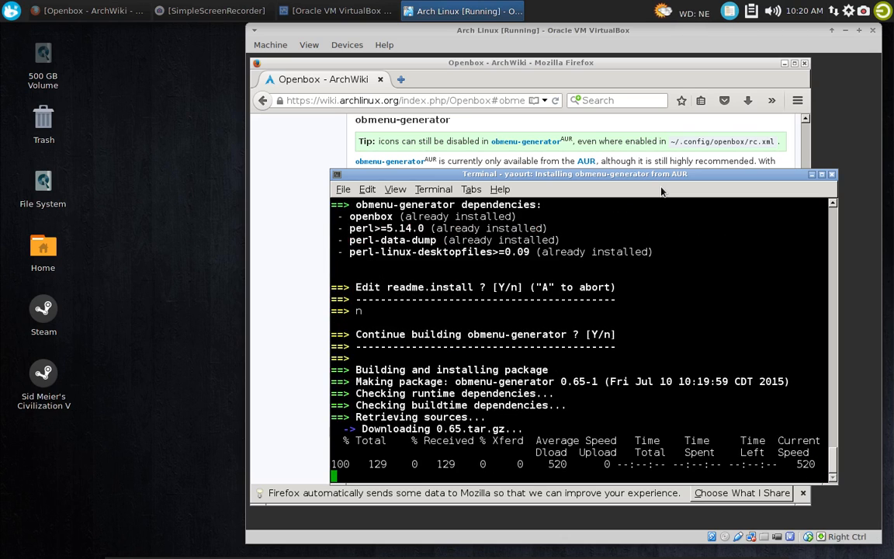
pyautogui.press('Return')
pyautogui.press('Return')
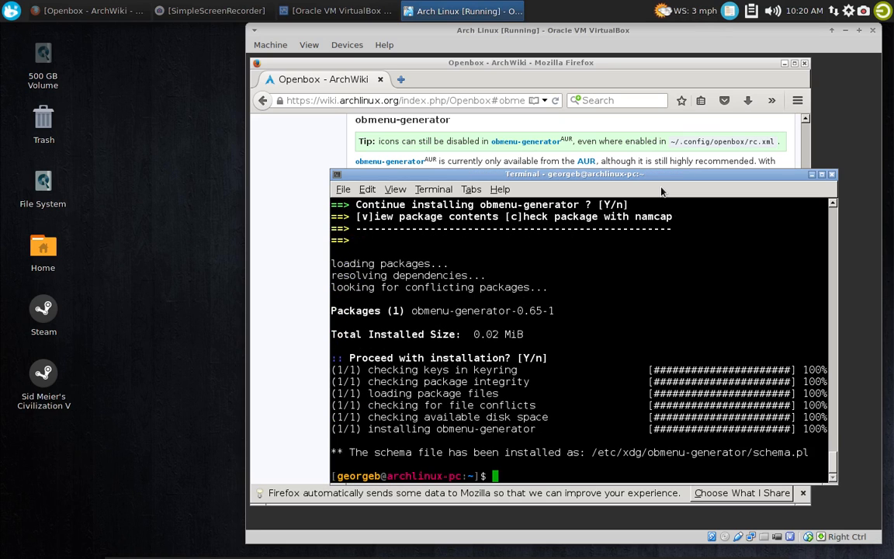
# Clear the terminal and close it with the exit command
pyautogui.write('clear')
pyautogui.press('Return')
pyautogui.write('ex')
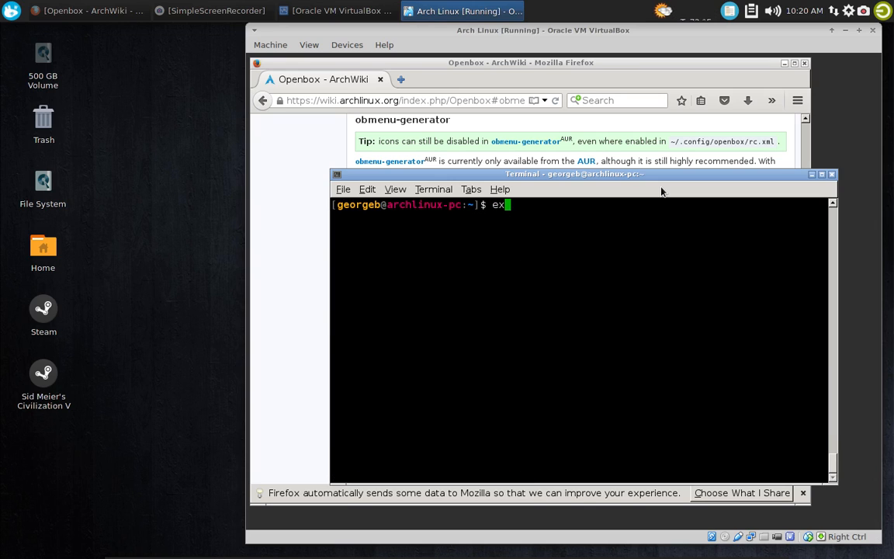
pyautogui.write('it')
pyautogui.press('Return')
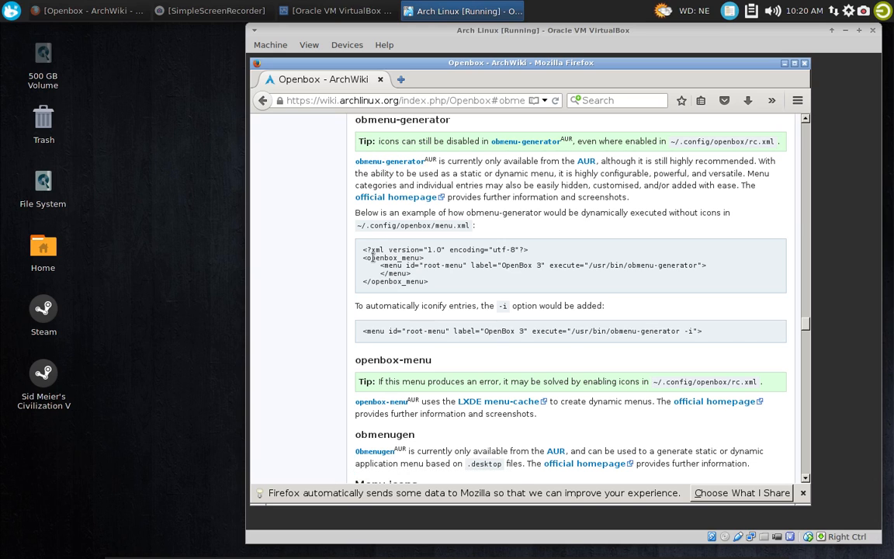
# Launch the Thunar file manager from the Openbox desktop menu and move its window over the wiki page
pyautogui.moveTo(362, 251); pyautogui.dragTo(457, 290)
pyautogui.click(401, 223)
pyautogui.rightClick(823, 143)
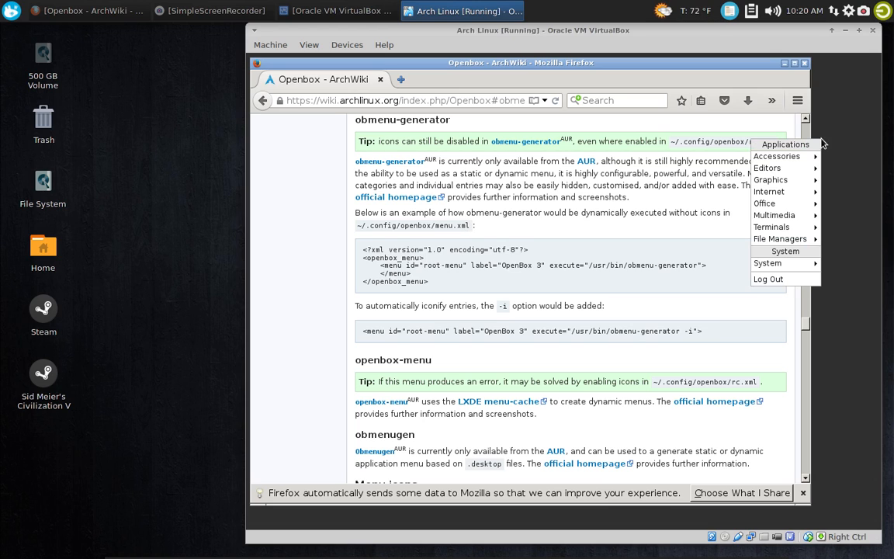
pyautogui.moveTo(772, 232)
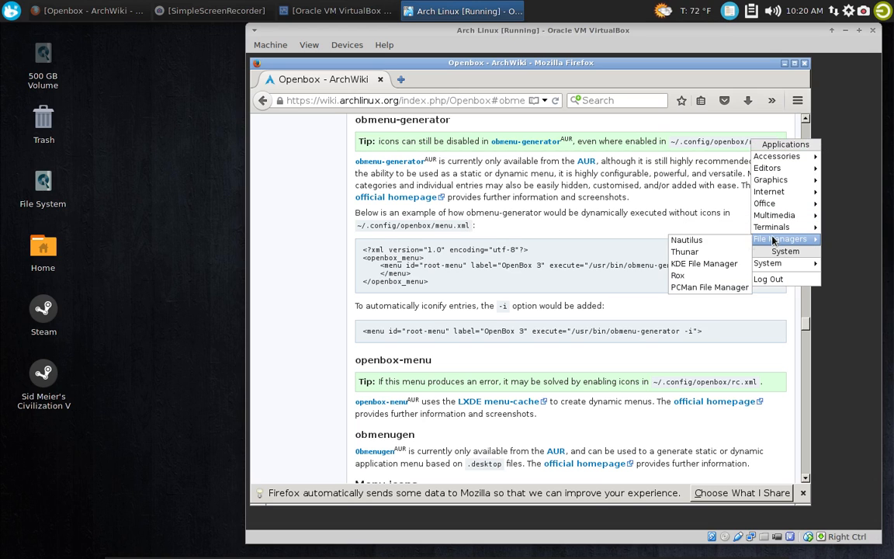
pyautogui.click(622, 229)
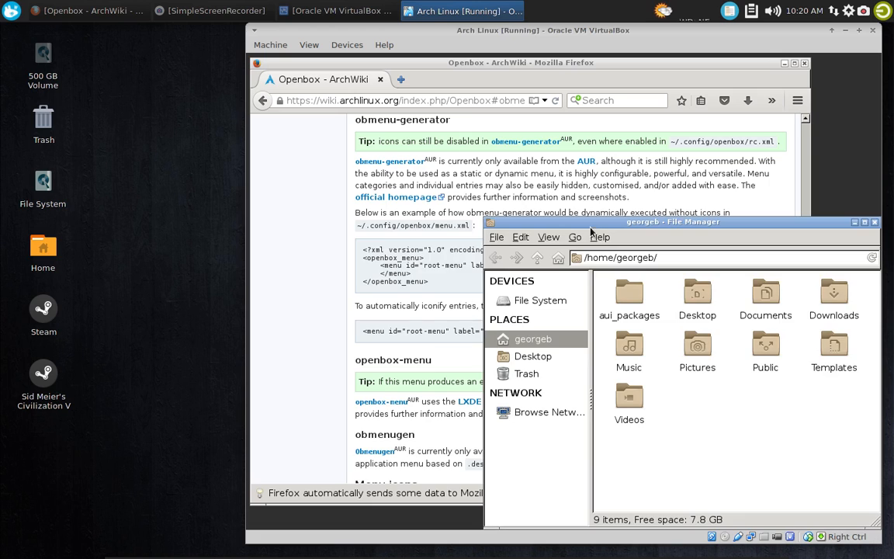
pyautogui.moveTo(589, 226); pyautogui.dragTo(437, 147)
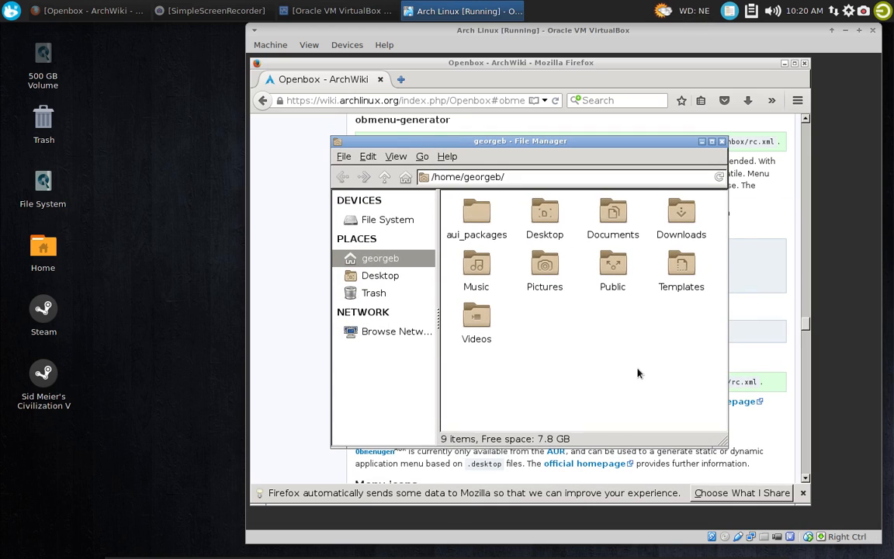
# Show hidden files, open .config/openbox/menu.xml in the text editor, and close the file manager
pyautogui.hotkey('ctrl', 'h')
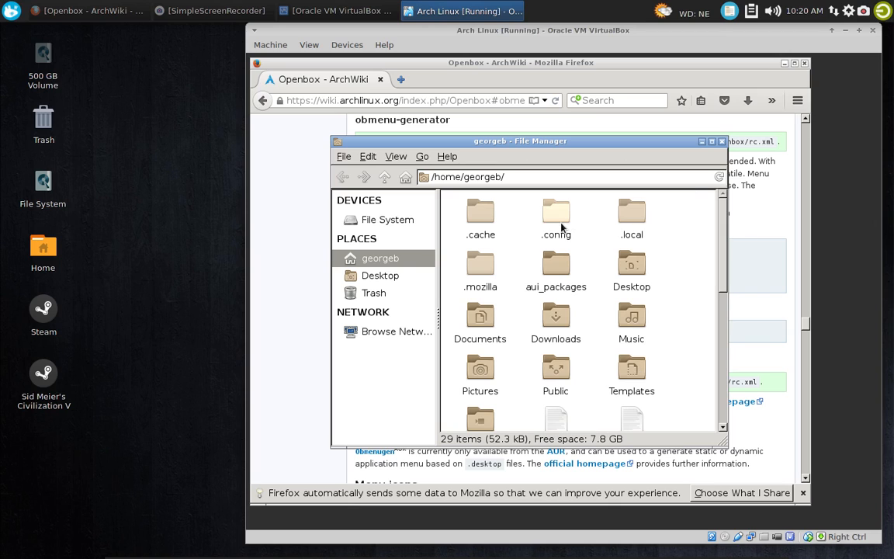
pyautogui.doubleClick(561, 225)
pyautogui.click(637, 223)
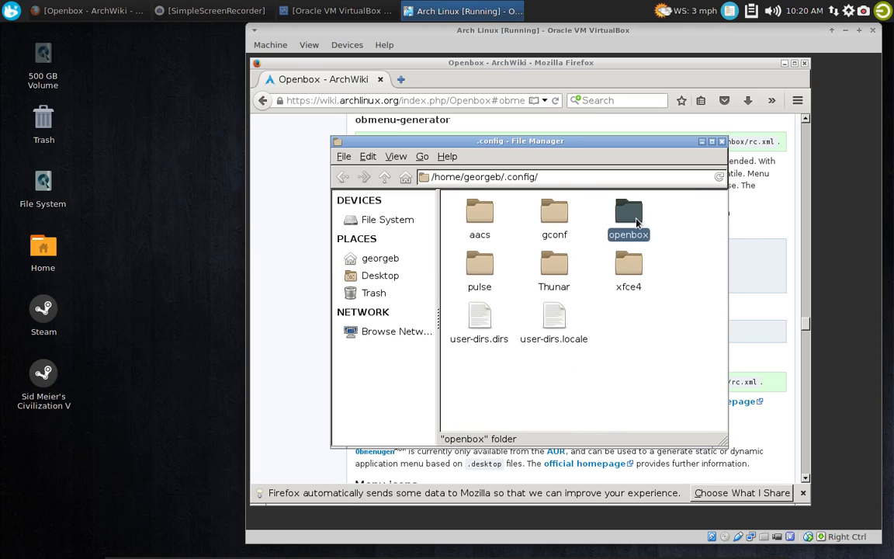
pyautogui.doubleClick(637, 222)
pyautogui.click(523, 209)
pyautogui.rightClick(523, 211)
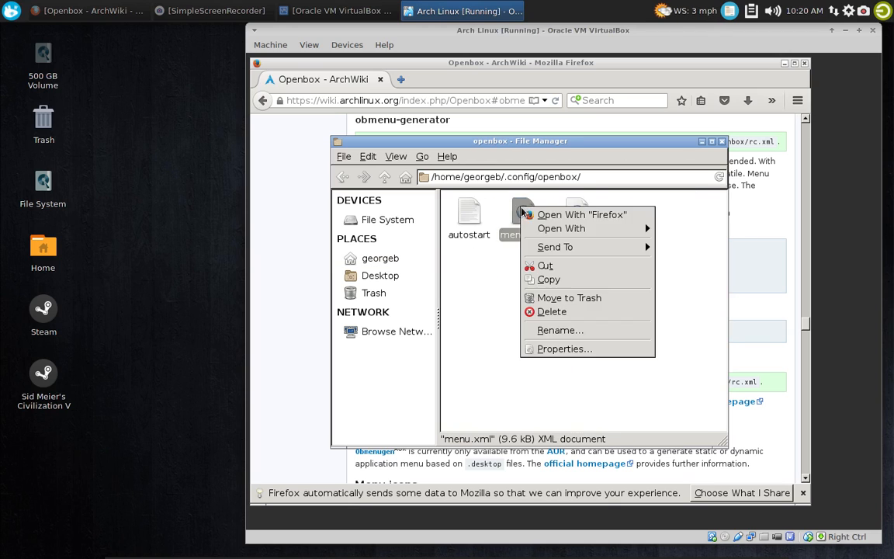
pyautogui.moveTo(580, 228)
pyautogui.click(683, 245)
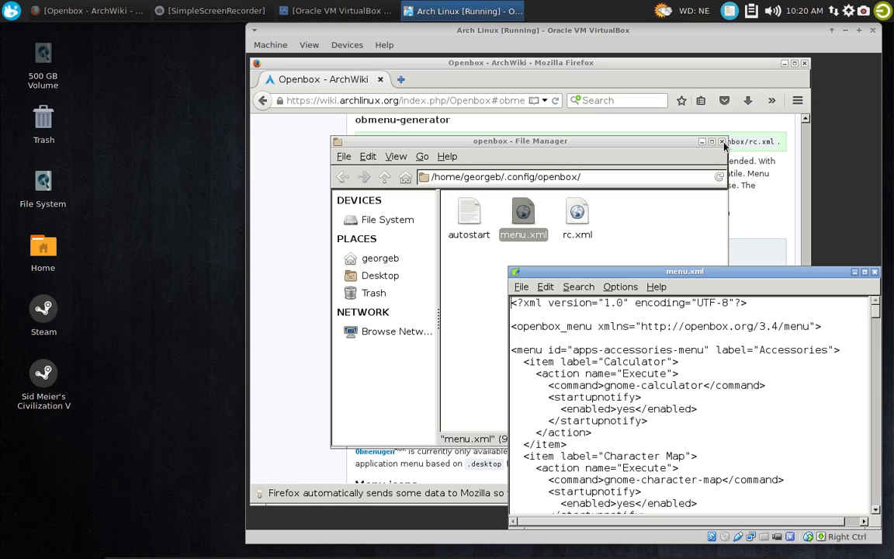
pyautogui.click(722, 143)
# Delete the entire contents of menu.xml in the text editor
pyautogui.moveTo(726, 265); pyautogui.dragTo(724, 260)
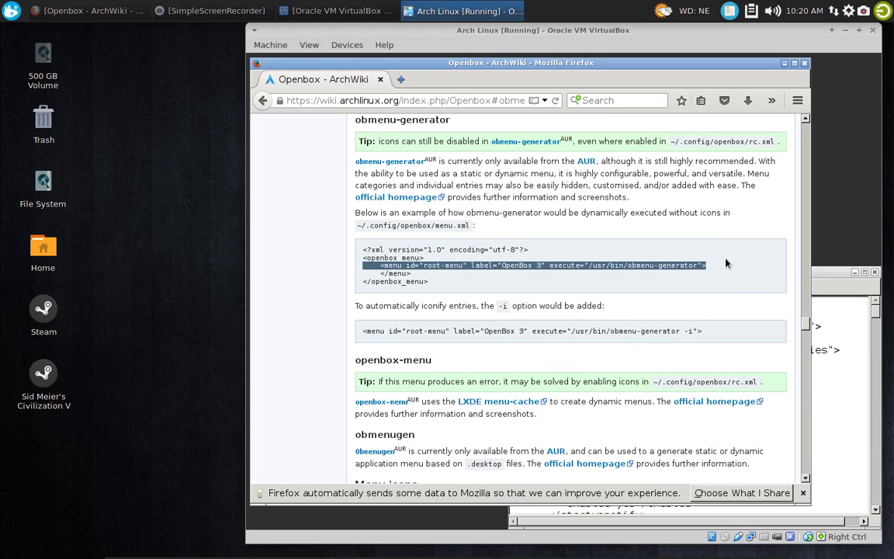
pyautogui.click(729, 258)
pyautogui.moveTo(828, 273); pyautogui.dragTo(765, 162)
pyautogui.click(484, 176)
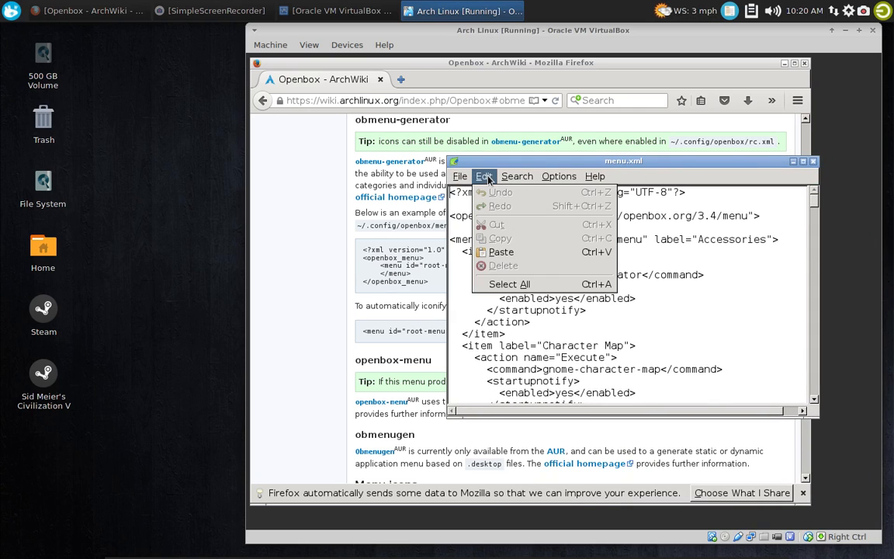
pyautogui.click(512, 281)
pyautogui.press('Delete')
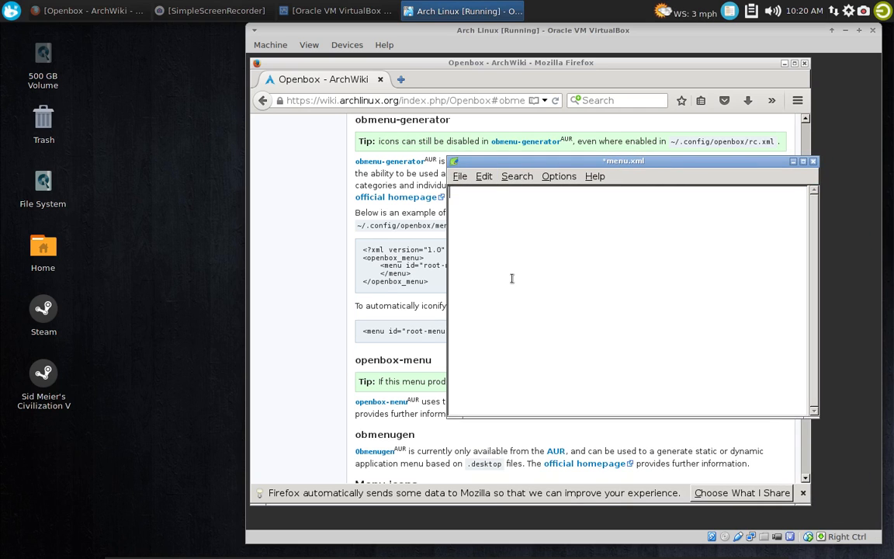
pyautogui.click(483, 177)
pyautogui.click(503, 253)
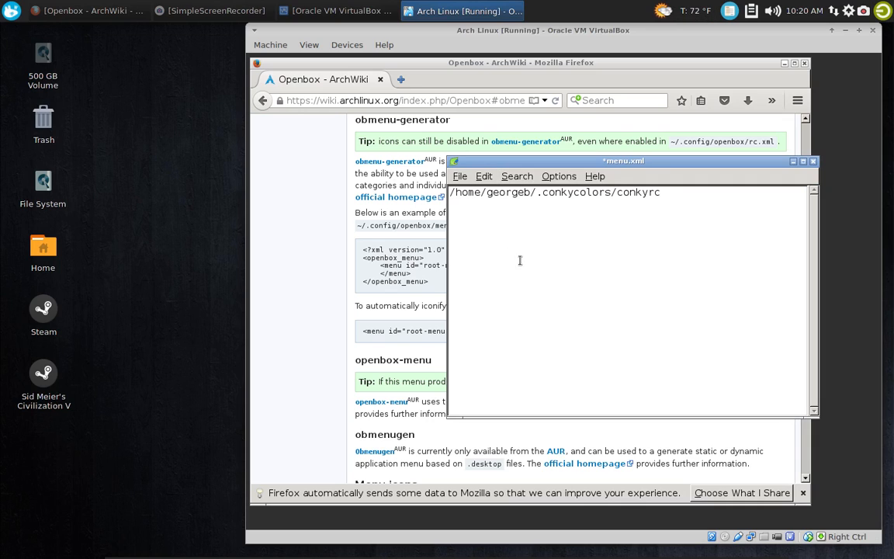
pyautogui.hotkey('ctrl', 'a')
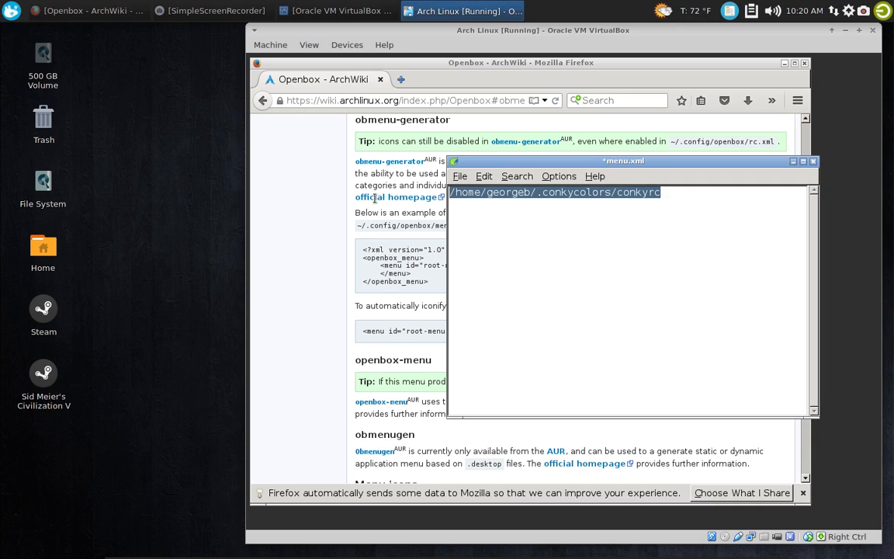
pyautogui.press('Delete')
# Copy the wiki's five-line XML example for running obmenu-generator dynamically without icons and paste it into the empty menu.xml
pyautogui.moveTo(666, 164); pyautogui.dragTo(704, 163)
pyautogui.click(330, 247)
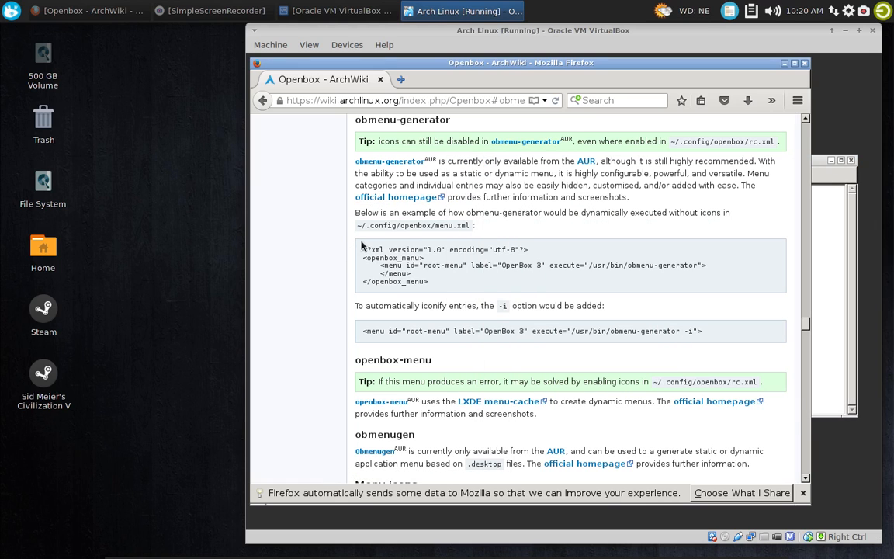
pyautogui.moveTo(361, 245); pyautogui.dragTo(475, 290)
pyautogui.rightClick(476, 271)
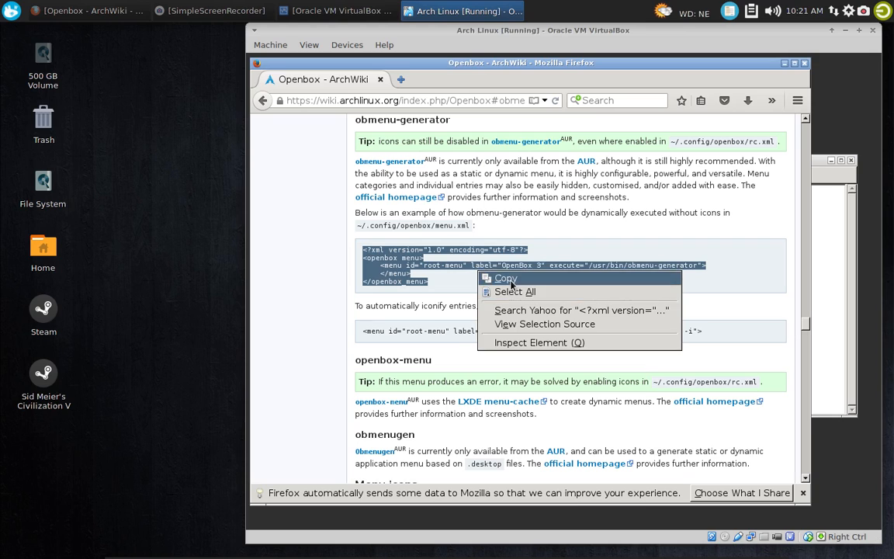
pyautogui.click(543, 278)
pyautogui.click(828, 238)
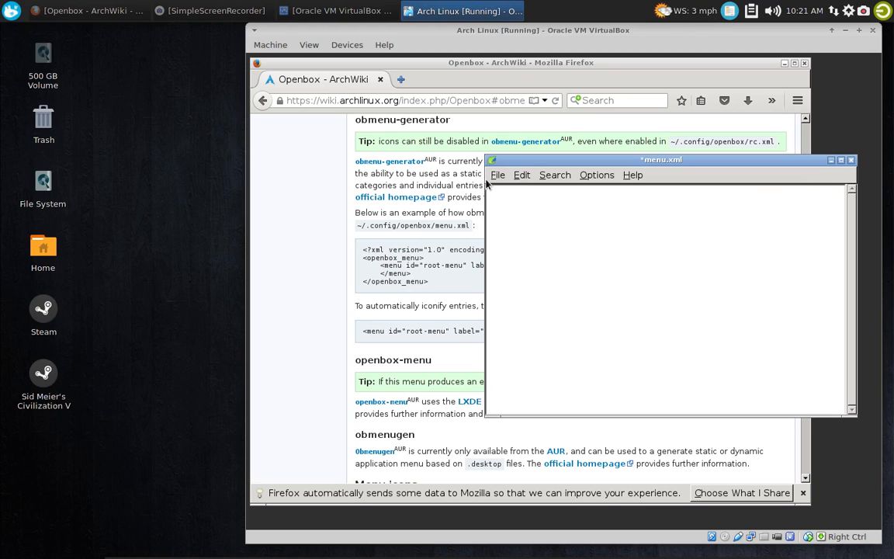
pyautogui.click(525, 176)
pyautogui.click(537, 248)
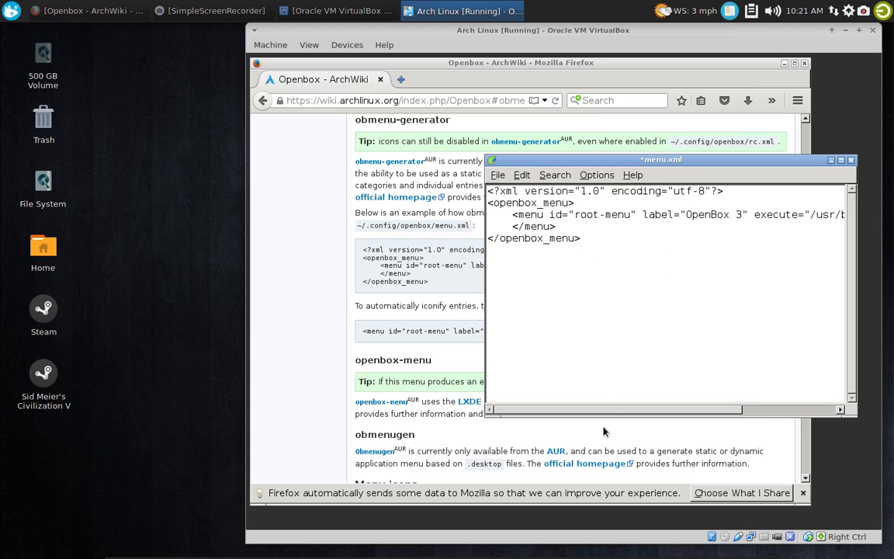
# Add the -i option after /usr/bin/obmenu-generator in the root-menu execute attribute and compare it with the wiki's iconified example
pyautogui.moveTo(598, 409); pyautogui.dragTo(748, 423)
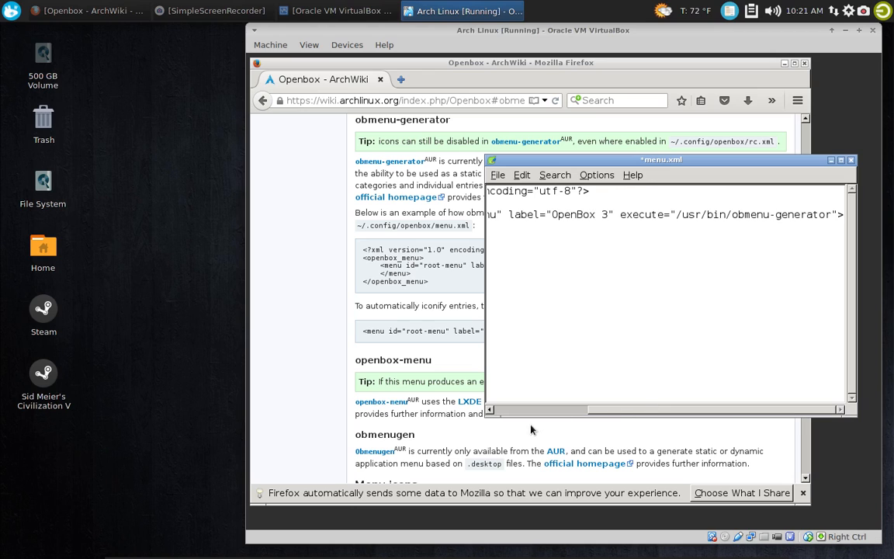
pyautogui.moveTo(642, 409); pyautogui.dragTo(766, 417)
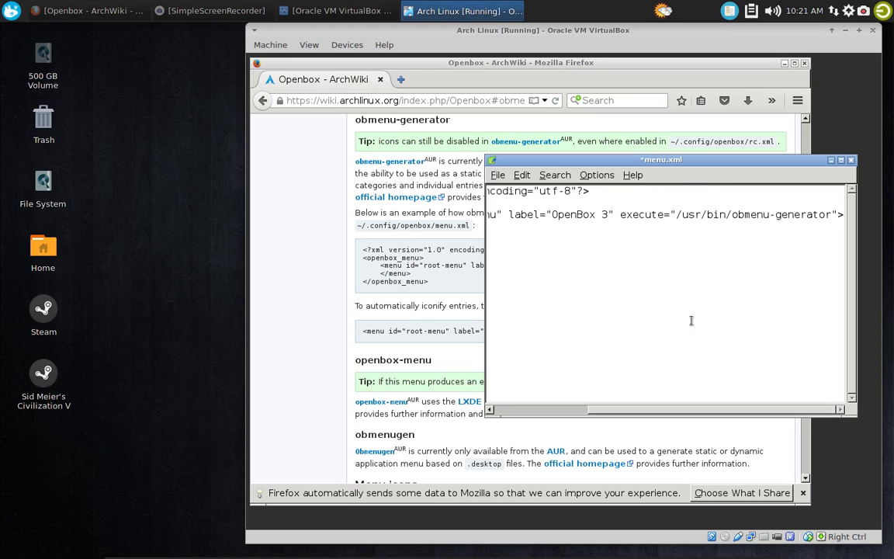
pyautogui.click(831, 215)
pyautogui.write('-')
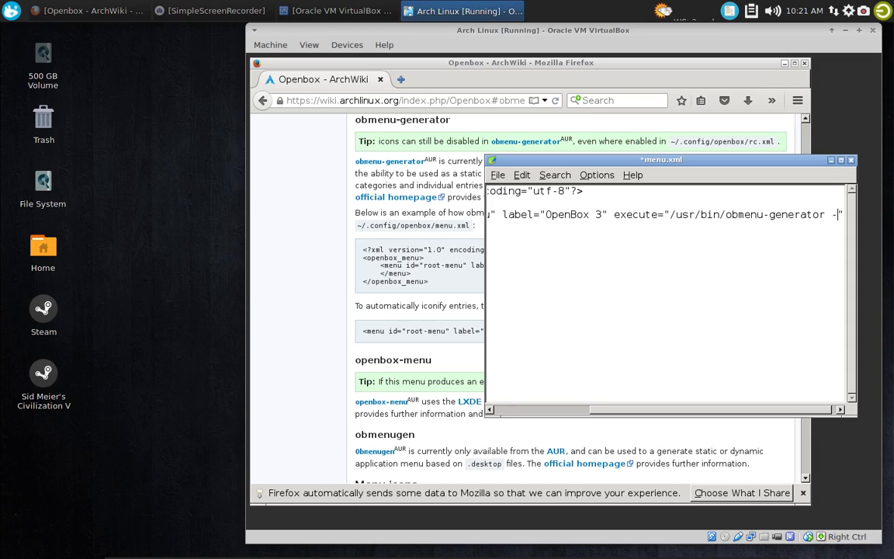
pyautogui.write('i')
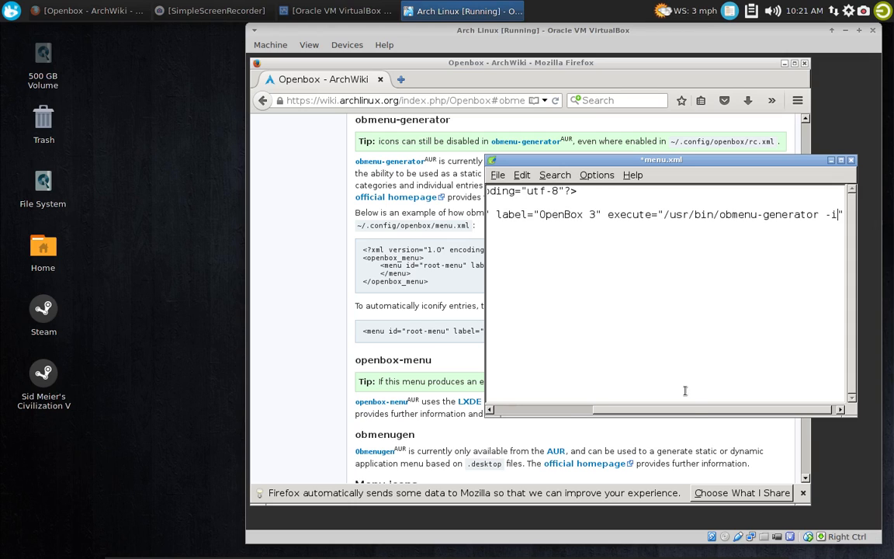
pyautogui.moveTo(565, 154); pyautogui.dragTo(584, 139)
pyautogui.click(602, 84)
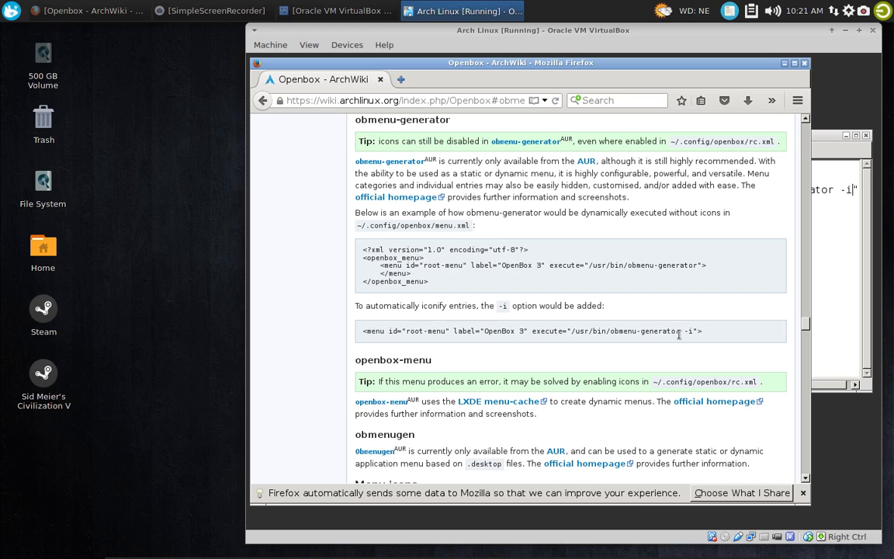
pyautogui.click(826, 151)
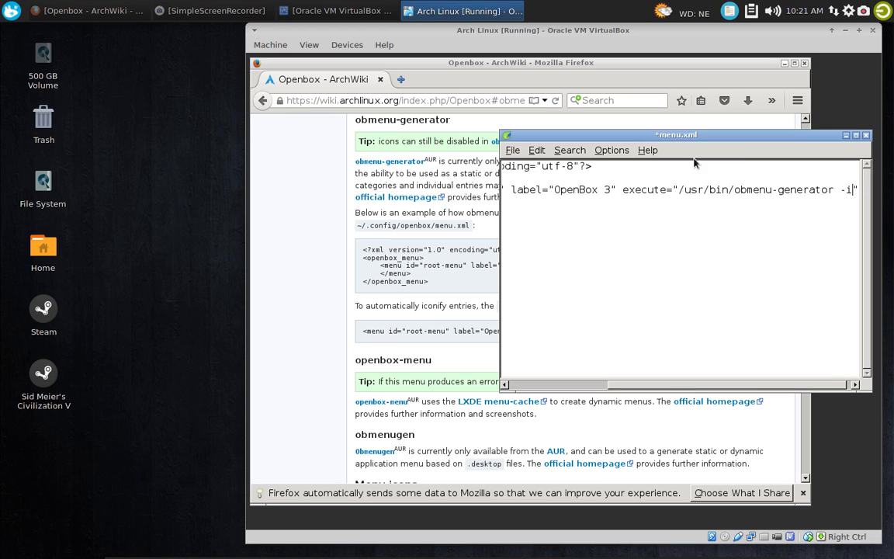
# Save menu.xml and close the text editor
pyautogui.click(512, 151)
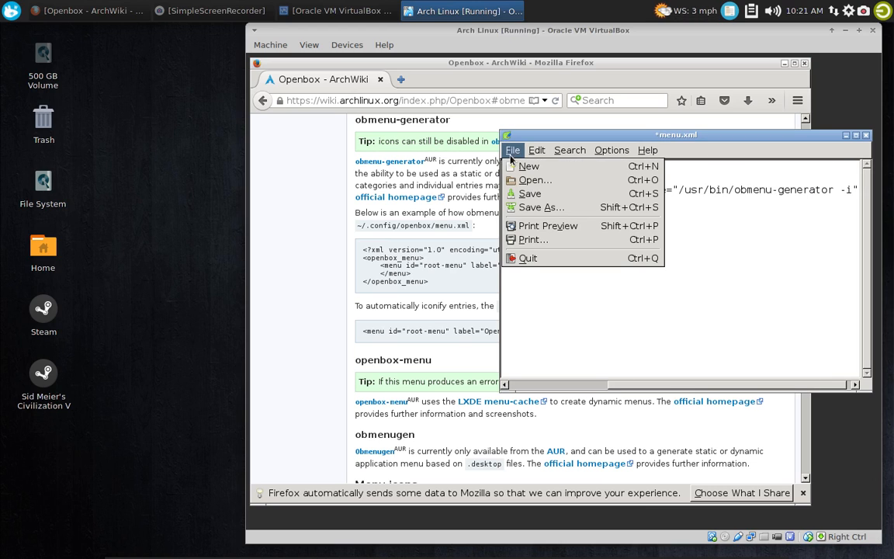
pyautogui.click(528, 195)
pyautogui.click(867, 136)
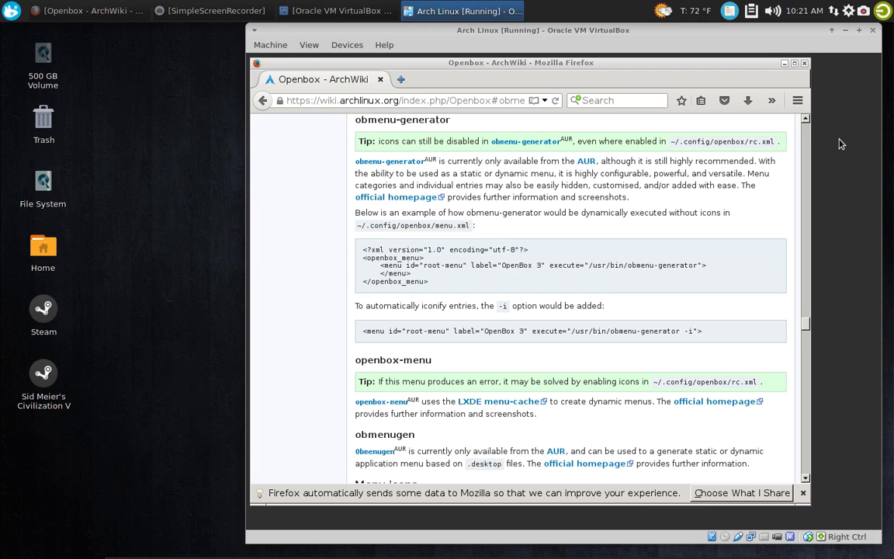
# Reconfigure Openbox from the desktop menu so the edited menu.xml is loaded
pyautogui.rightClick(839, 143)
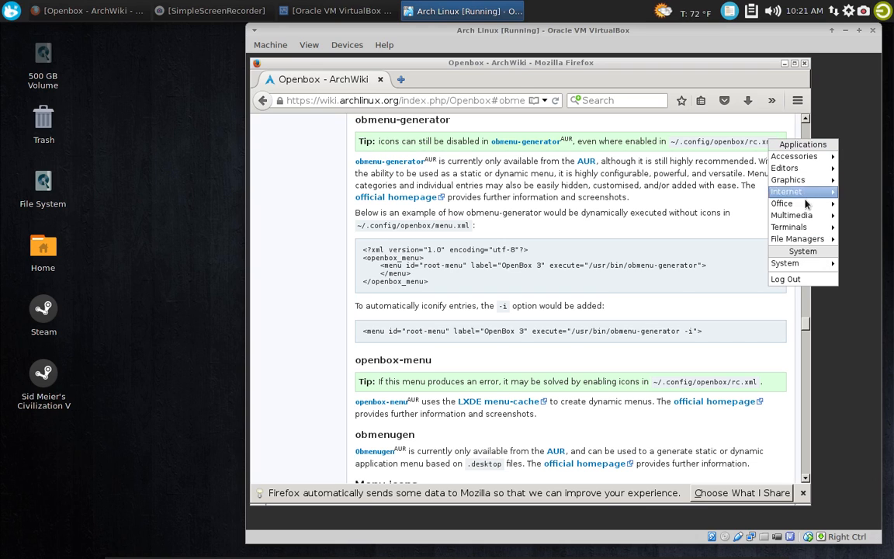
pyautogui.moveTo(807, 266)
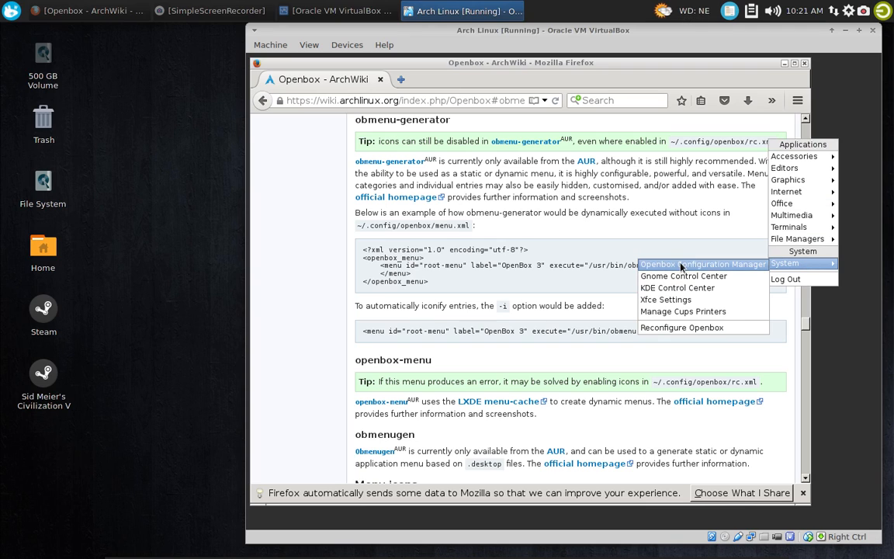
pyautogui.click(674, 329)
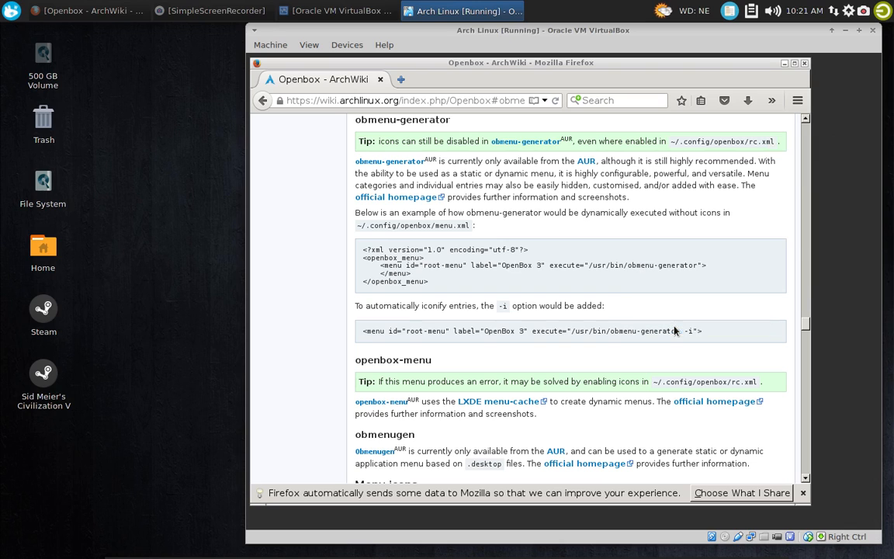
# Examine the regenerated desktop menu's application categories, including Multimedia, Office, Accessories and Graphics, and close it
pyautogui.rightClick(821, 138)
pyautogui.moveTo(746, 217)
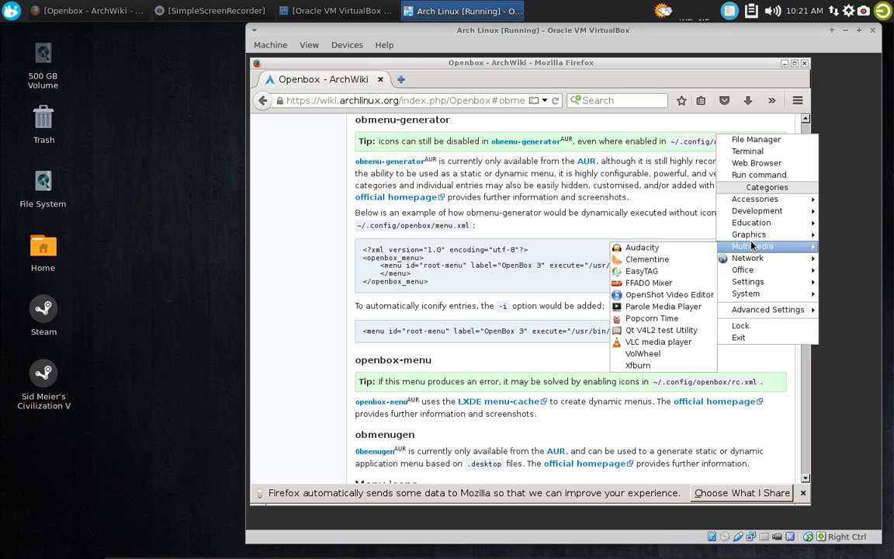
pyautogui.moveTo(751, 274)
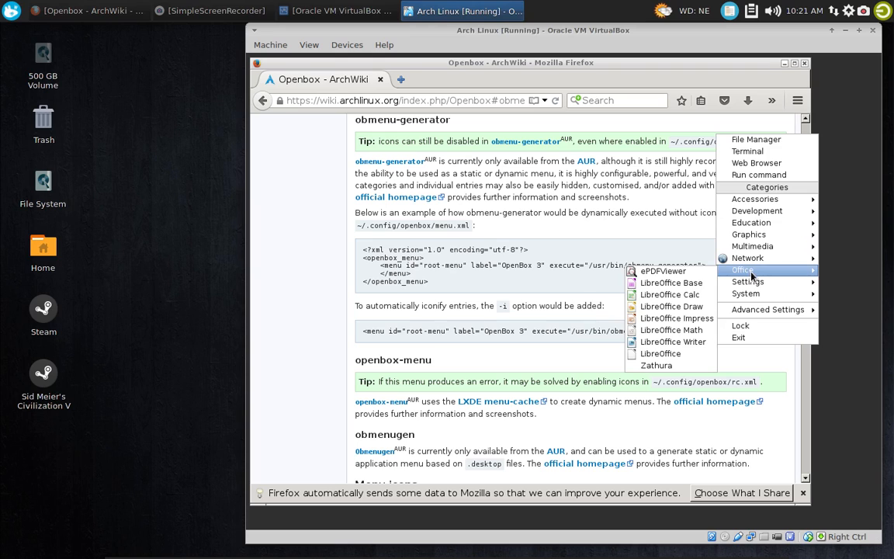
pyautogui.moveTo(752, 298)
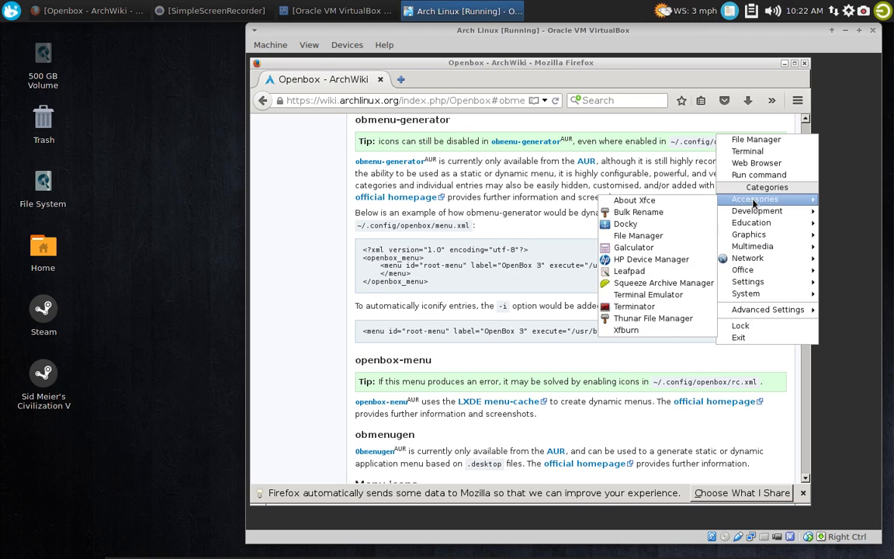
pyautogui.moveTo(786, 224)
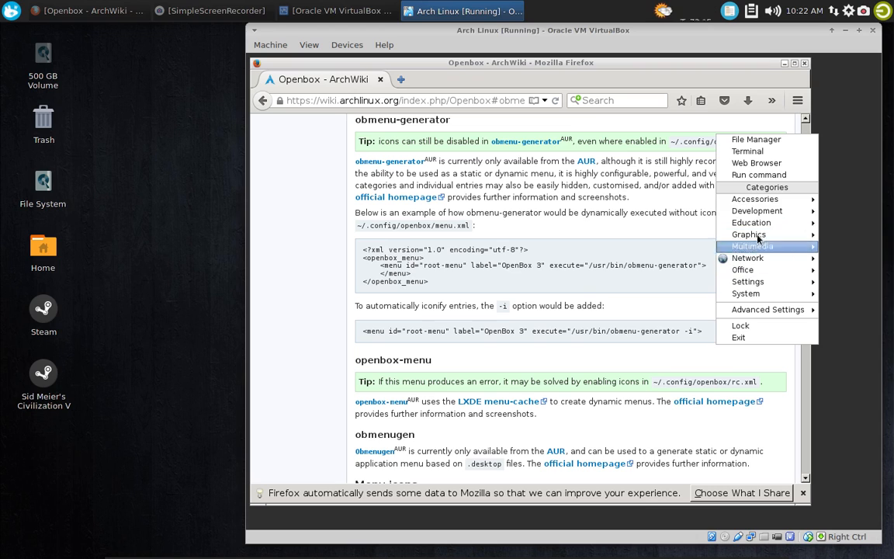
pyautogui.click(859, 170)
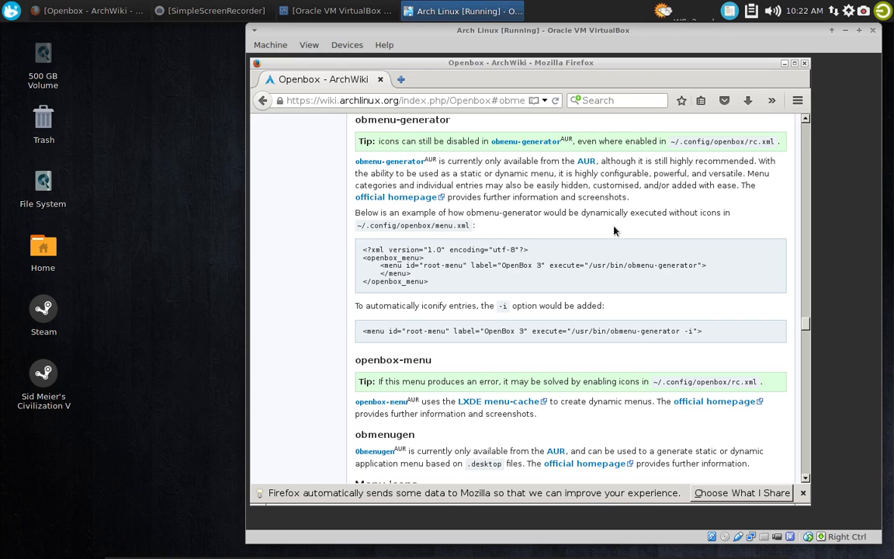
# Dismiss Firefox's data-sharing notice, close the browser, and launch Thunar File Manager from the desktop menu's System category
pyautogui.click(804, 493)
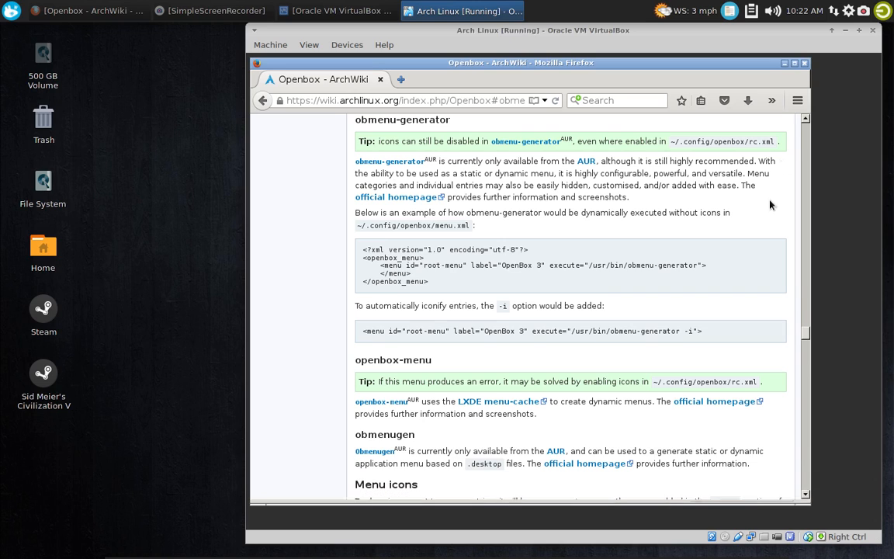
pyautogui.click(804, 63)
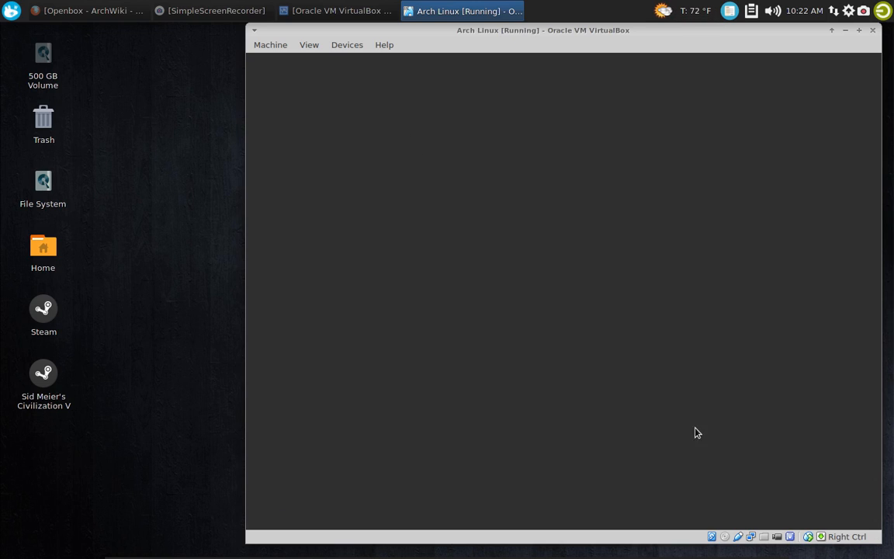
pyautogui.rightClick(357, 83)
pyautogui.moveTo(429, 232)
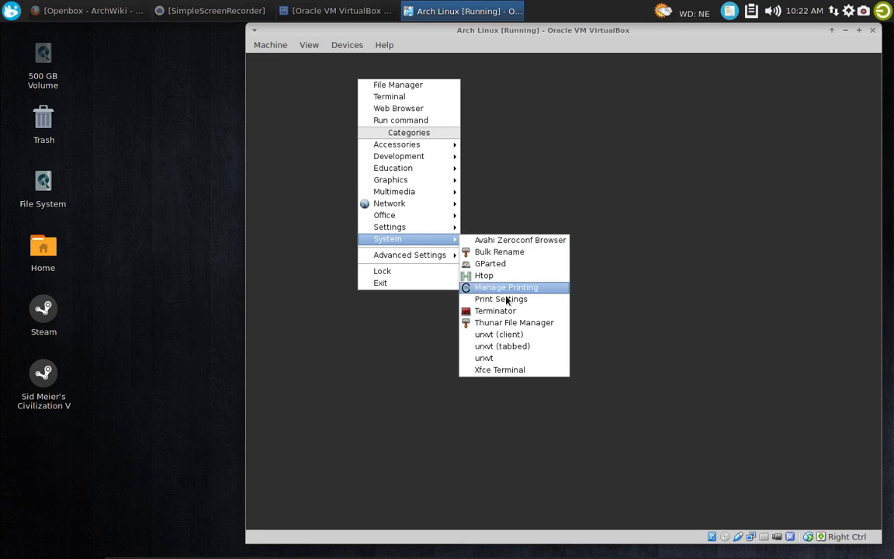
pyautogui.click(504, 323)
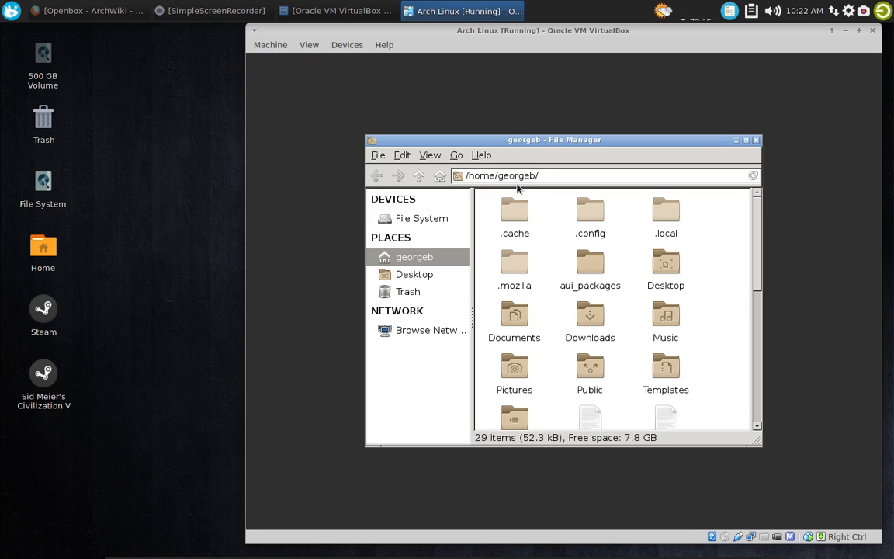
# Open the autostart file from .config/openbox in the text editor and move its window over the file manager
pyautogui.doubleClick(582, 217)
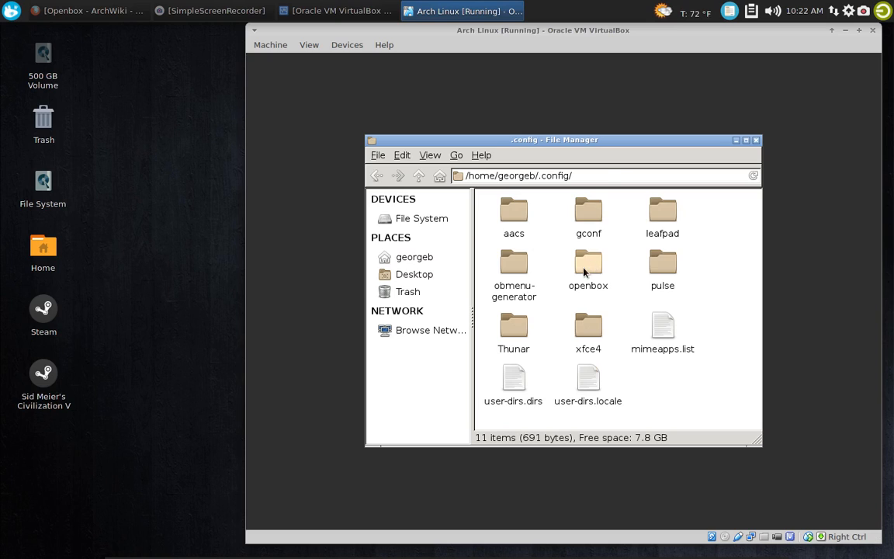
pyautogui.doubleClick(588, 265)
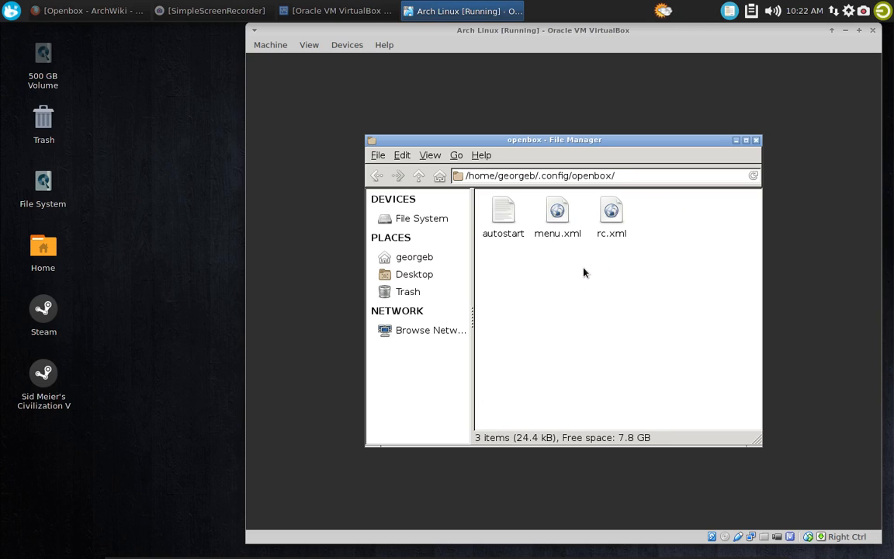
pyautogui.click(503, 214)
pyautogui.rightClick(496, 219)
pyautogui.click(548, 248)
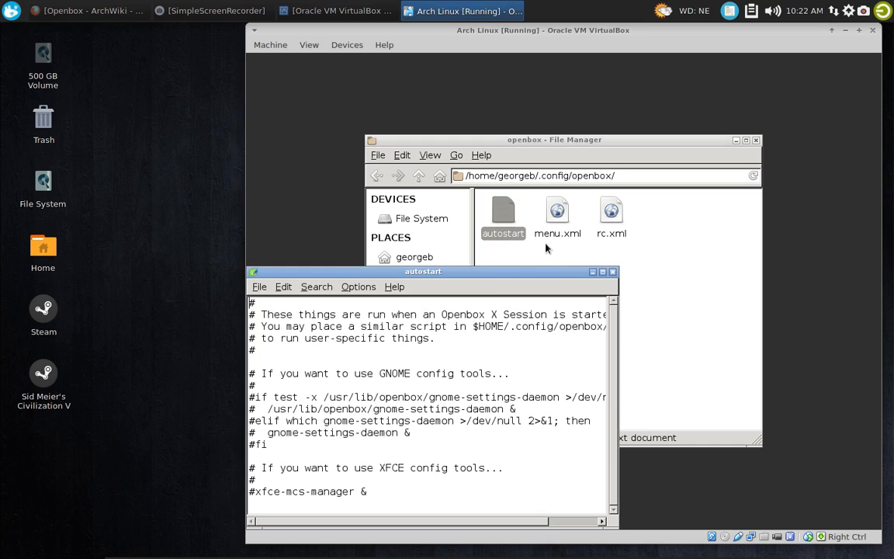
pyautogui.moveTo(473, 213); pyautogui.dragTo(596, 152)
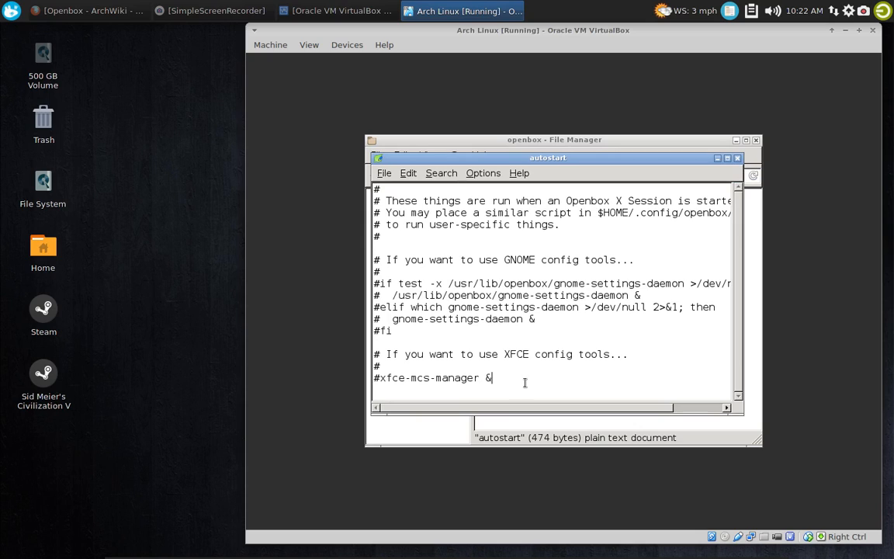
# Add the line "tint2 &" below #xfce-mcs-manager & at the end of the autostart file
pyautogui.press('Return')
pyautogui.write('tin')
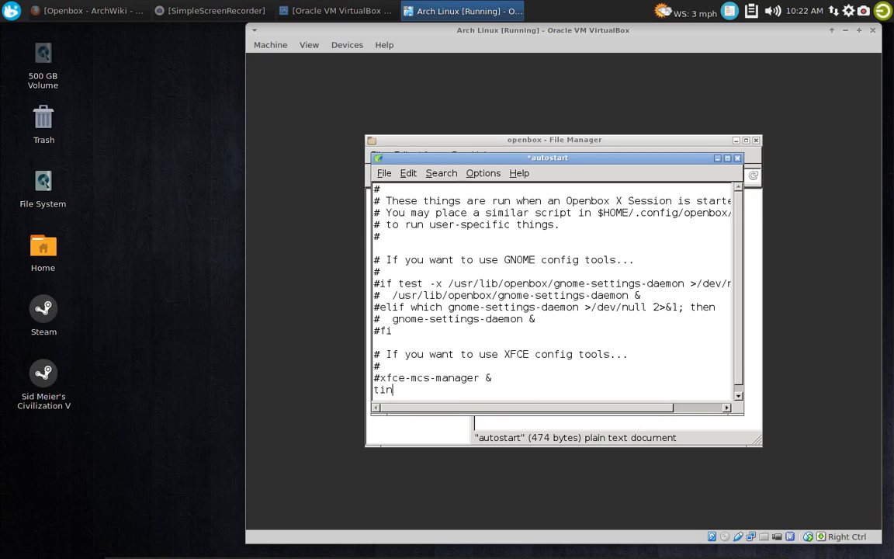
pyautogui.write('t2 &')
pyautogui.press('Return')
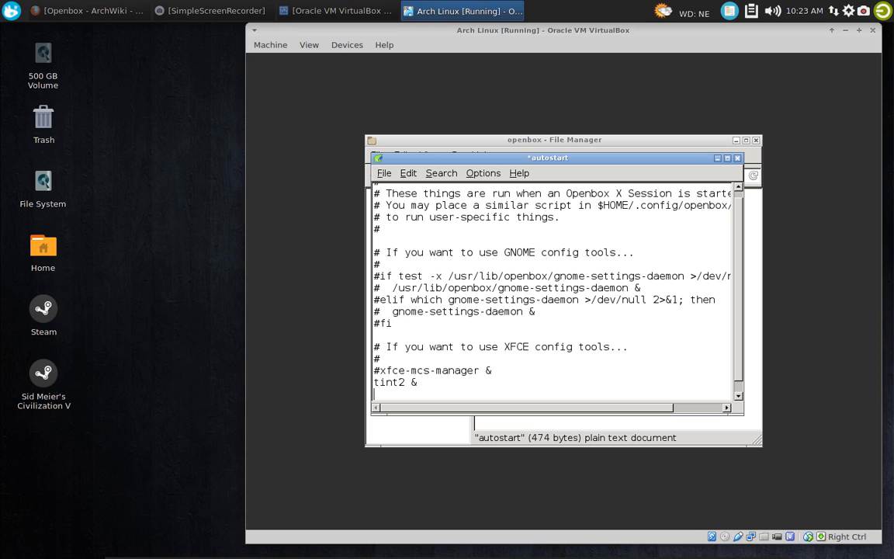
# Launch Xfce Terminal from the desktop menu's System category and move its window over the text editor
pyautogui.rightClick(307, 84)
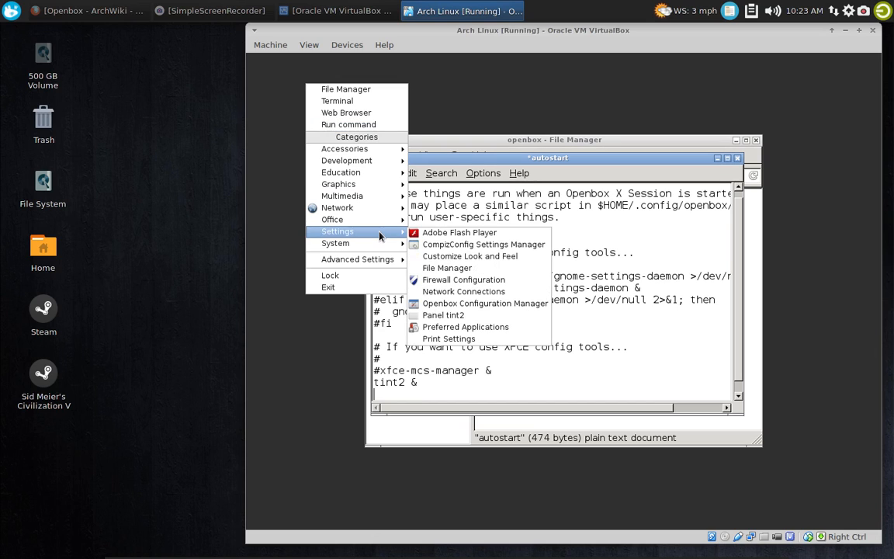
pyautogui.moveTo(373, 243)
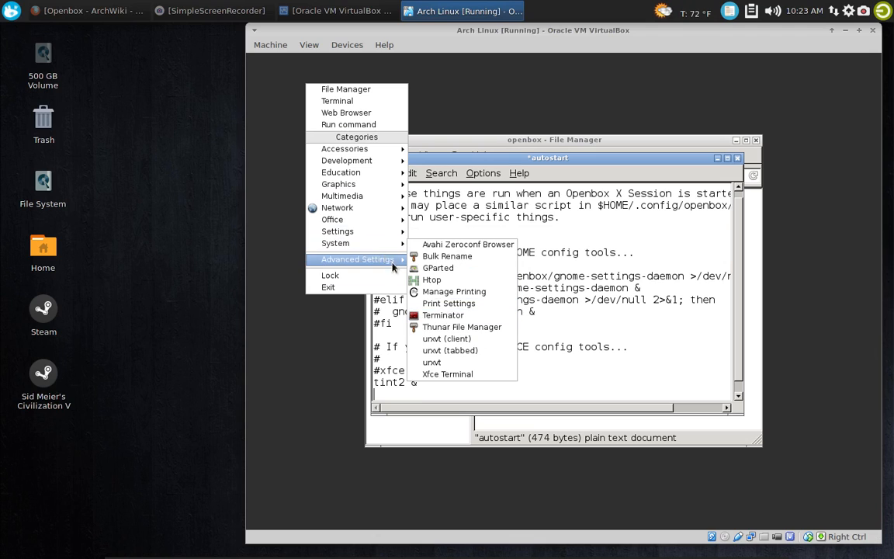
pyautogui.moveTo(386, 154)
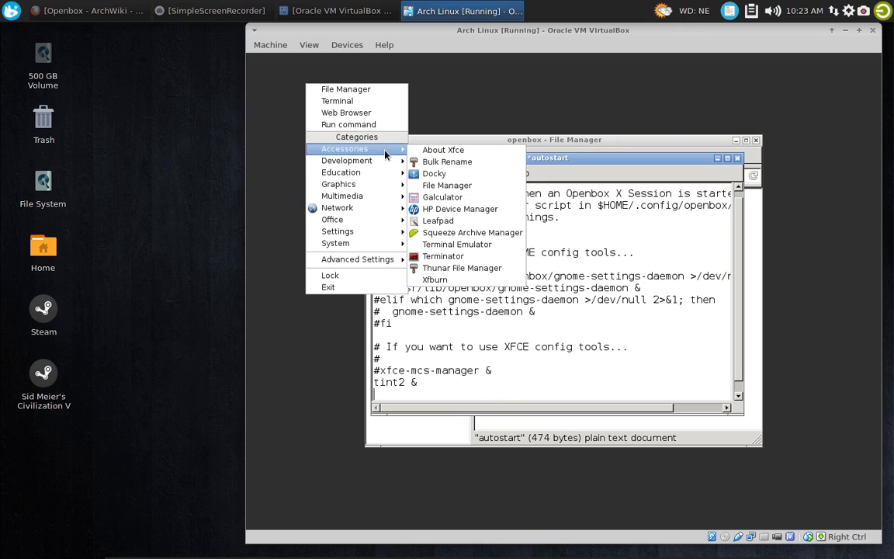
pyautogui.moveTo(396, 236)
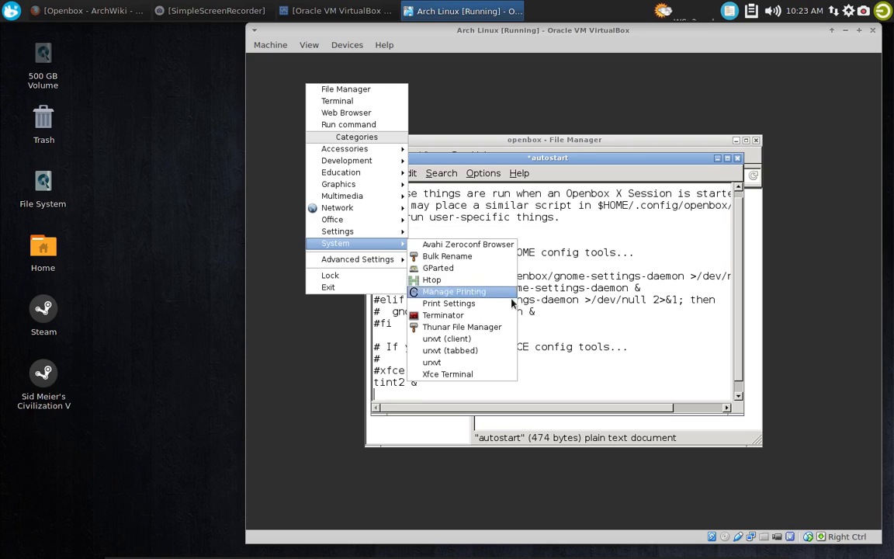
pyautogui.click(470, 373)
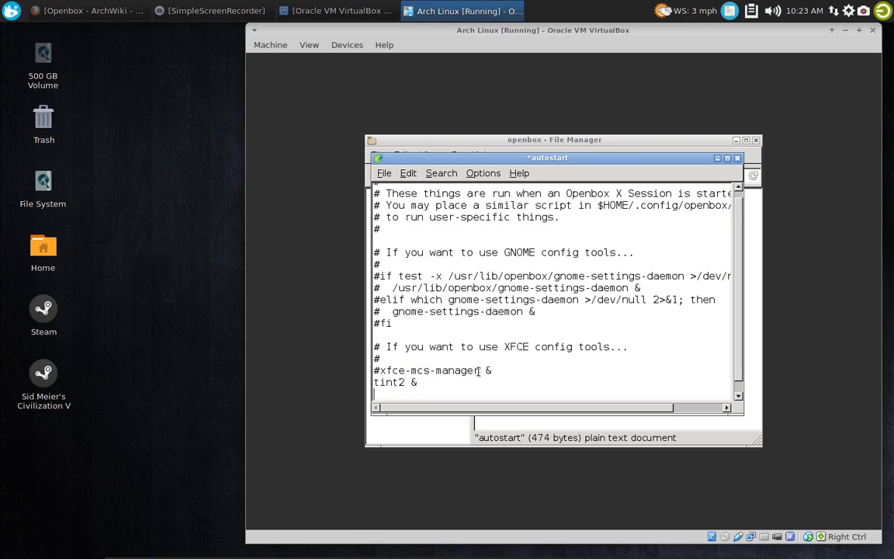
pyautogui.moveTo(530, 223); pyautogui.dragTo(471, 157)
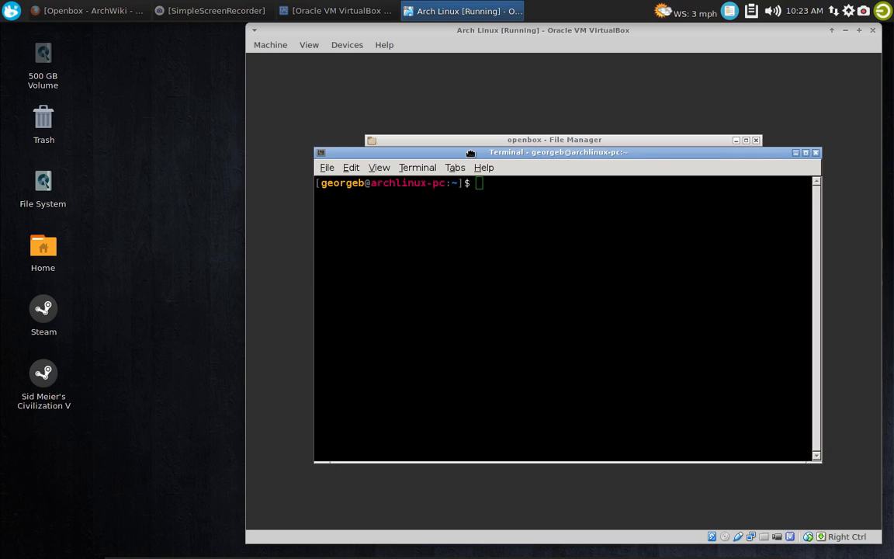
# Search the package repositories and the AUR for volumeicon by running "yaourt volumeicon"
pyautogui.write('yaourt xfce')
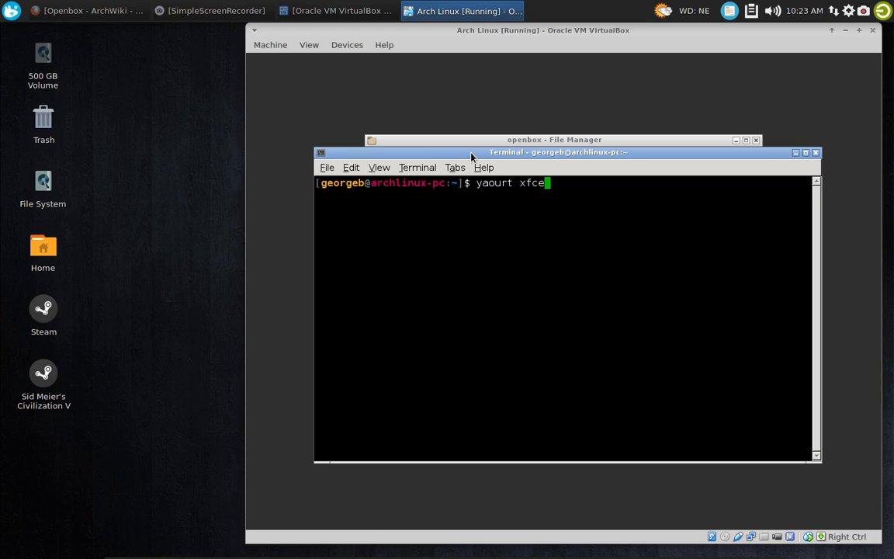
pyautogui.press('BackSpace')
pyautogui.press('BackSpace')
pyautogui.press('BackSpace')
pyautogui.press('BackSpace')
pyautogui.write('volume')
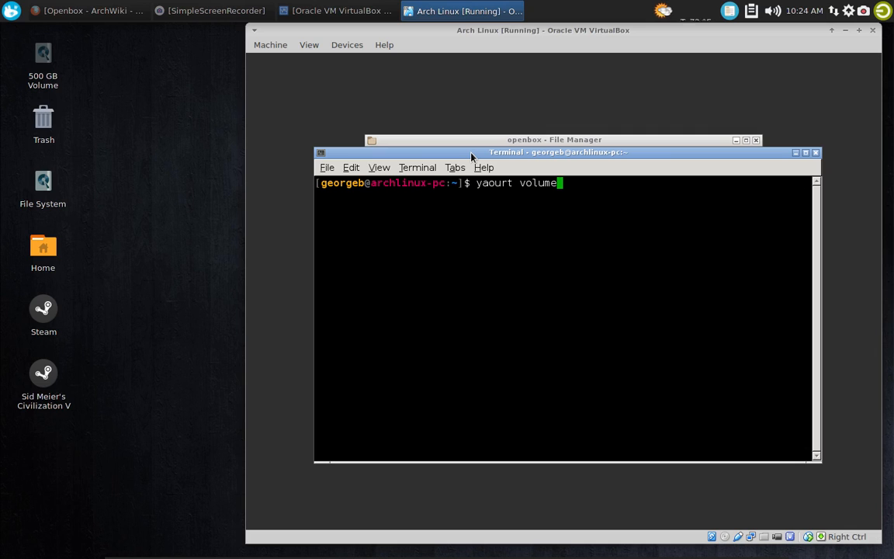
pyautogui.write('icon')
pyautogui.press('Return')
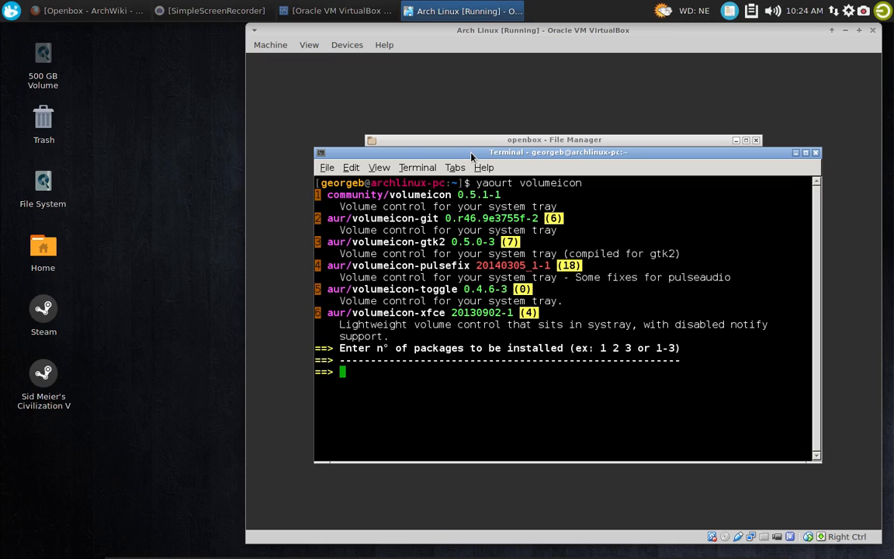
# Install package 1, community/volumeicon, accept the installation, and close the terminal once it completes
pyautogui.write('1')
pyautogui.press('Return')
pyautogui.press('Return')
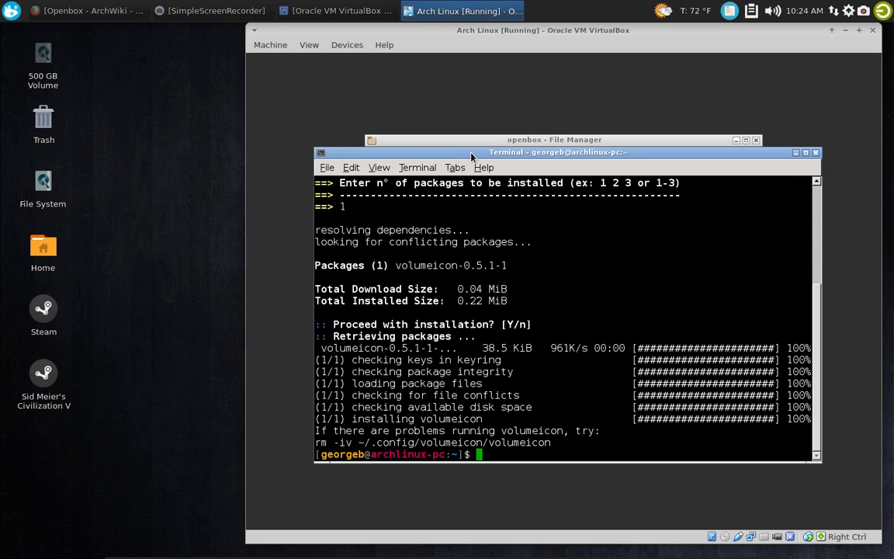
pyautogui.click(816, 153)
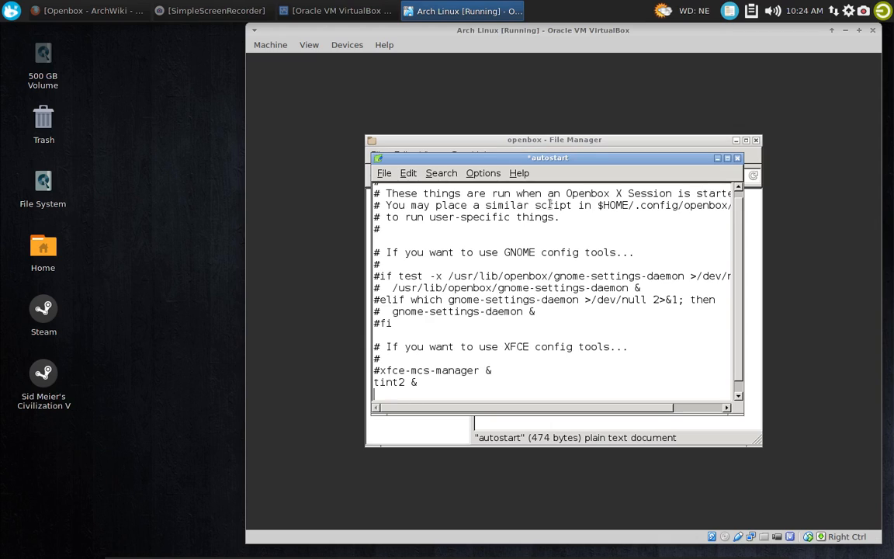
# Add the line "volumeicon &" below tint2 & in the autostart file and save the file
pyautogui.write('volumeicon')
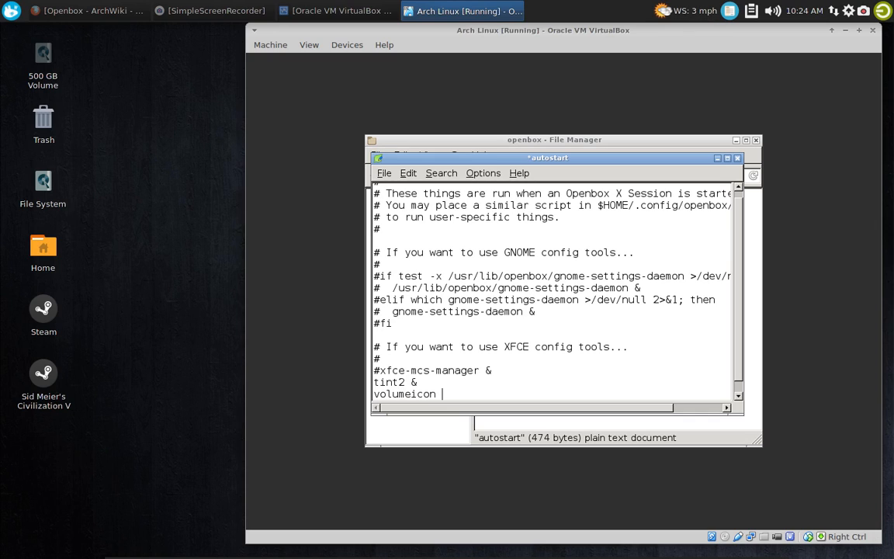
pyautogui.write(' &')
pyautogui.press('Return')
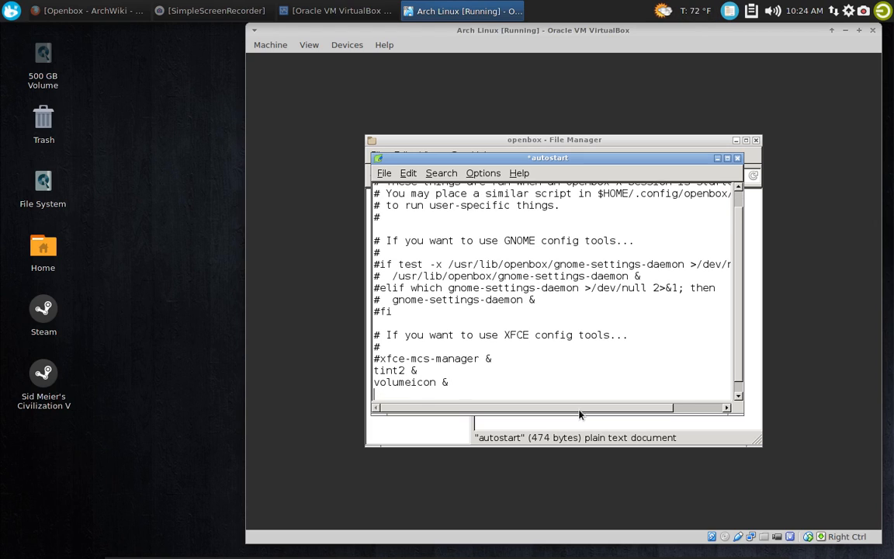
pyautogui.press('Return')
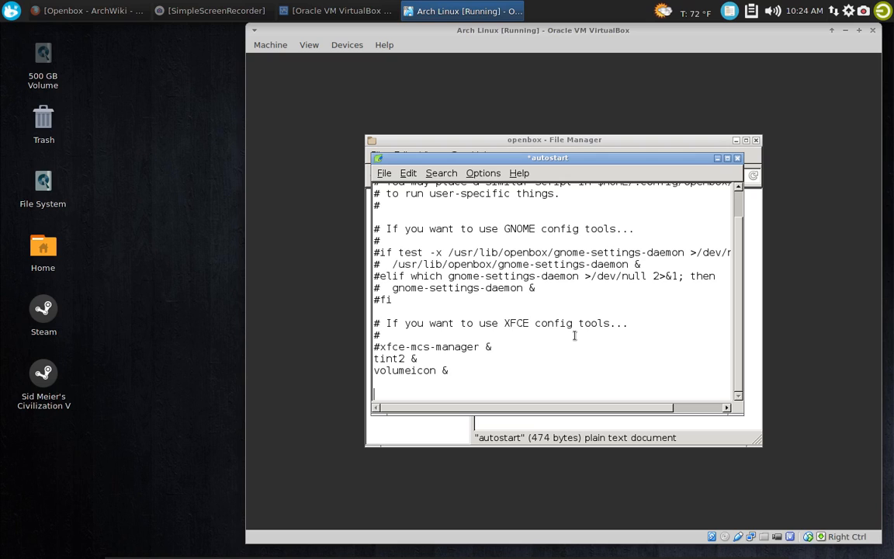
pyautogui.press('BackSpace')
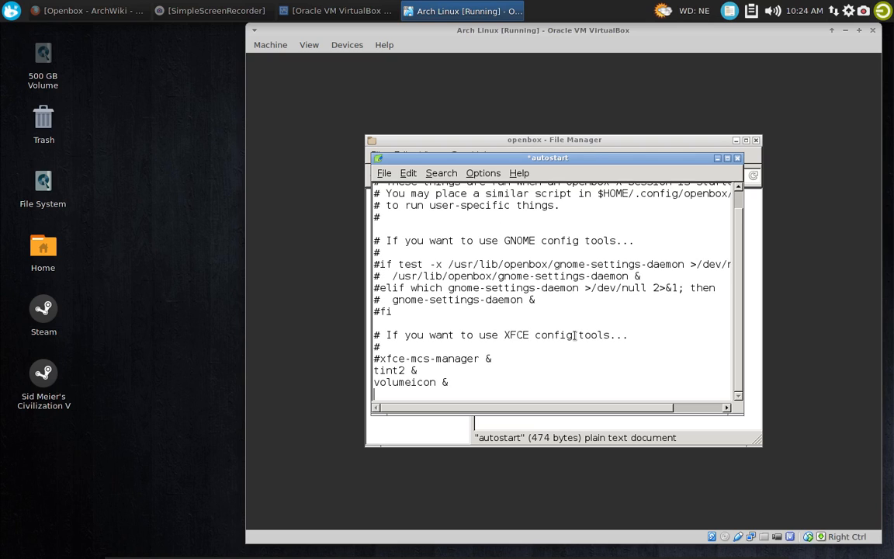
pyautogui.click(384, 173)
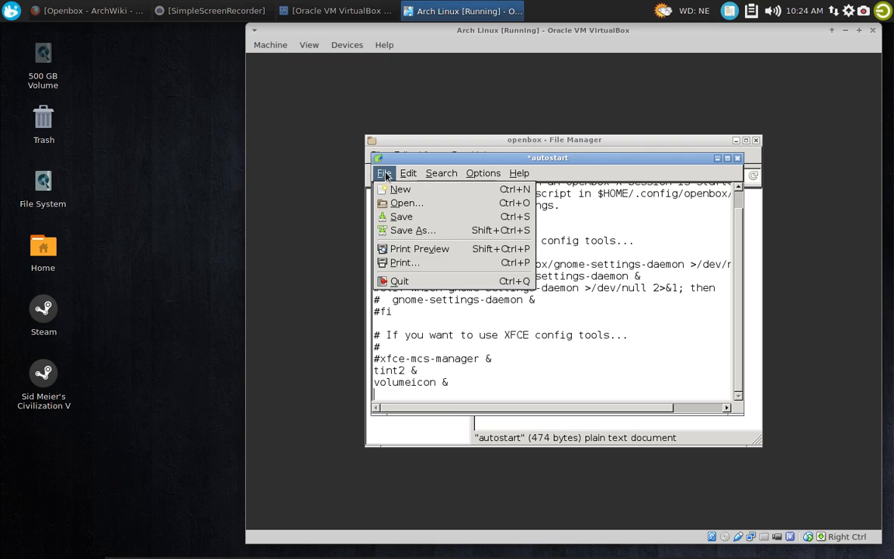
pyautogui.click(425, 206)
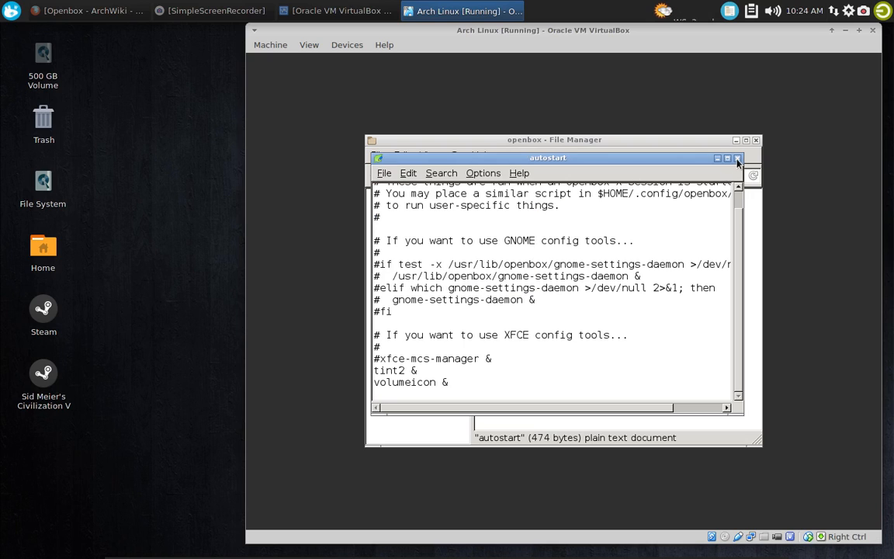
# Close the text editor and the file manager, and launch Firefox from the desktop menu's Network category
pyautogui.click(737, 158)
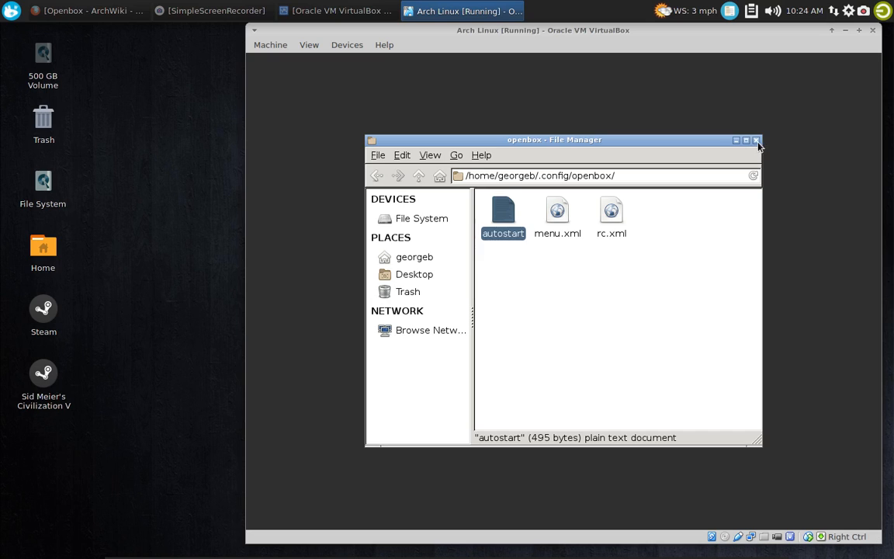
pyautogui.click(757, 141)
pyautogui.rightClick(359, 165)
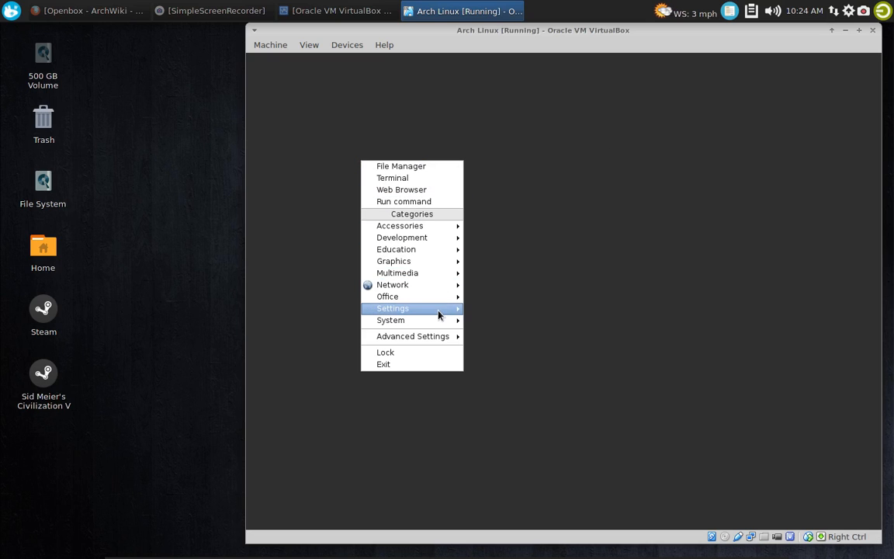
pyautogui.moveTo(450, 249)
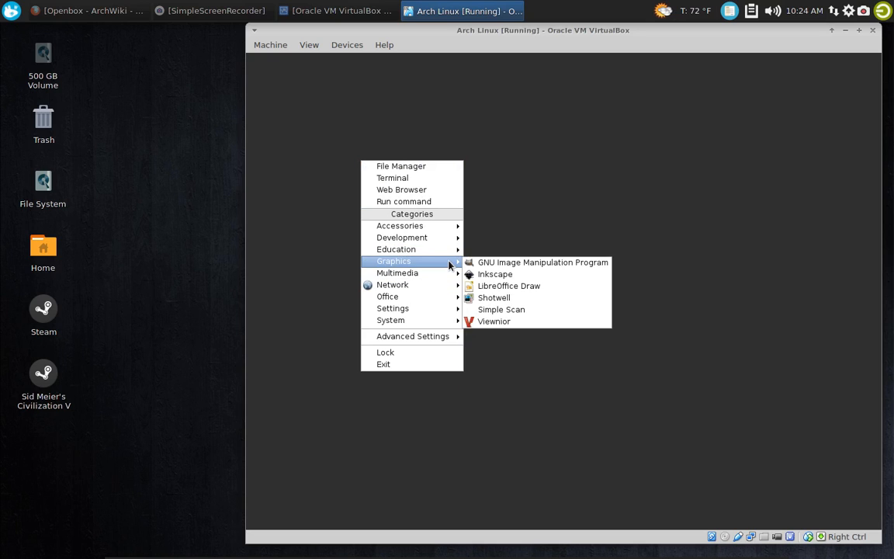
pyautogui.moveTo(450, 286)
pyautogui.click(510, 325)
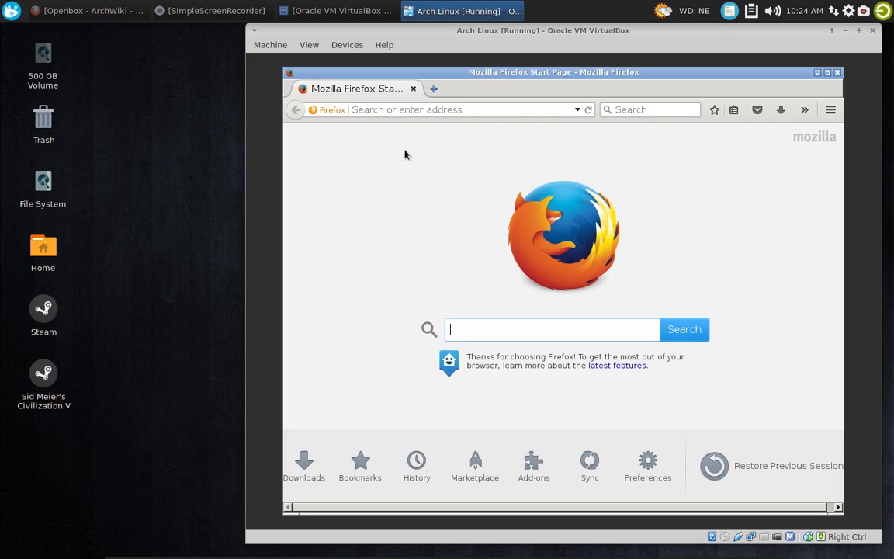
# Search the web for "volume icon arch linux" from the Firefox start page
pyautogui.click(424, 111)
pyautogui.click(474, 334)
pyautogui.write('volume')
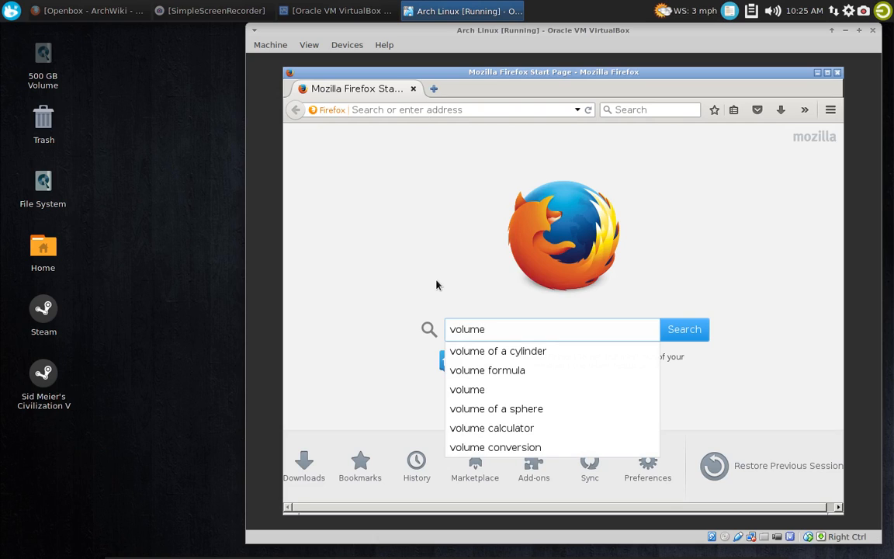
pyautogui.write(' icon')
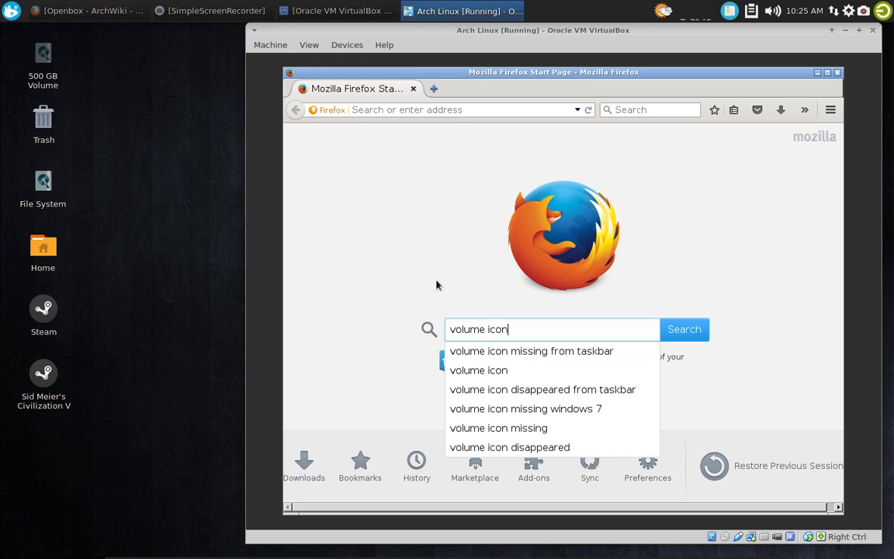
pyautogui.write(' arch linux')
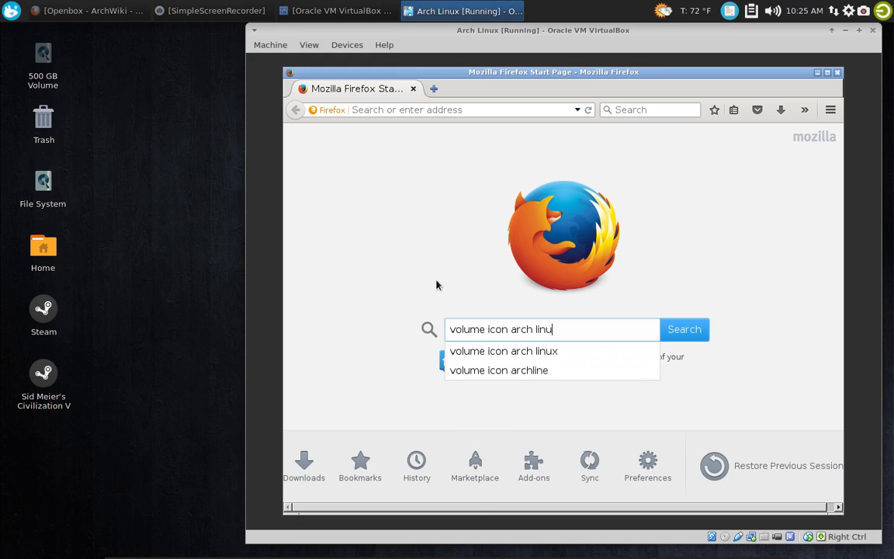
pyautogui.press('Return')
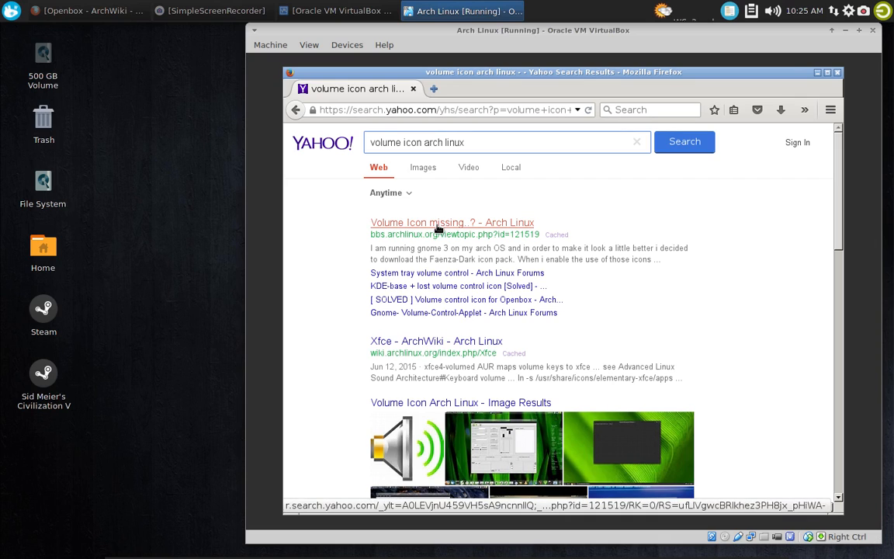
# Extend the web search to "volume icon arch linux openbox" and run it again
pyautogui.click(489, 142)
pyautogui.write('ope')
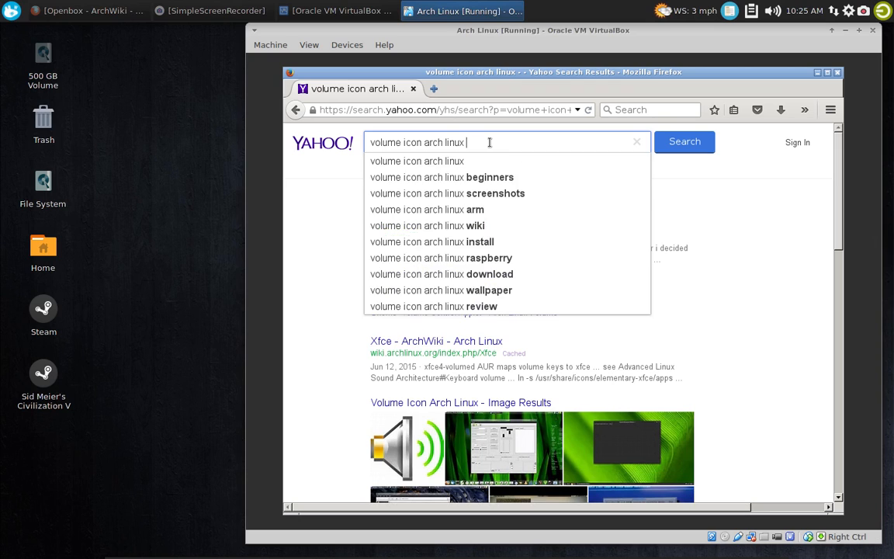
pyautogui.write('nbox')
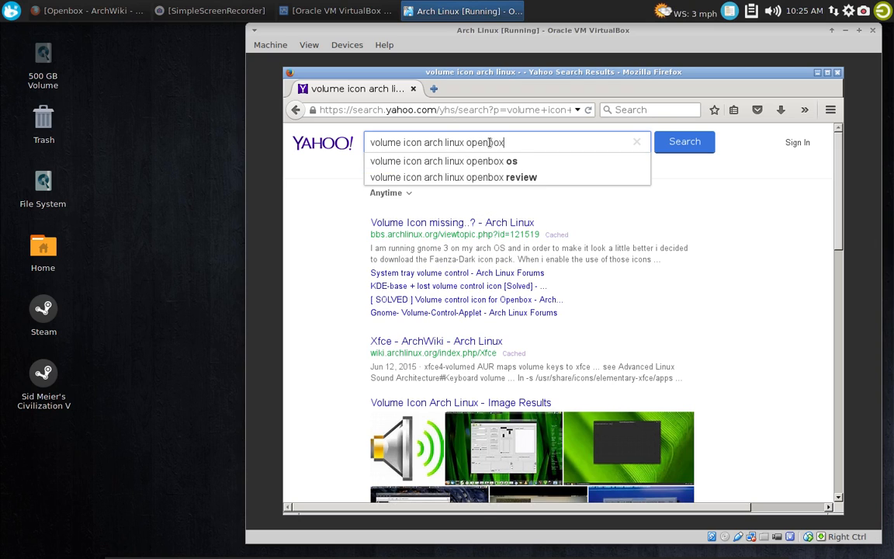
pyautogui.press('Return')
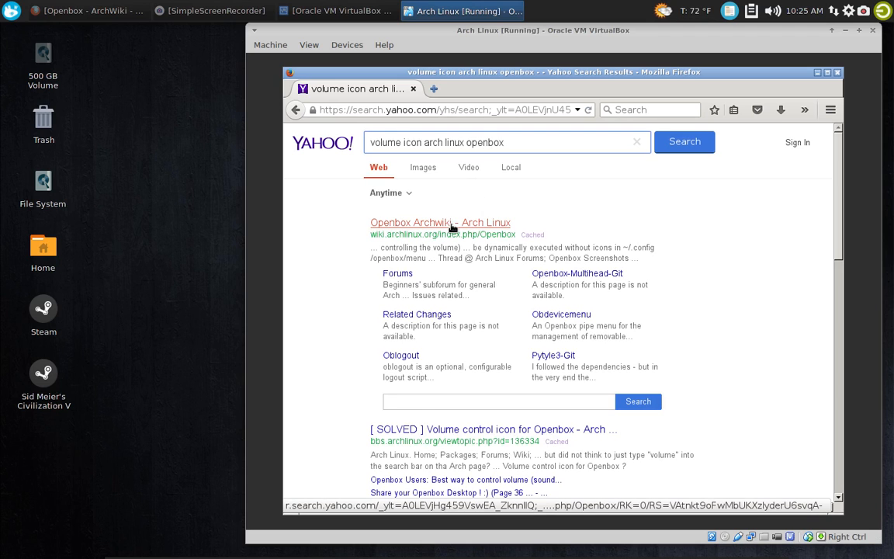
# Open the Openbox ArchWiki article from the search results and search the page for "volume icon"
pyautogui.click(450, 223)
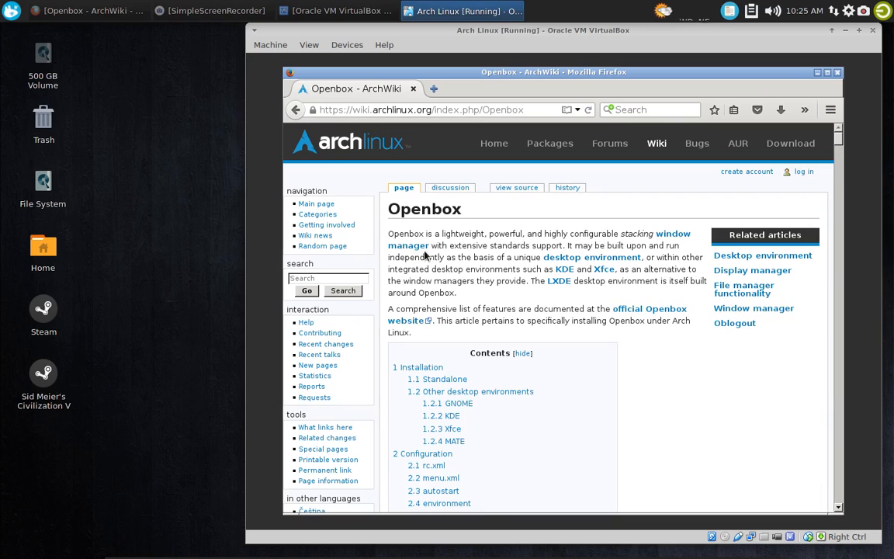
pyautogui.hotkey('ctrl', 'f')
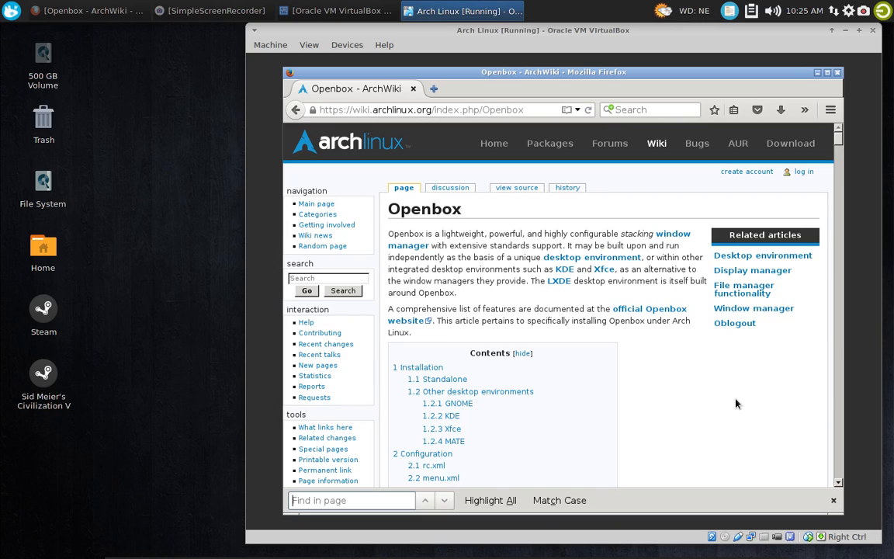
pyautogui.write('volume')
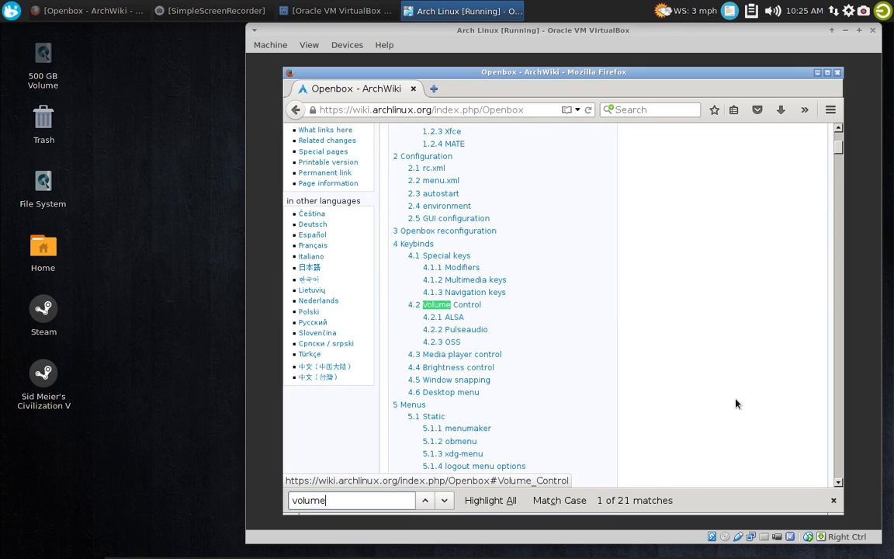
pyautogui.write(' icon')
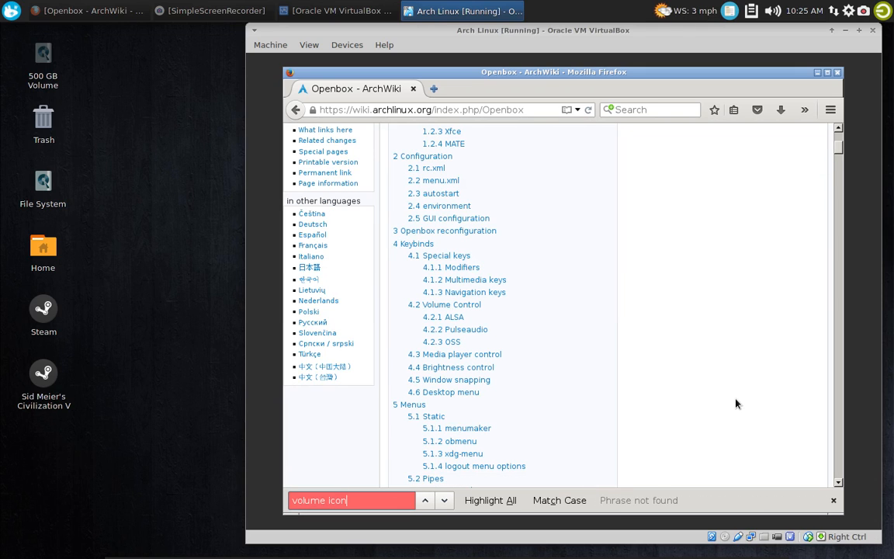
pyautogui.click(833, 502)
# Return to the results, read through the "[ SOLVED ] Volume control icon for Openbox ?" forum thread, and close the browser
pyautogui.click(295, 110)
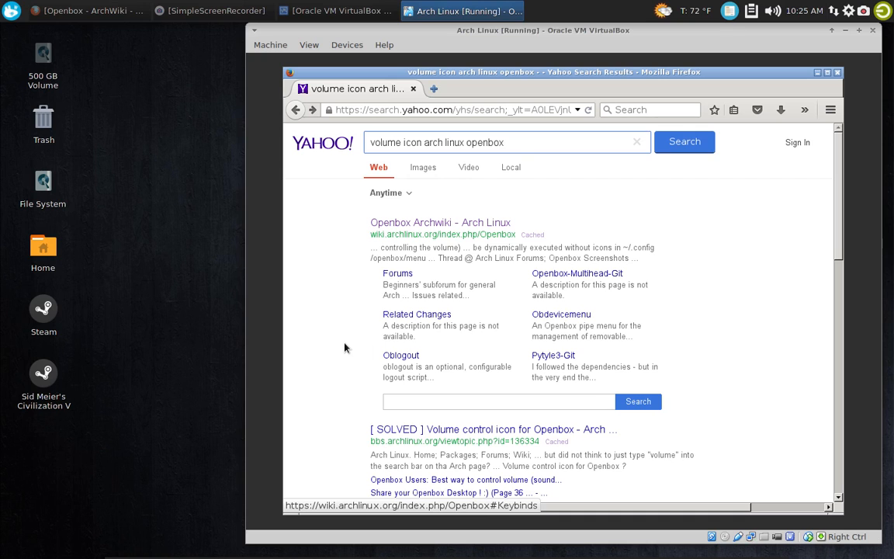
pyautogui.scroll(-3, 345, 347)
pyautogui.click(557, 292)
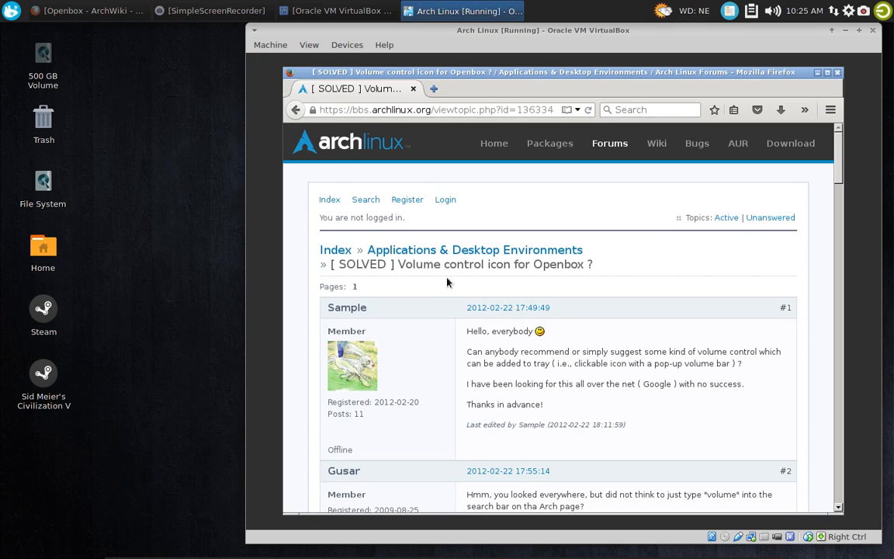
pyautogui.scroll(-5, 519, 309)
pyautogui.scroll(-3, 580, 315)
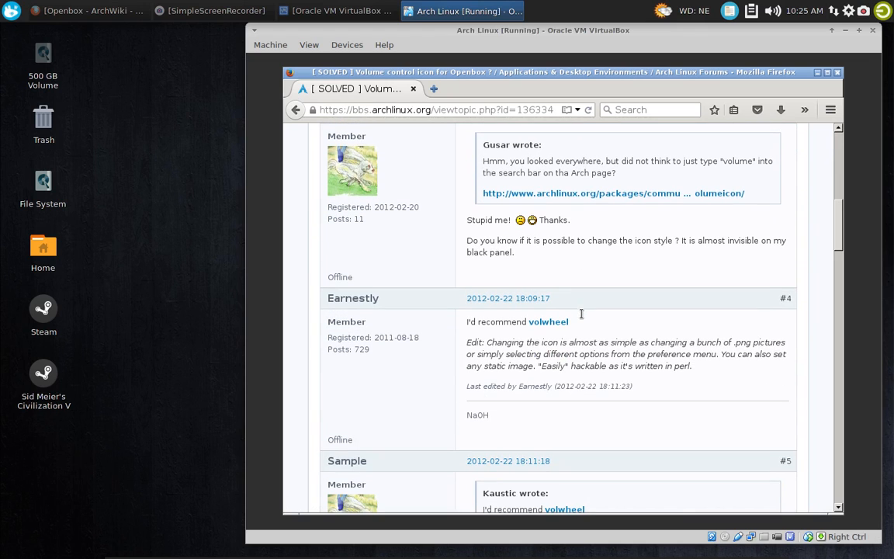
pyautogui.scroll(-10, 581, 317)
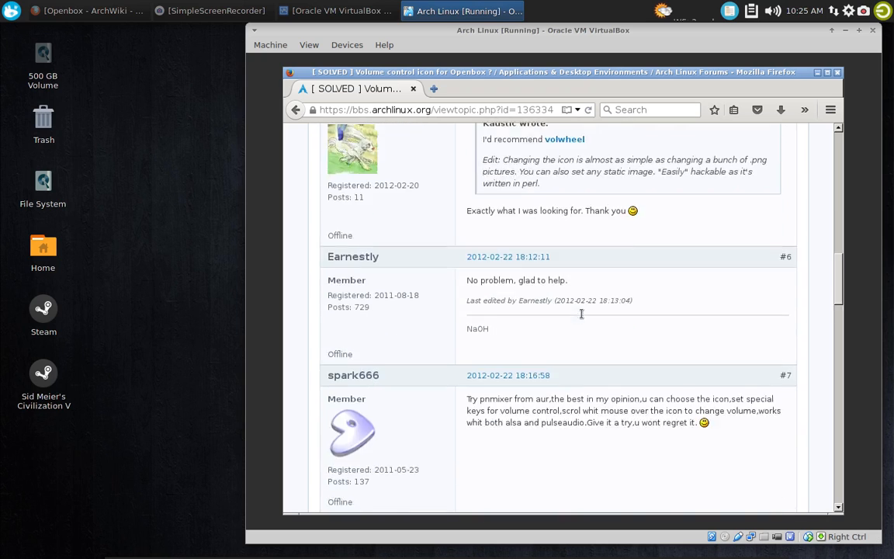
pyautogui.scroll(-10, 580, 313)
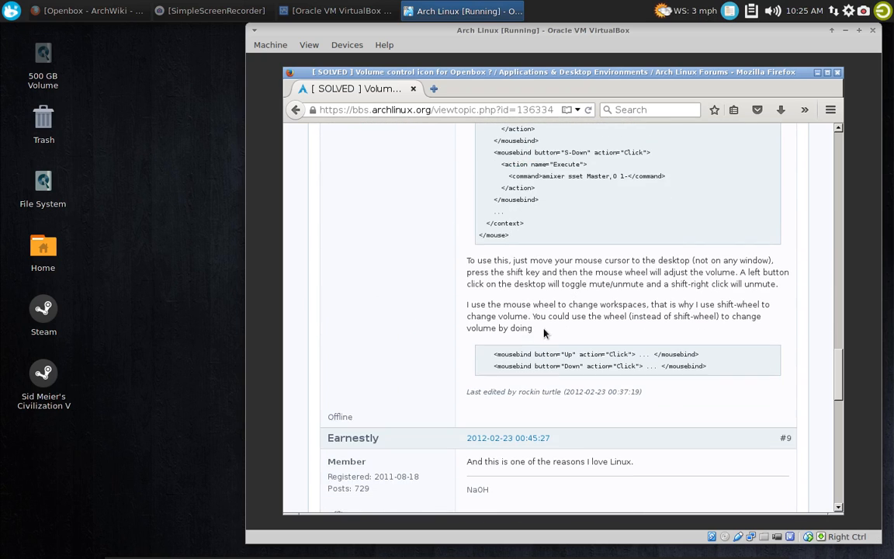
pyautogui.scroll(-5, 541, 332)
pyautogui.scroll(-5, 542, 329)
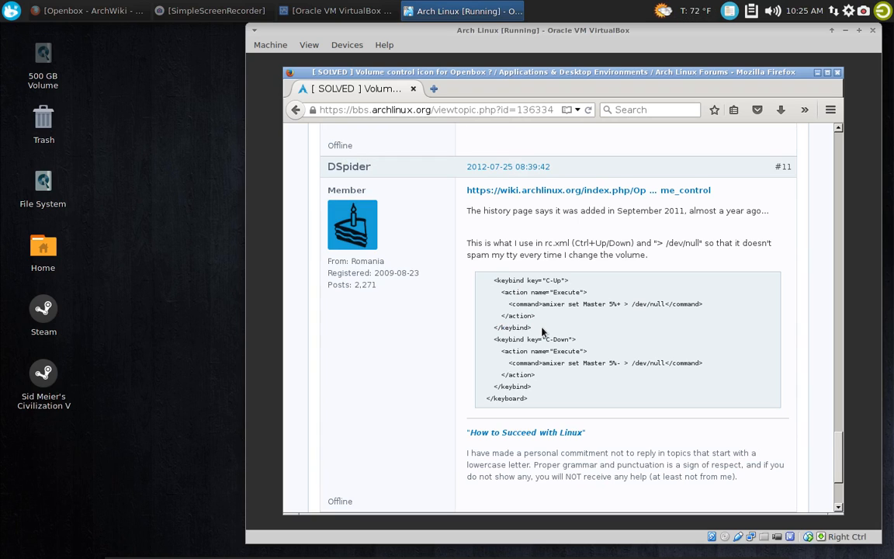
pyautogui.scroll(-3, 542, 331)
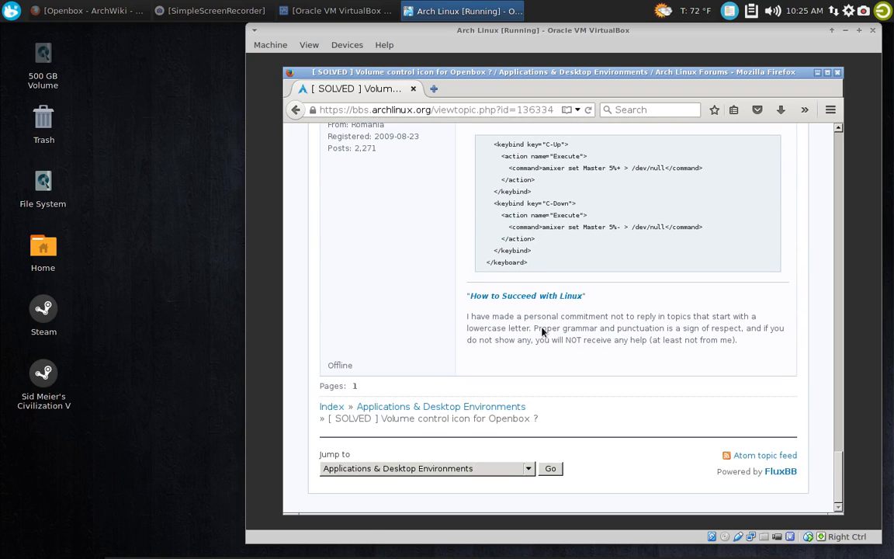
pyautogui.click(837, 72)
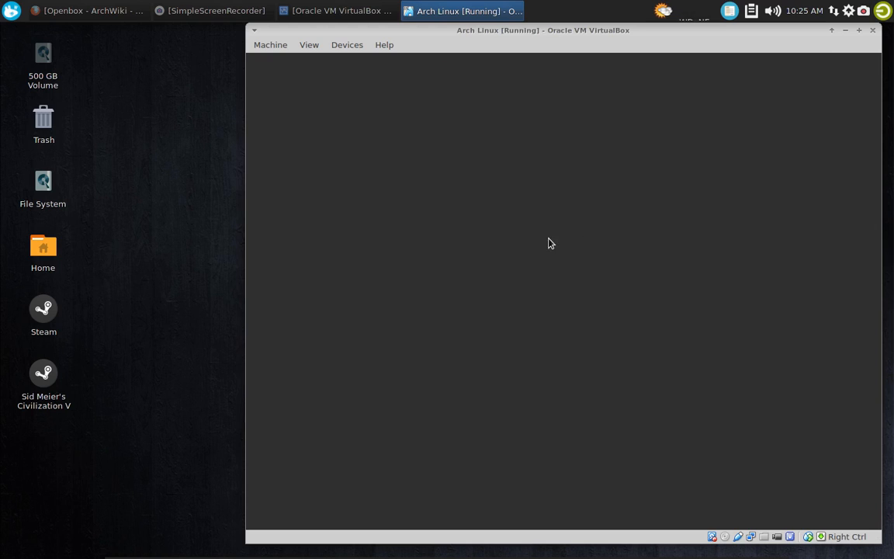
# Launch Xfce Terminal from the desktop menu's System category and restart the virtual machine with "sudo reboot", booting the Arch Linux entry
pyautogui.rightClick(413, 145)
pyautogui.moveTo(476, 308)
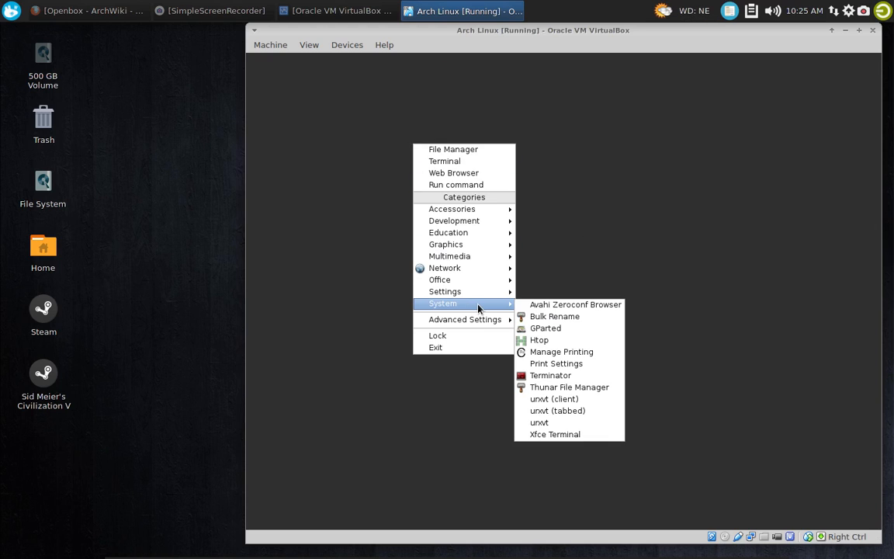
pyautogui.click(569, 433)
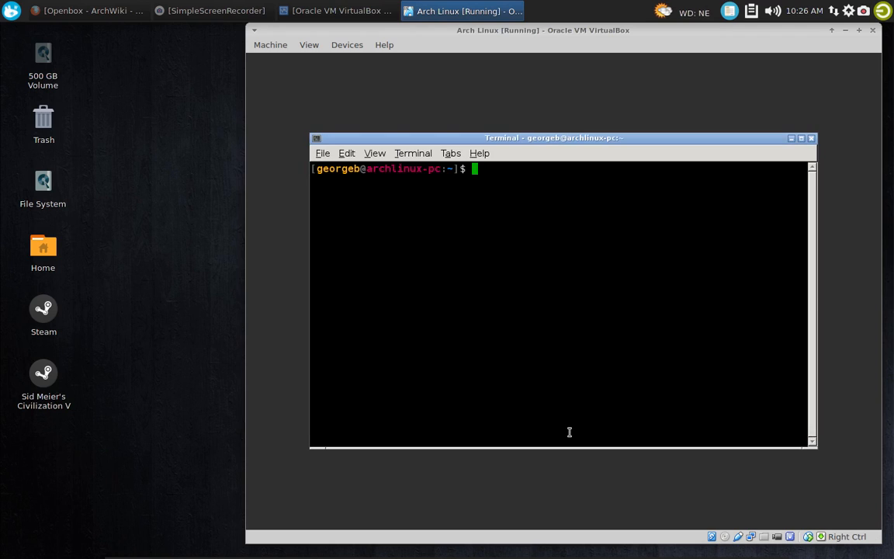
pyautogui.write('sudo reb')
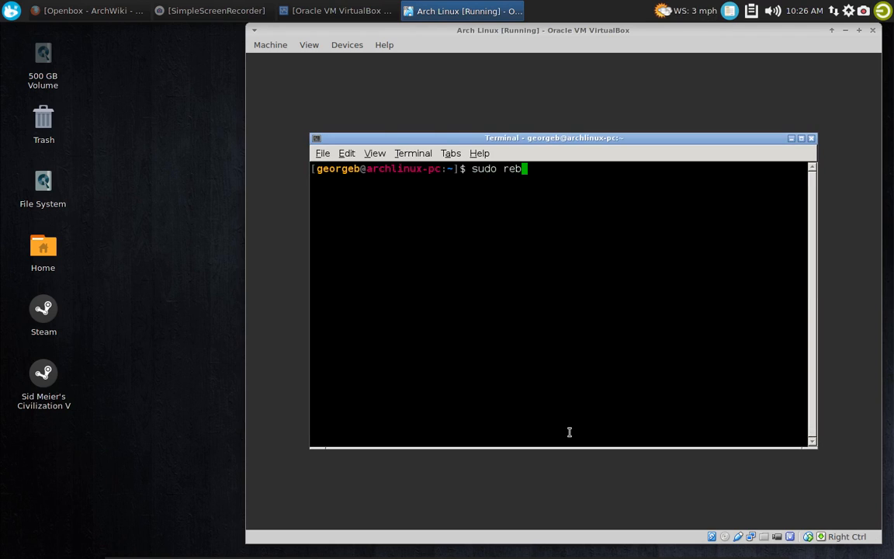
pyautogui.write('oot')
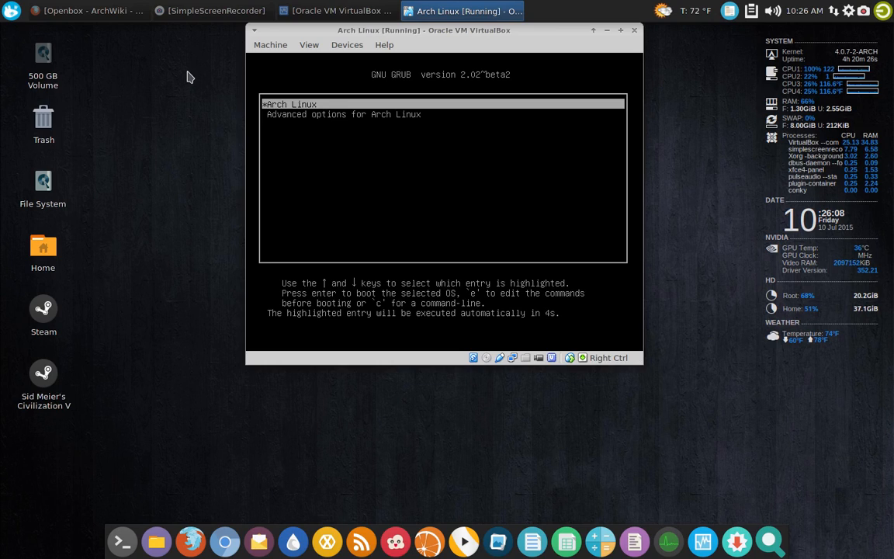
pyautogui.press('Return')
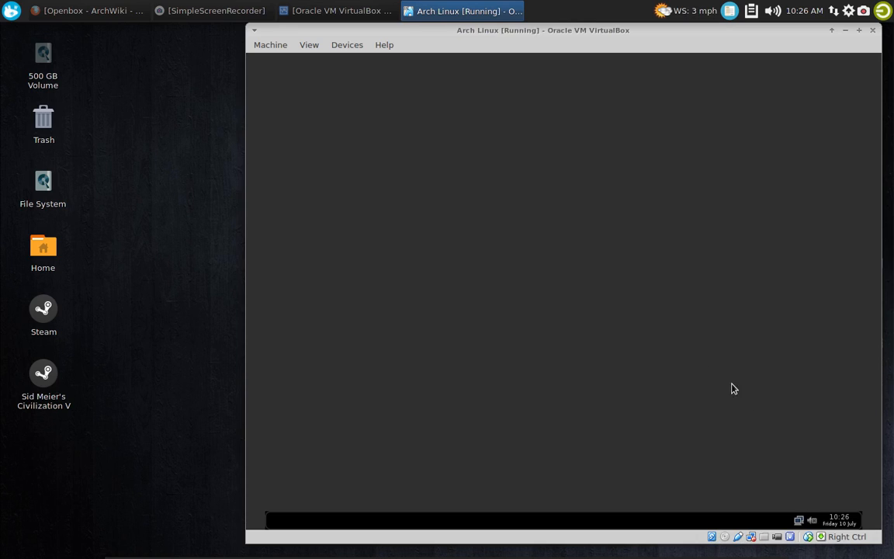
# In volumeicon's status icon preferences, enable panel-specific icons, Show Slider for the left mouse button and Show Sound Level, and set volume adjustment to 1
pyautogui.rightClick(816, 522)
pyautogui.click(788, 469)
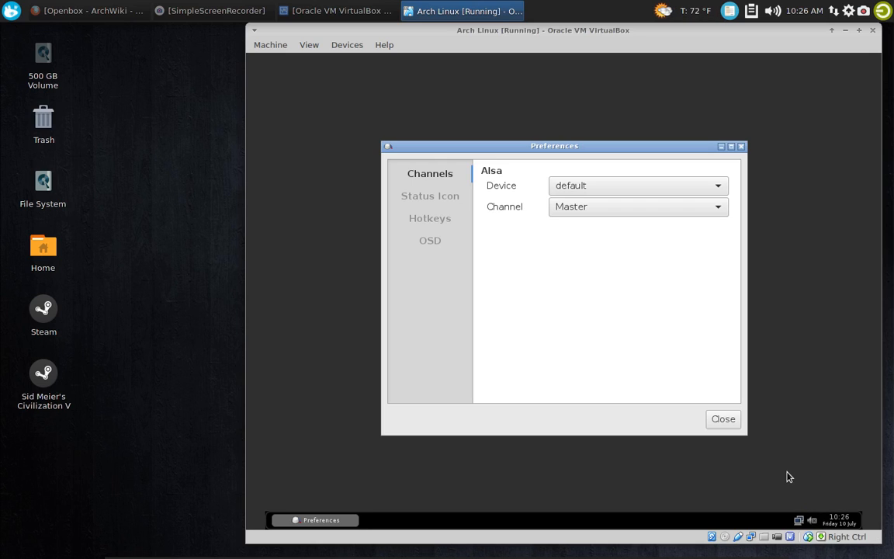
pyautogui.click(429, 197)
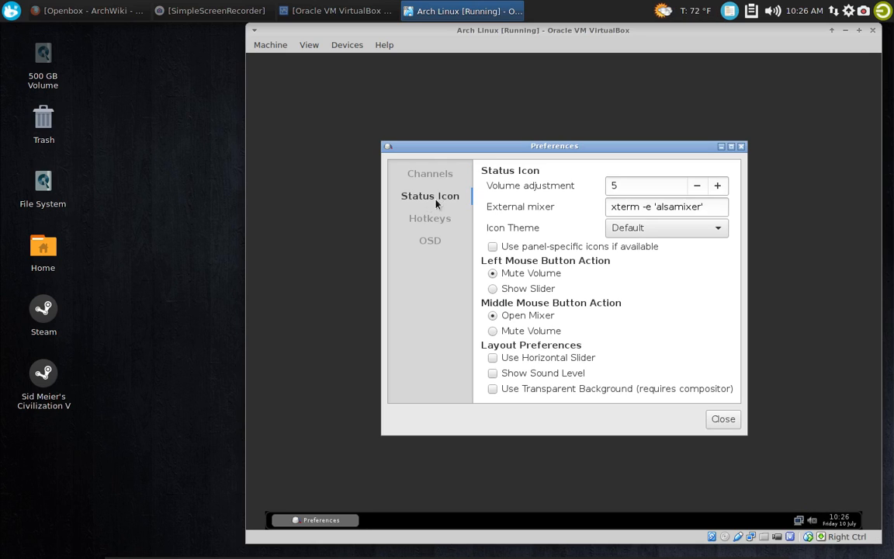
pyautogui.click(524, 249)
pyautogui.click(511, 290)
pyautogui.click(697, 185)
pyautogui.click(697, 185)
pyautogui.click(697, 185)
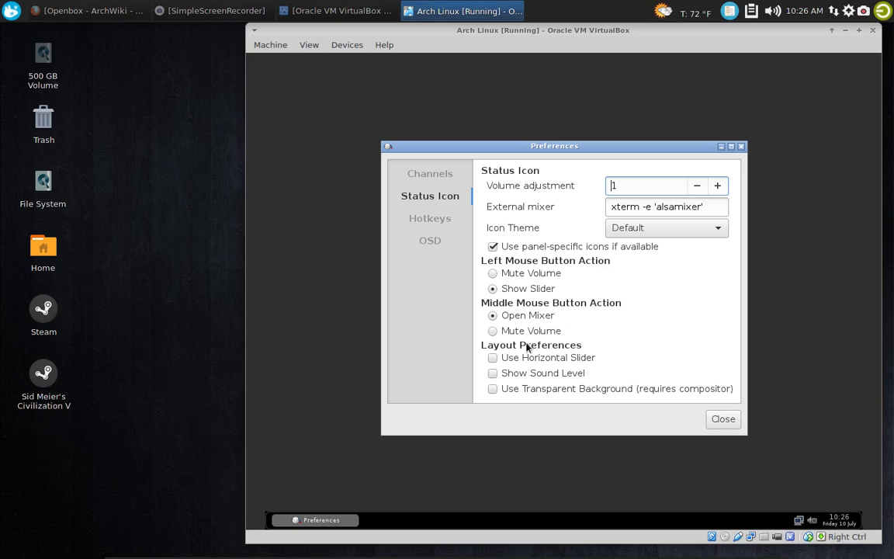
pyautogui.click(492, 373)
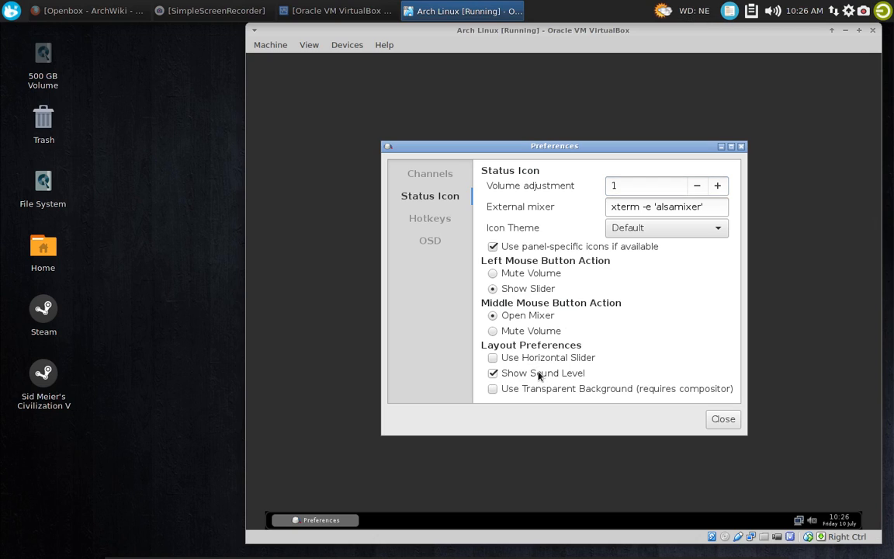
pyautogui.click(735, 424)
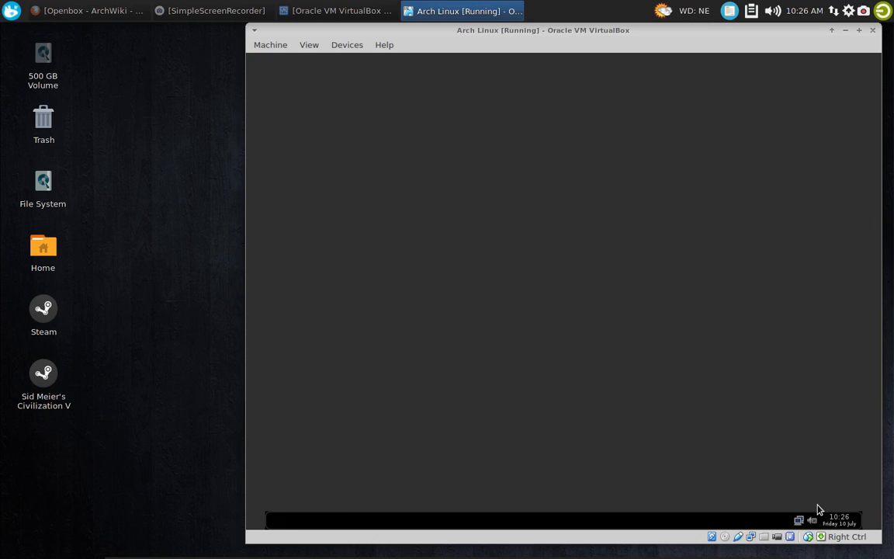
# Raise the master volume to about 79 using the volume icon's slider in the tint2 panel
pyautogui.click(812, 519)
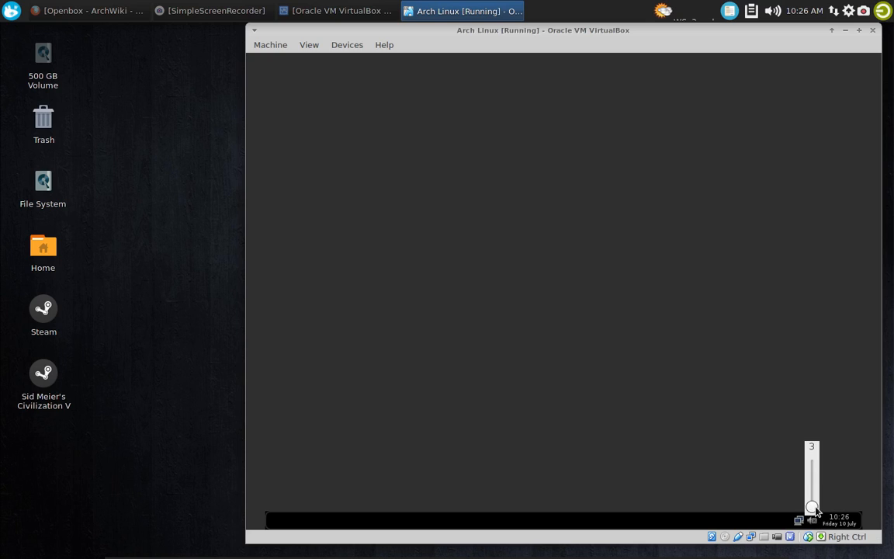
pyautogui.moveTo(811, 508); pyautogui.dragTo(811, 473)
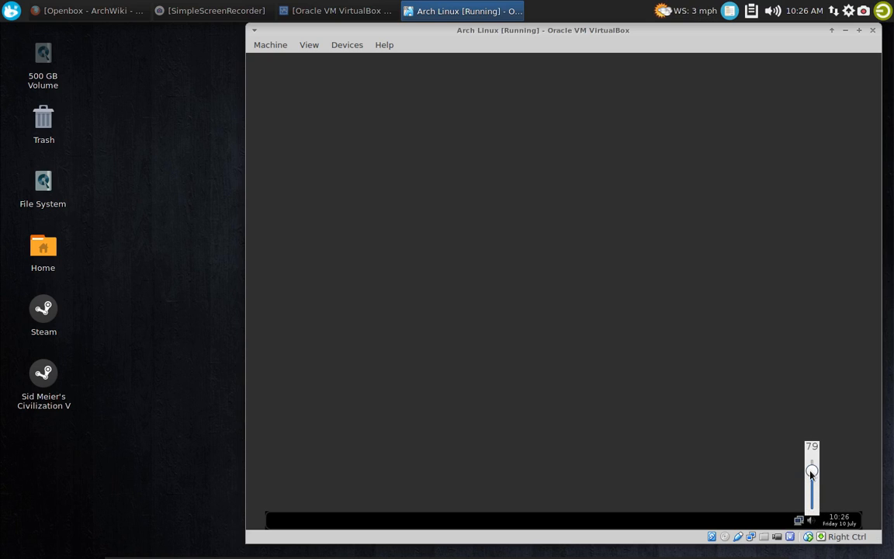
# Nudge the master volume slightly higher with the panel's volume slider and dismiss the slider
pyautogui.moveTo(811, 473); pyautogui.dragTo(810, 468)
pyautogui.click(764, 455)
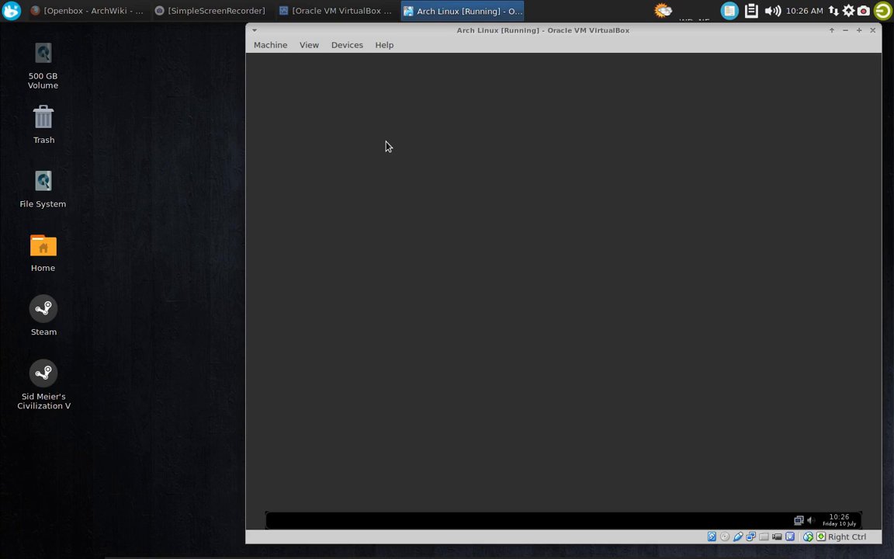
# Try to open the Tint2 Panel configuration from the desktop menu's Advanced Settings category
pyautogui.rightClick(347, 162)
pyautogui.moveTo(423, 327)
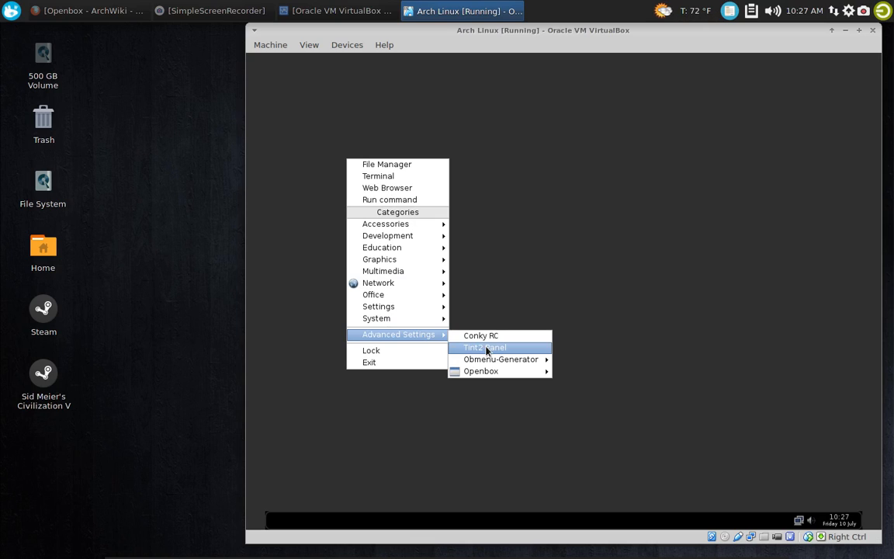
pyautogui.click(486, 348)
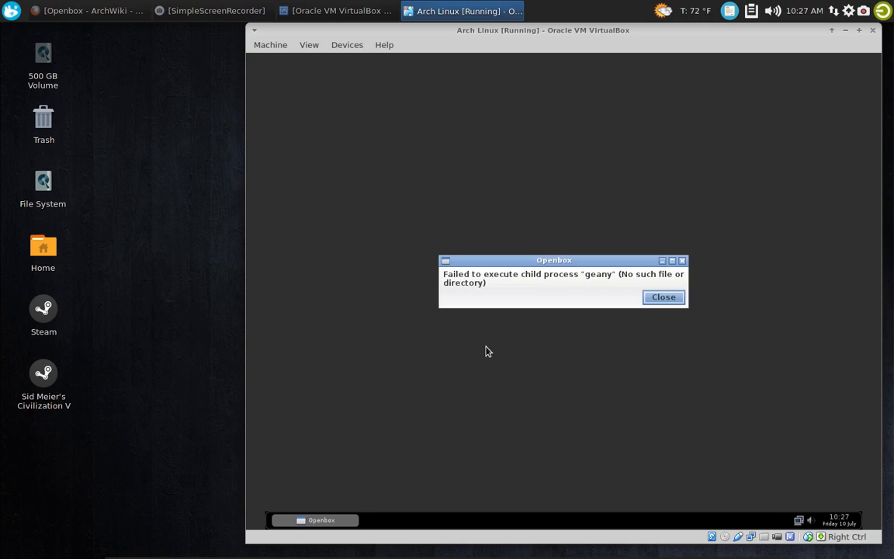
pyautogui.click(663, 298)
# Open Thunar File Manager from the desktop menu's System category and close it again
pyautogui.rightClick(329, 124)
pyautogui.moveTo(407, 194)
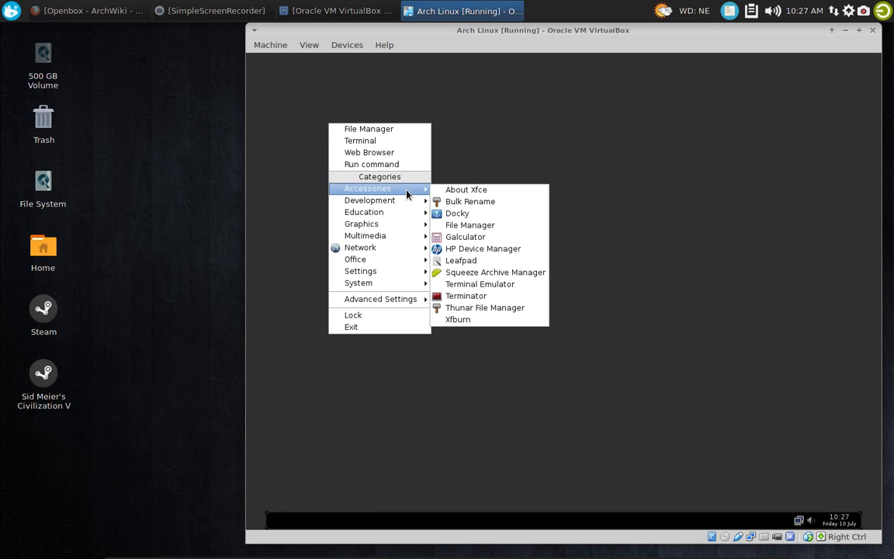
pyautogui.moveTo(411, 282)
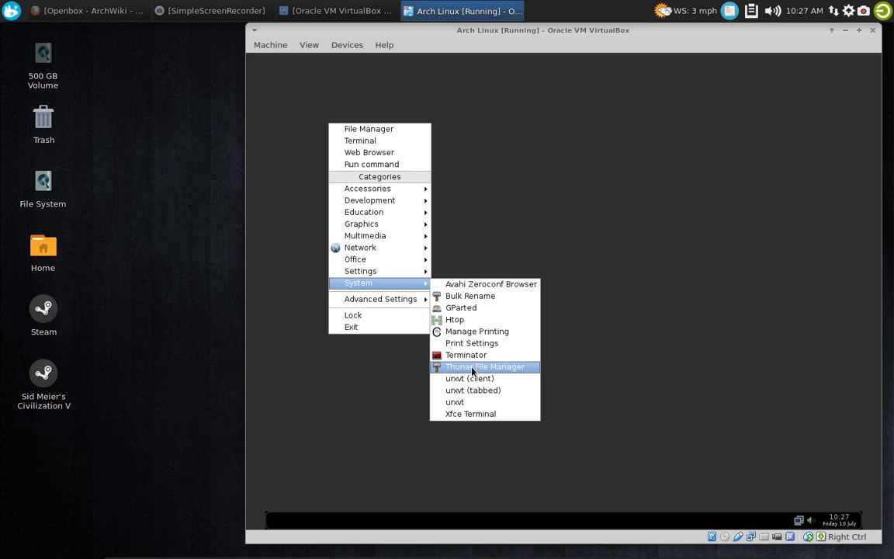
pyautogui.click(448, 368)
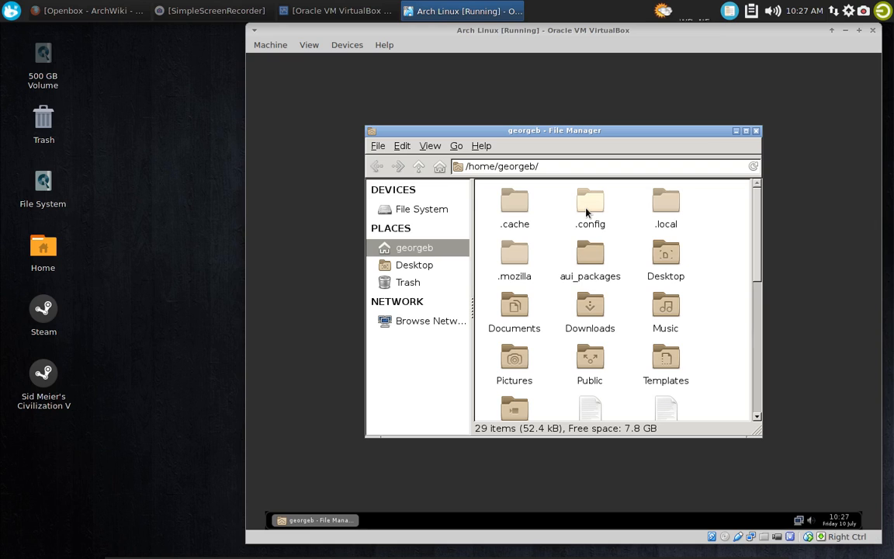
pyautogui.click(755, 130)
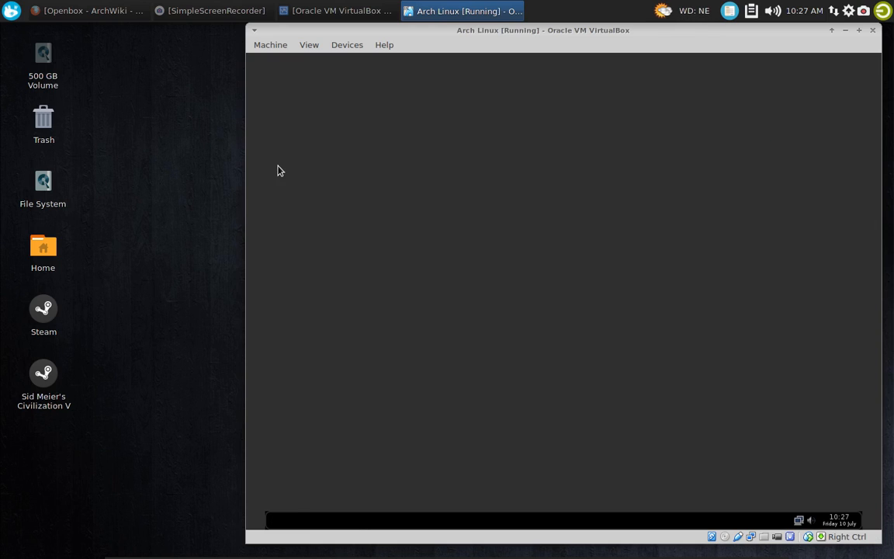
# Launch Panel tint2 from the desktop menu's Settings category and open the theme's properties in tintwizard
pyautogui.rightClick(332, 159)
pyautogui.moveTo(419, 307)
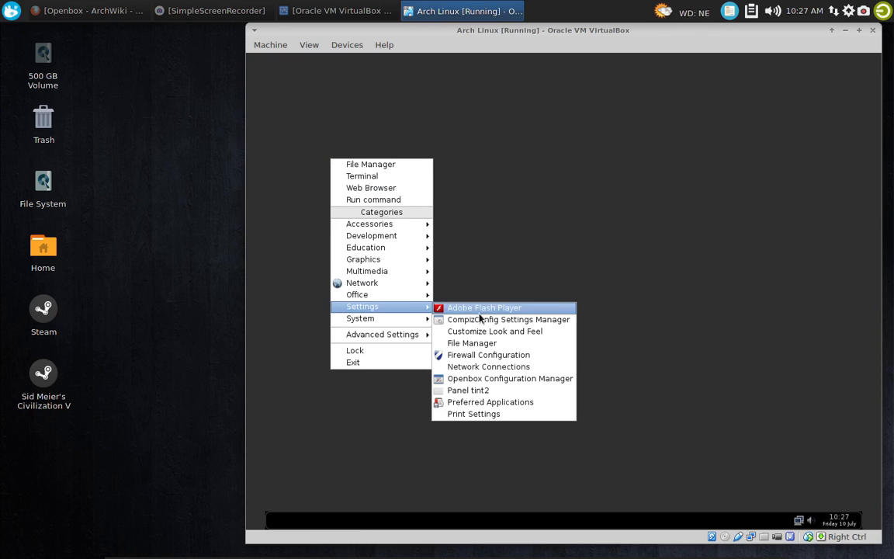
pyautogui.click(501, 396)
pyautogui.click(439, 211)
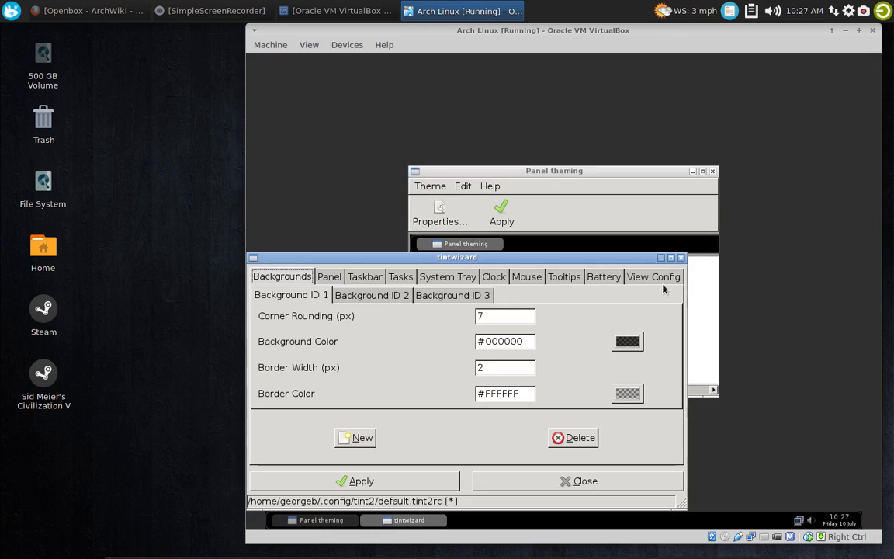
pyautogui.moveTo(504, 255); pyautogui.dragTo(565, 133)
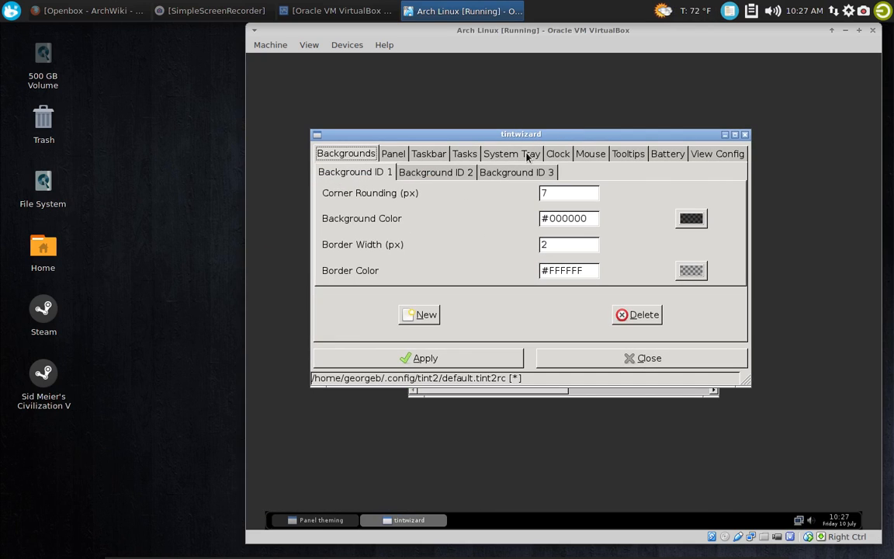
# Set the tint2 panel size to 100% width and a height of 40 in tintwizard, applying the changes
pyautogui.click(429, 154)
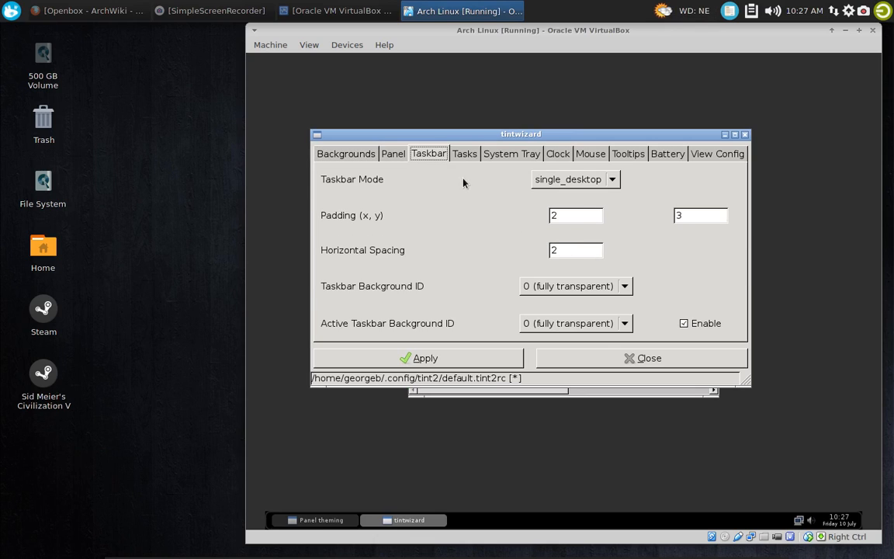
pyautogui.click(394, 155)
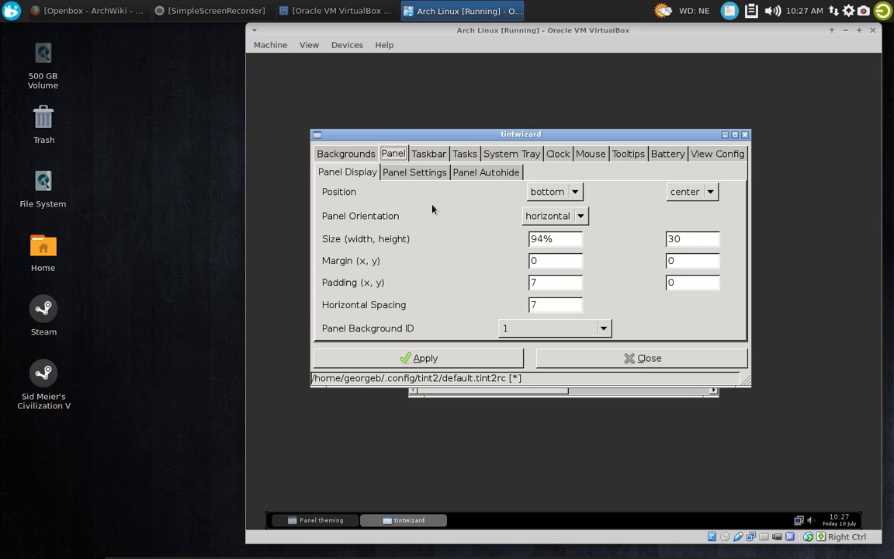
pyautogui.moveTo(568, 239); pyautogui.dragTo(506, 243)
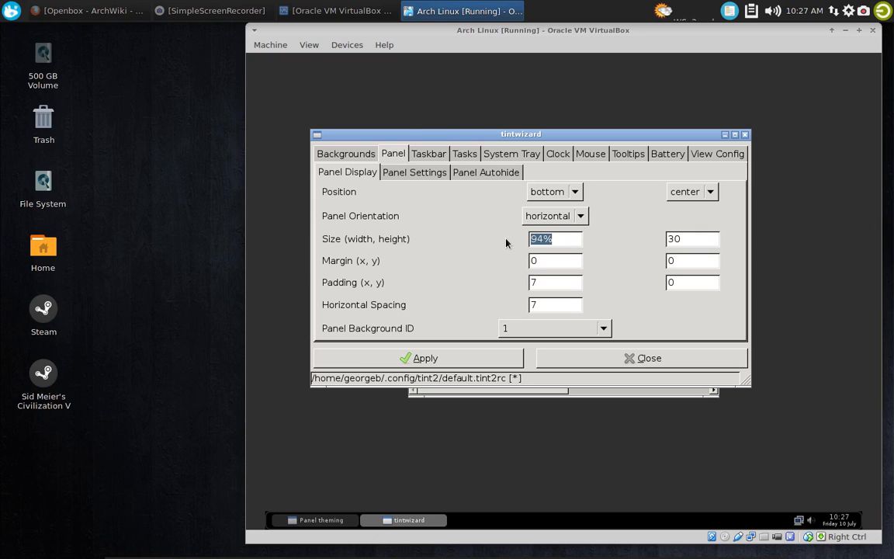
pyautogui.write('100%')
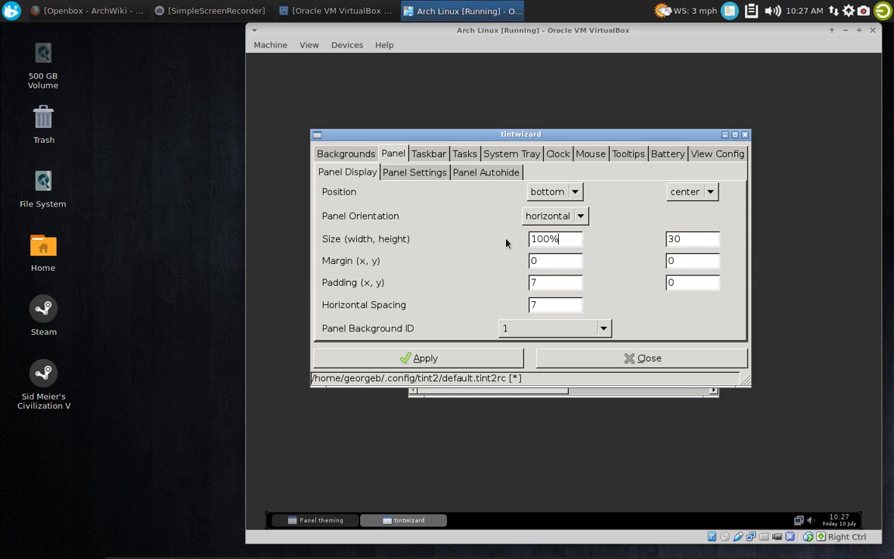
pyautogui.click(504, 365)
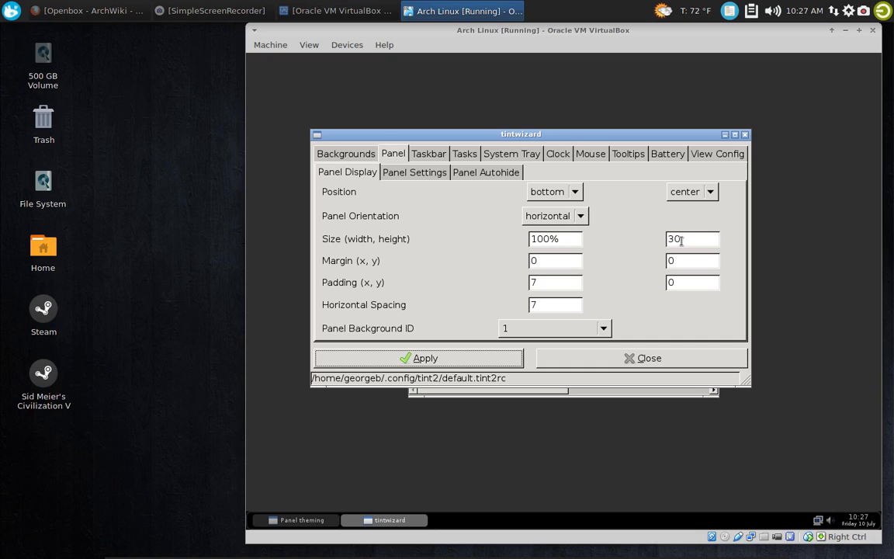
pyautogui.moveTo(701, 237); pyautogui.dragTo(642, 233)
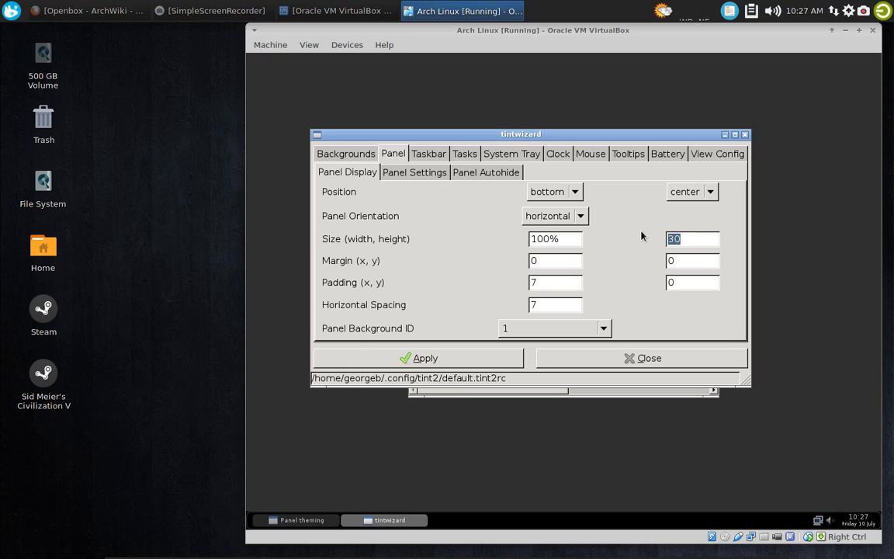
pyautogui.write('40')
pyautogui.click(497, 364)
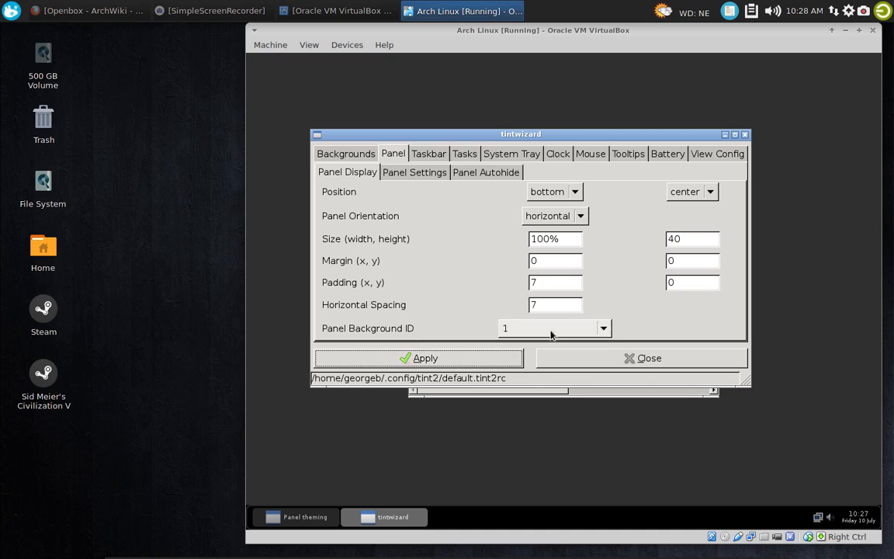
# Look through tintwizard's Panel Settings, Panel Autohide, Taskbar, Tasks and System Tray options
pyautogui.click(429, 172)
pyautogui.click(471, 171)
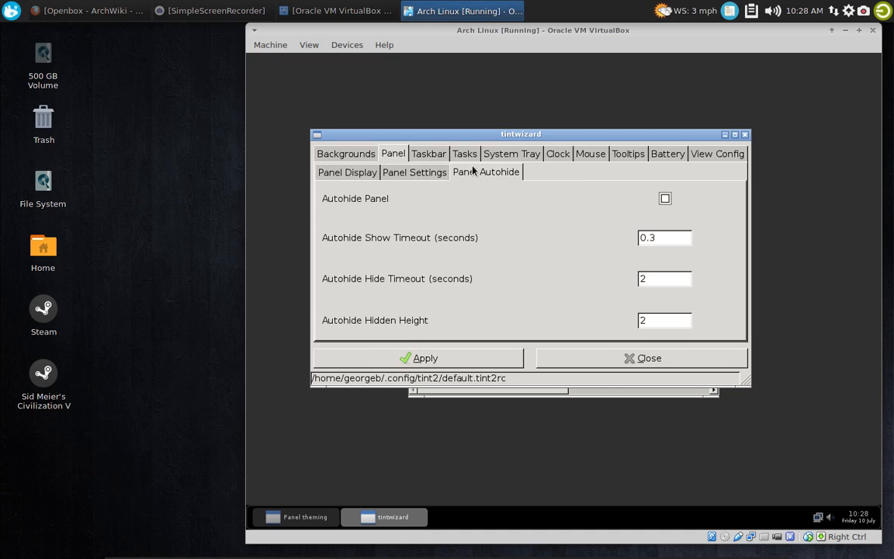
pyautogui.click(413, 172)
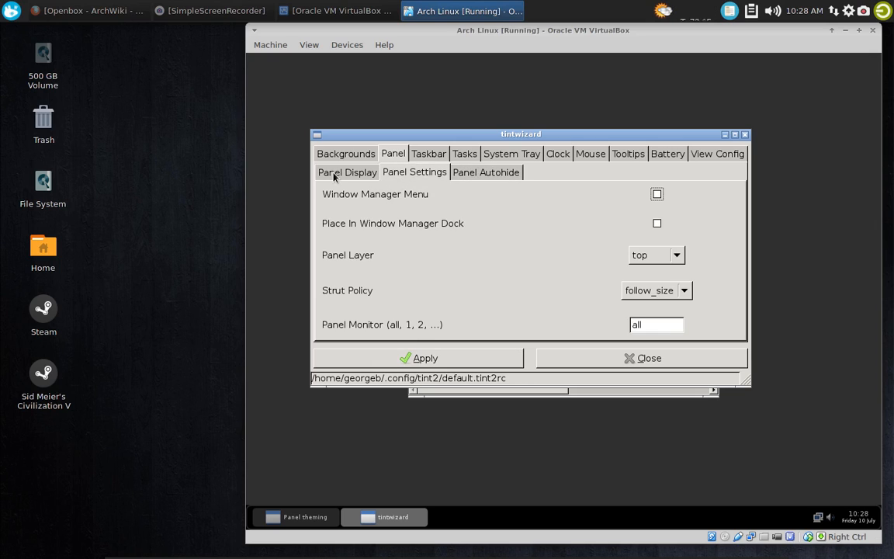
pyautogui.click(335, 174)
pyautogui.click(431, 154)
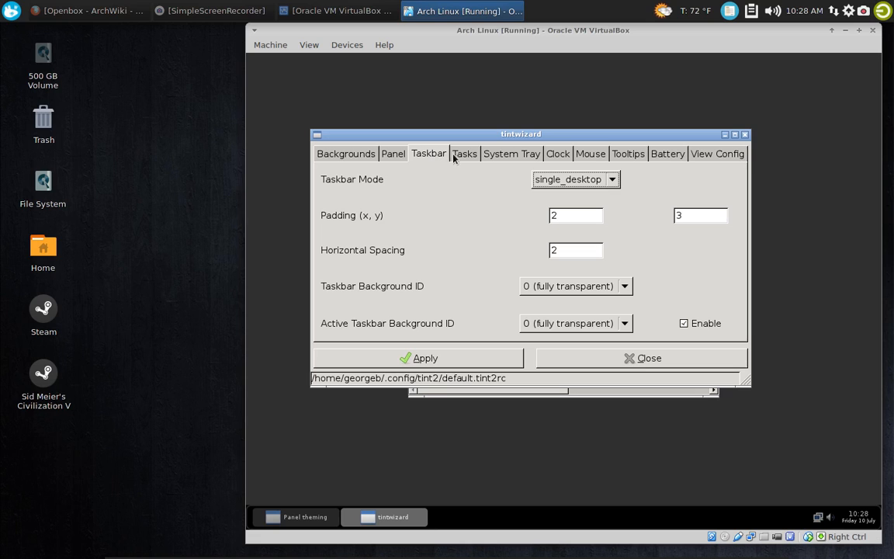
pyautogui.click(463, 155)
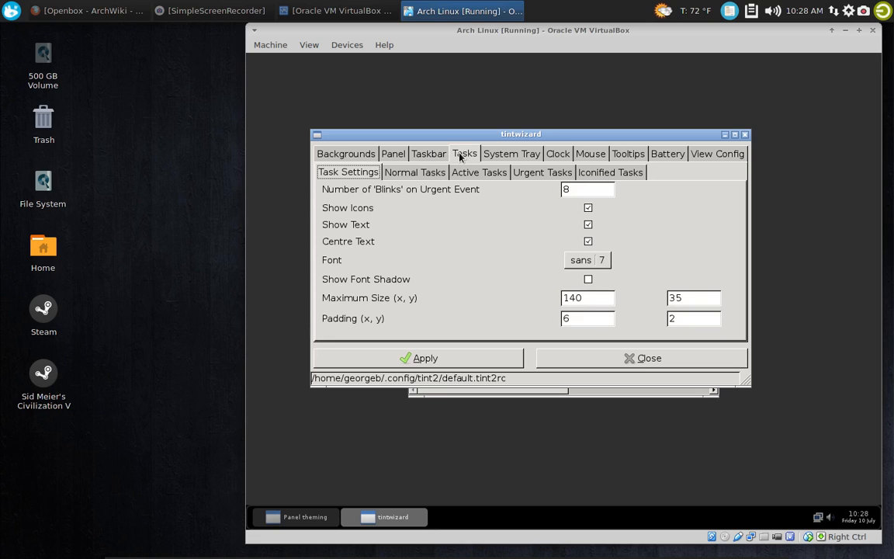
pyautogui.click(499, 157)
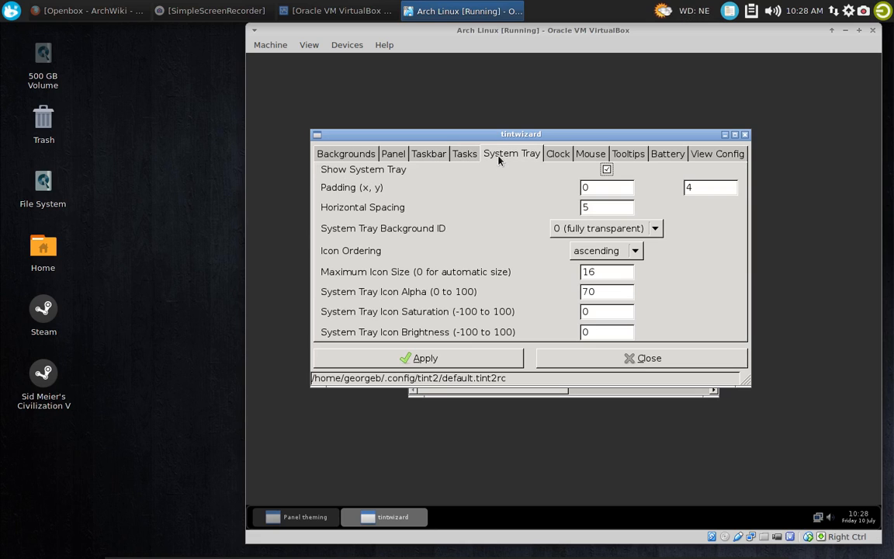
# Change the clock's Time 1 Format to "%I:%M%P" for a 12-hour display with am/pm
pyautogui.click(557, 153)
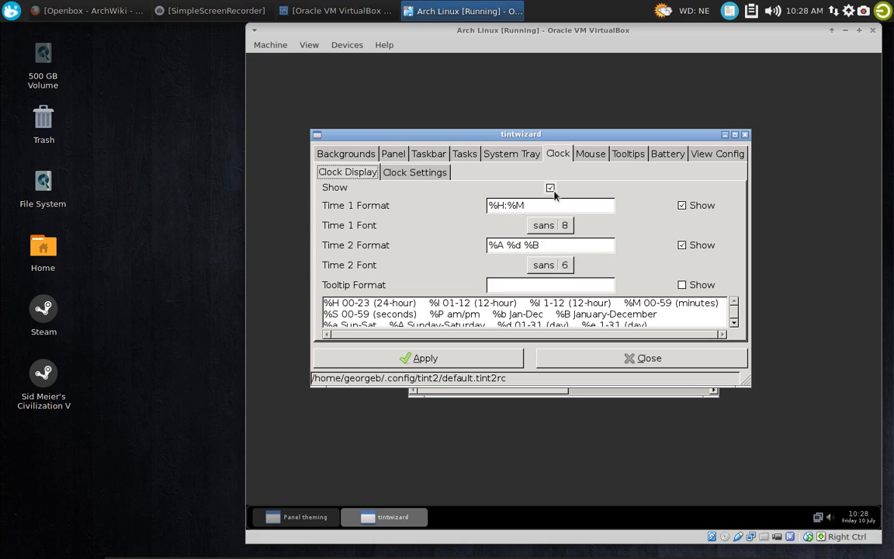
pyautogui.click(531, 206)
pyautogui.press('Left')
pyautogui.press('Left')
pyautogui.press('Left')
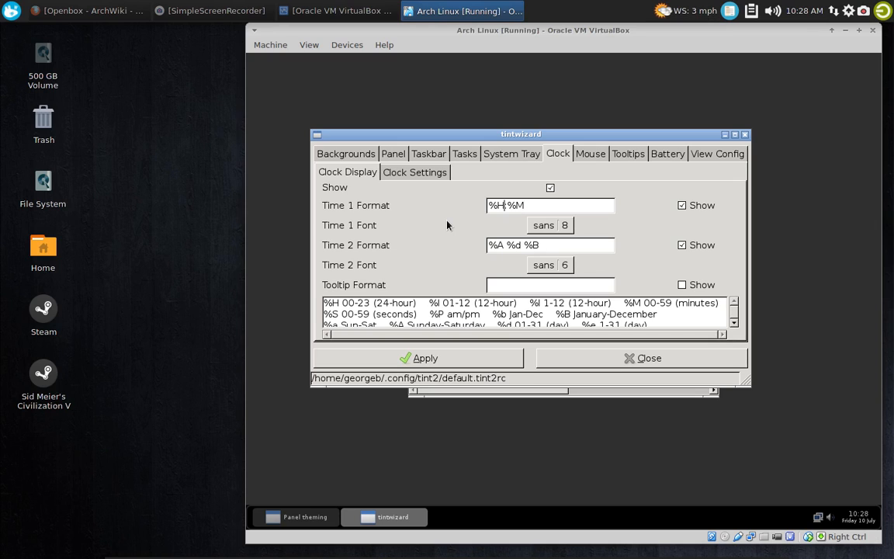
pyautogui.press('BackSpace')
pyautogui.write('I')
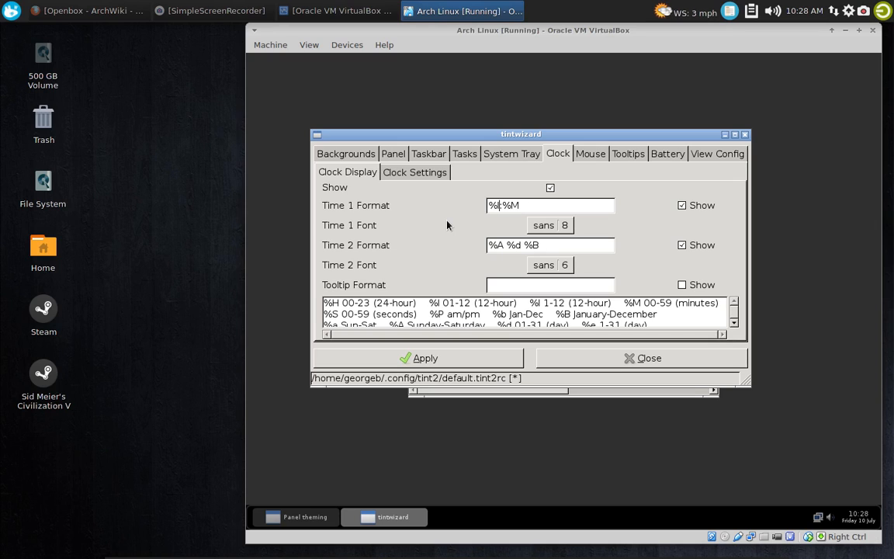
pyautogui.press('Right')
pyautogui.press('Right')
pyautogui.write('%P')
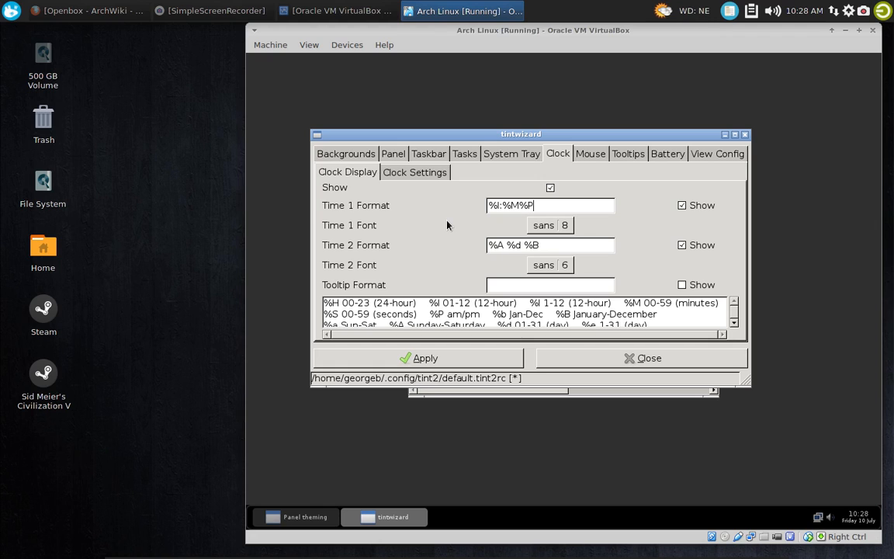
# Set both the Time 1 and Time 2 clock fonts to Sans Bold, size 10, and apply the settings
pyautogui.click(567, 233)
pyautogui.click(644, 284)
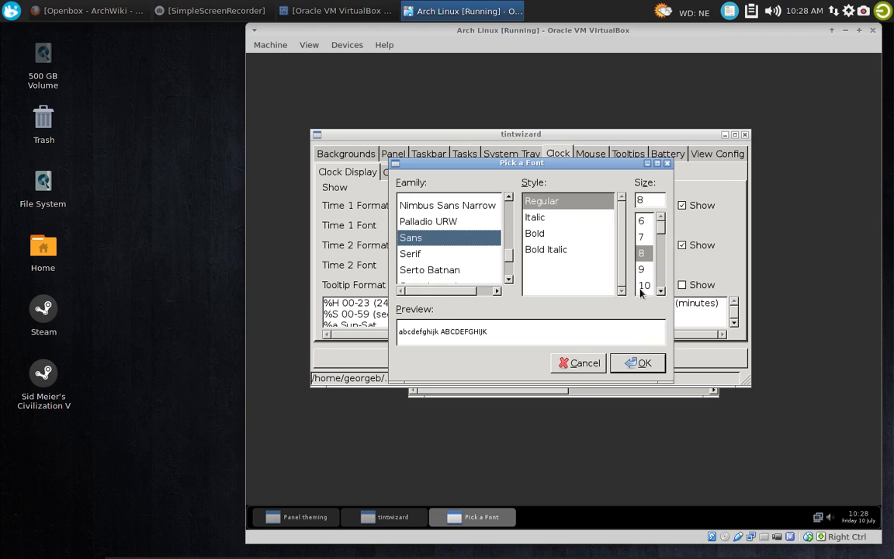
pyautogui.click(543, 234)
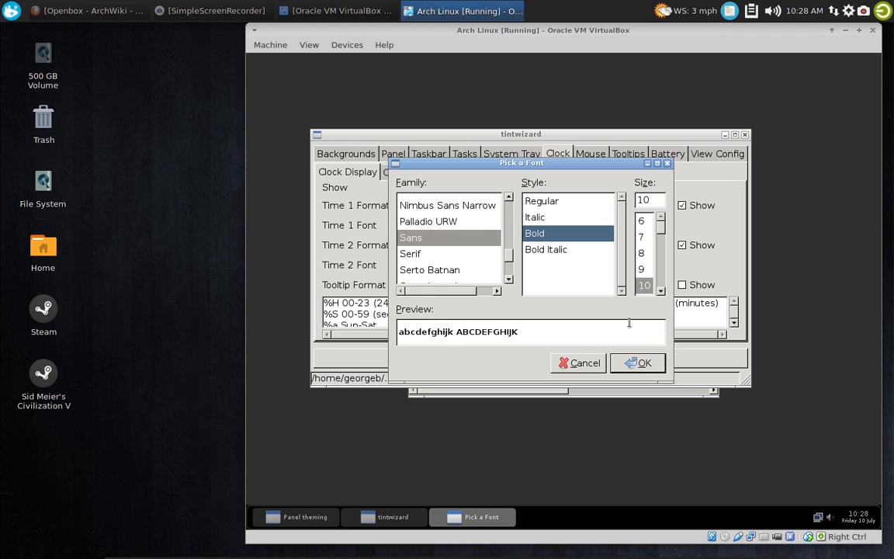
pyautogui.click(637, 362)
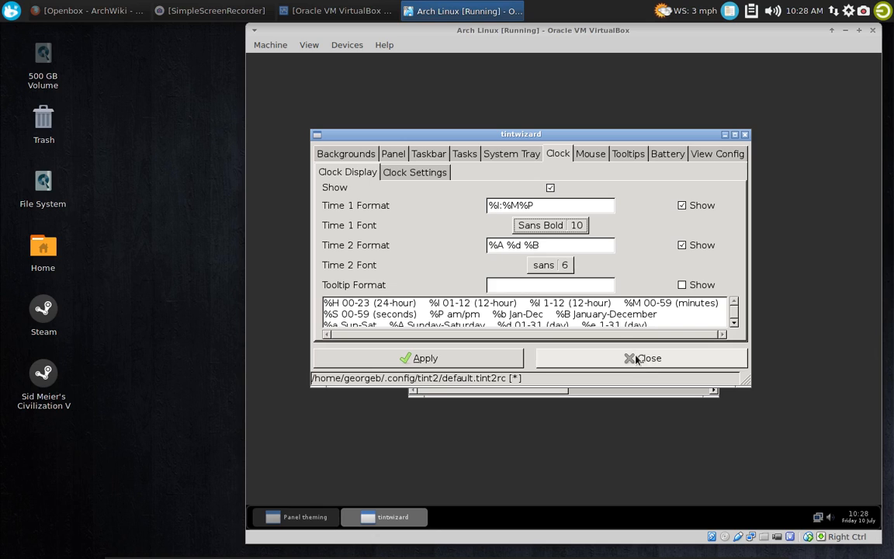
pyautogui.click(574, 264)
pyautogui.click(644, 285)
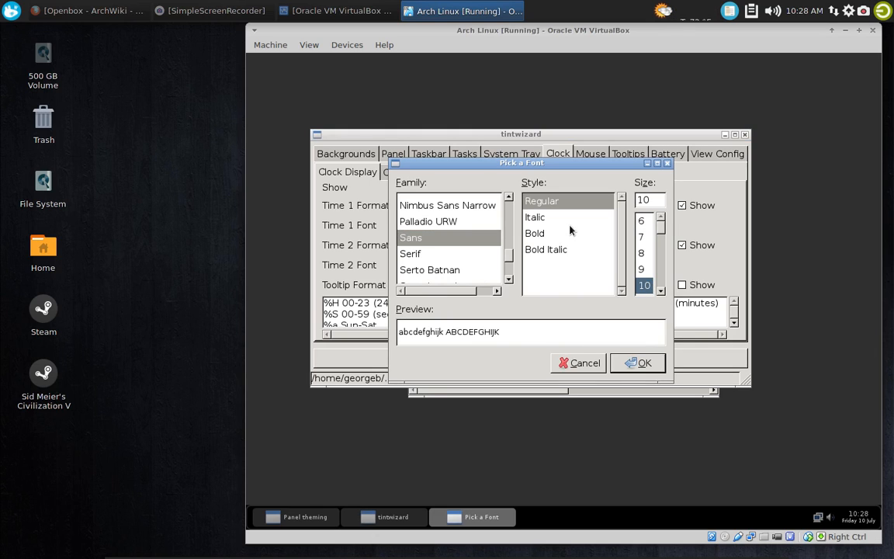
pyautogui.click(547, 233)
pyautogui.click(637, 362)
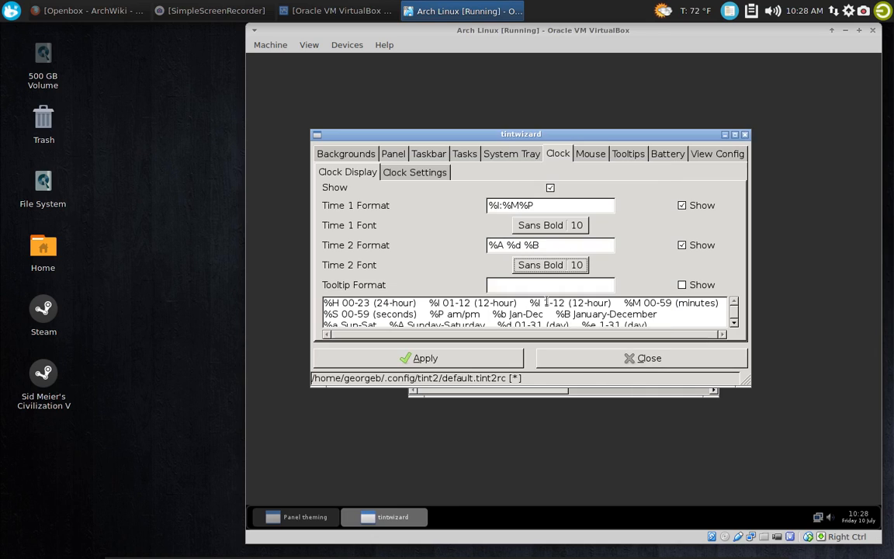
pyautogui.click(453, 356)
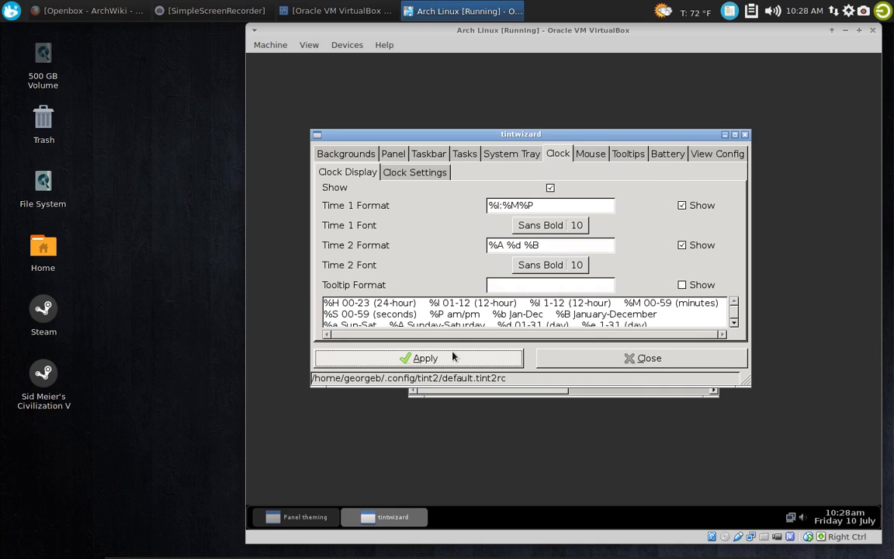
# Check the Mouse and Tooltips settings, save and close tintwizard, and apply the theme in Panel theming
pyautogui.click(590, 153)
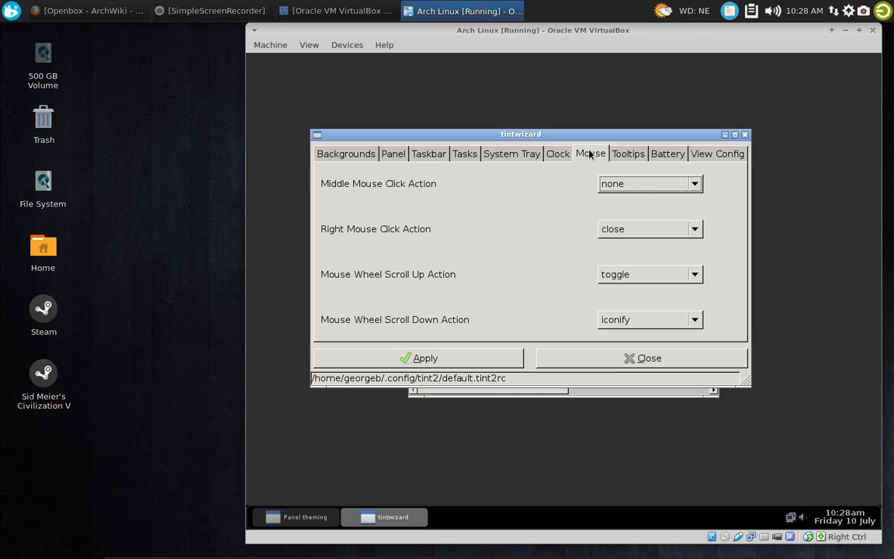
pyautogui.click(625, 155)
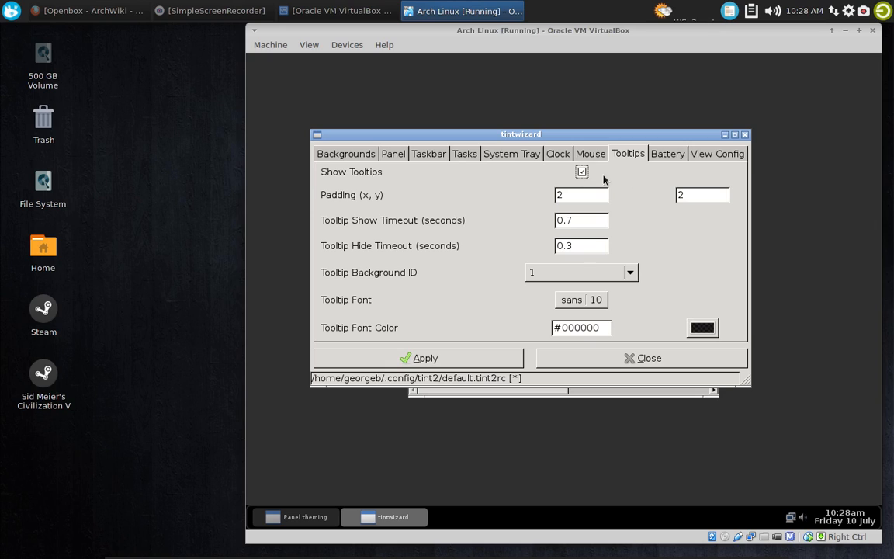
pyautogui.click(502, 362)
pyautogui.click(690, 361)
pyautogui.click(511, 227)
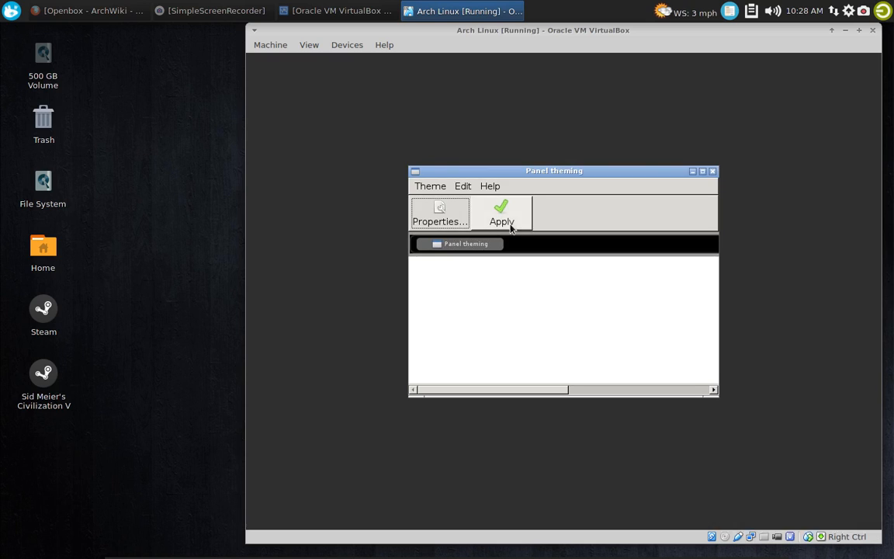
# Close the Panel theming window and launch Firefox from the desktop menu's Network category
pyautogui.click(713, 172)
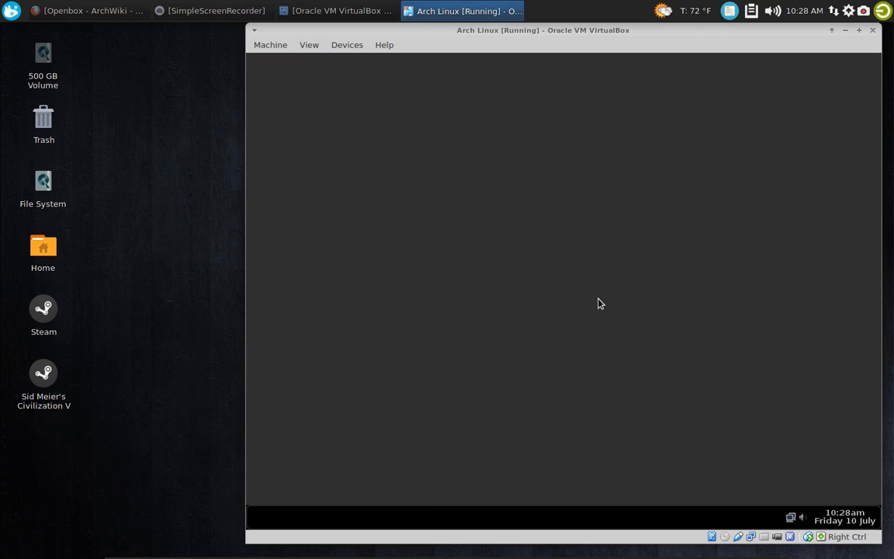
pyautogui.rightClick(368, 142)
pyautogui.moveTo(429, 235)
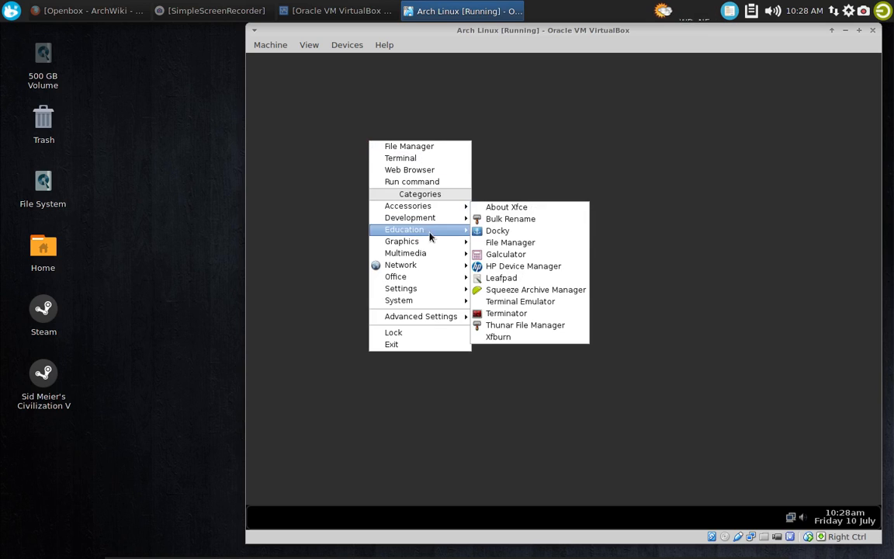
pyautogui.moveTo(429, 265)
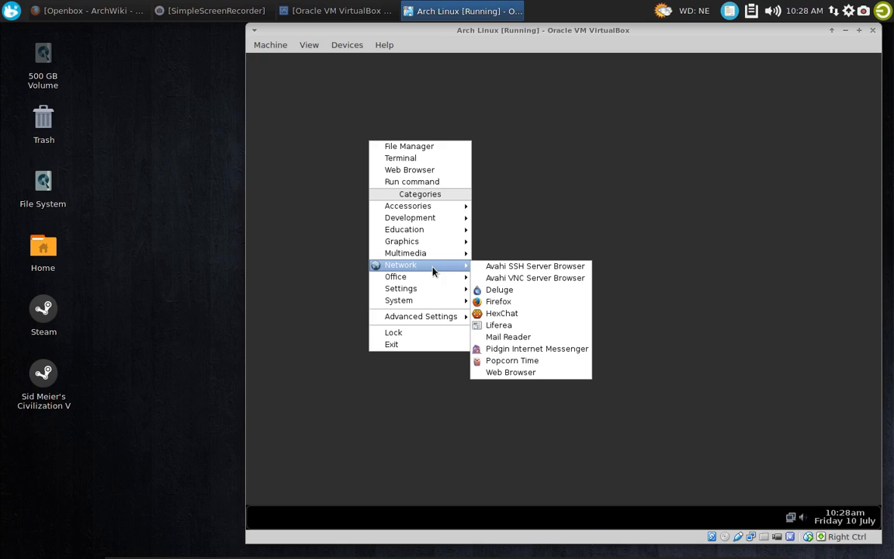
pyautogui.click(520, 302)
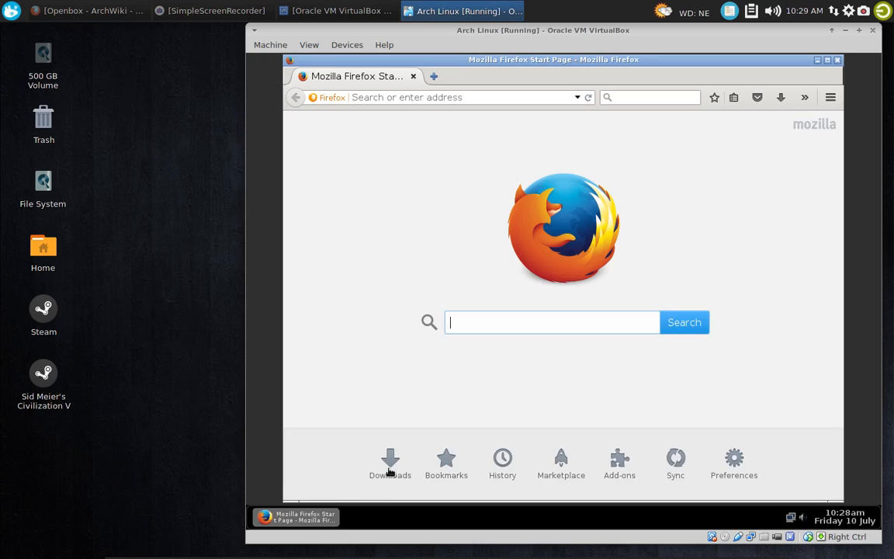
# Maximize the Firefox window, test minimizing and restoring it through the tint2 taskbar, and close it
pyautogui.click(827, 60)
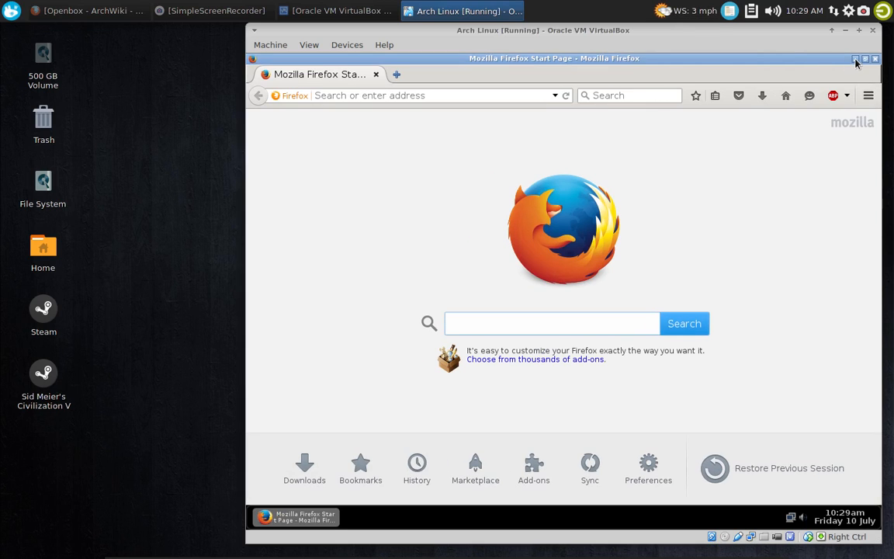
pyautogui.click(856, 60)
pyautogui.click(302, 520)
pyautogui.click(856, 59)
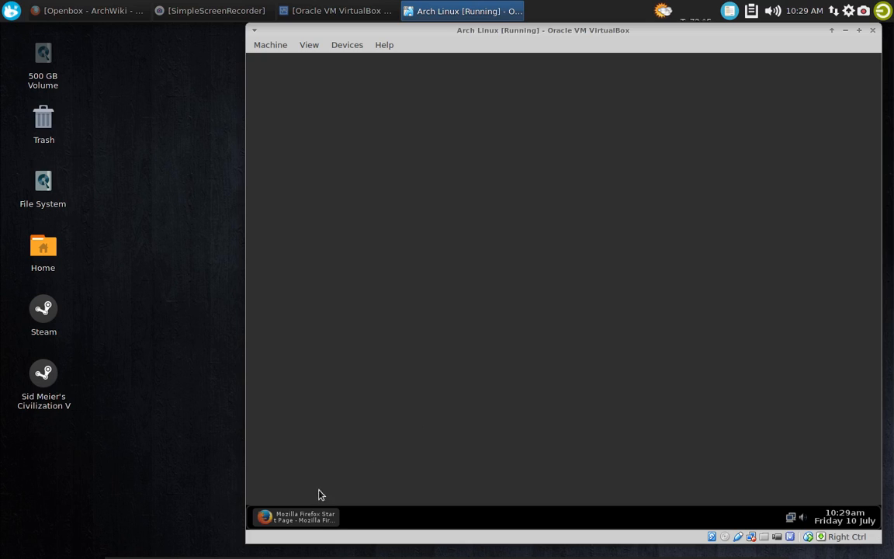
pyautogui.click(310, 518)
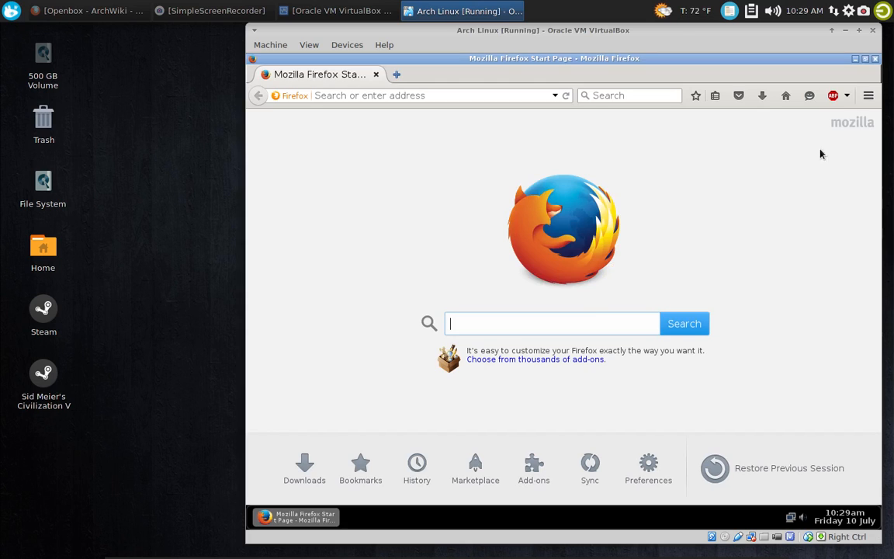
pyautogui.click(875, 59)
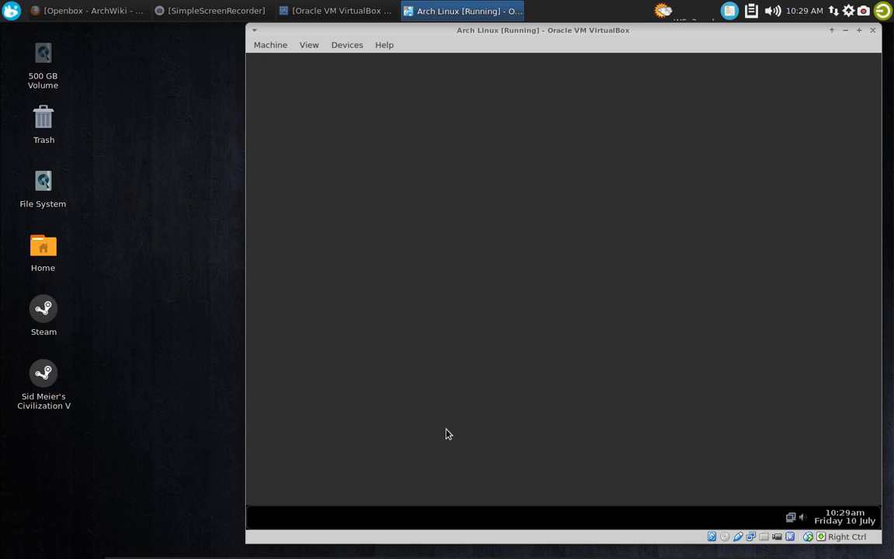
# Launch Thunar File Manager from the desktop menu's System category and open the home folder's .config/openbox directory
pyautogui.rightClick(347, 145)
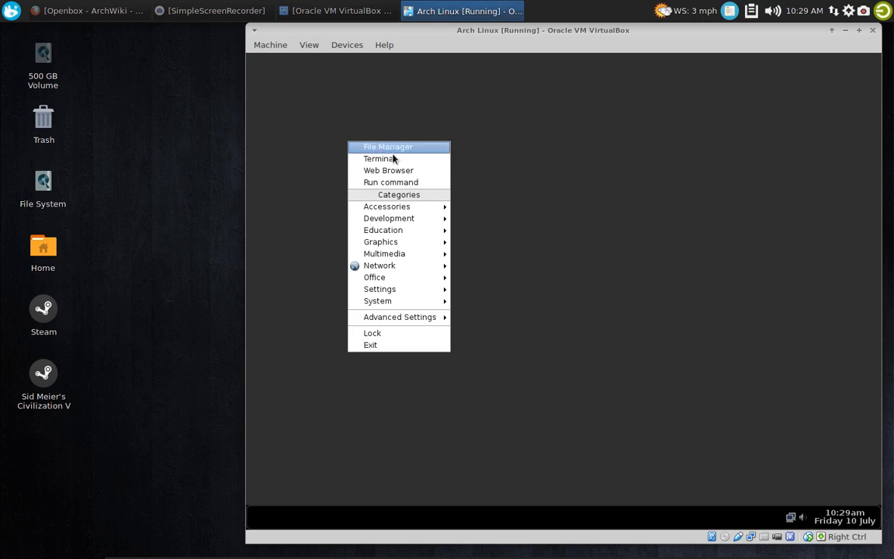
pyautogui.moveTo(401, 302)
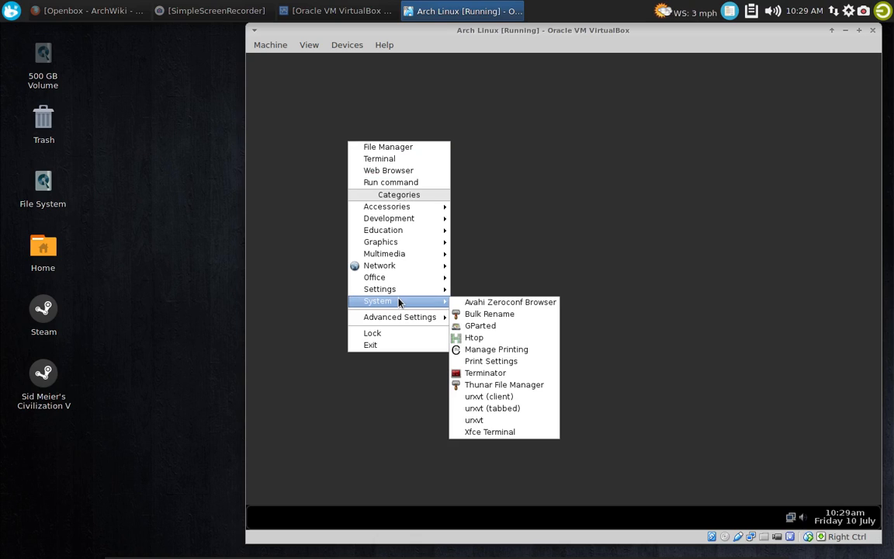
pyautogui.click(502, 388)
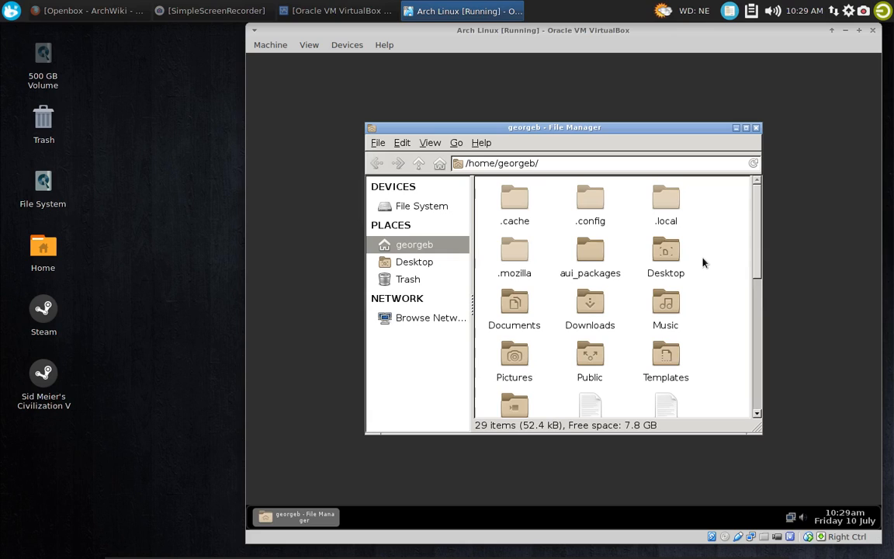
pyautogui.click(595, 196)
pyautogui.doubleClick(595, 196)
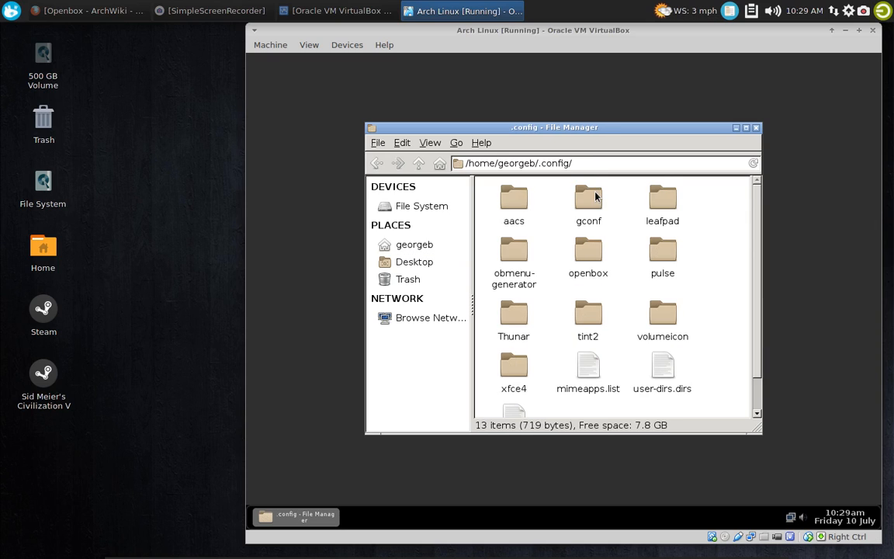
pyautogui.click(587, 249)
pyautogui.doubleClick(588, 254)
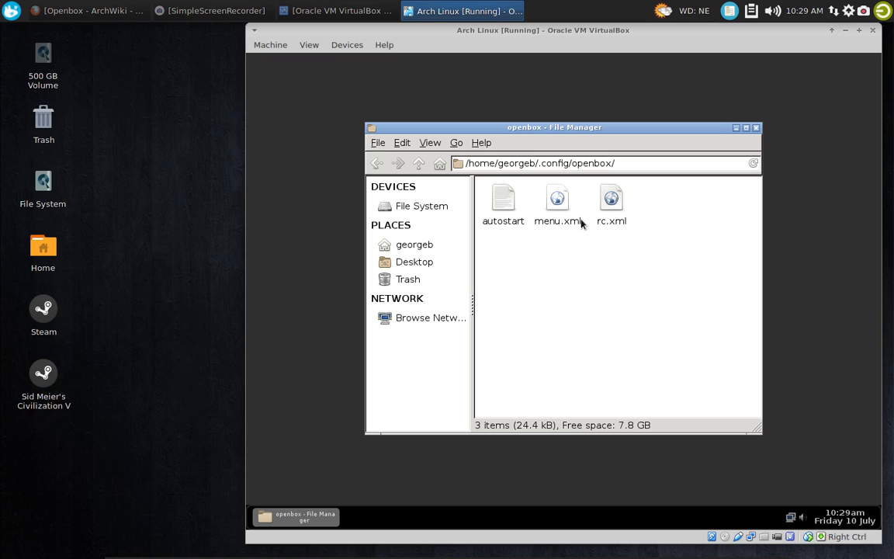
# Look through the Obmenu-Generator options under Advanced Settings in the desktop menu and dismiss the menu
pyautogui.rightClick(331, 154)
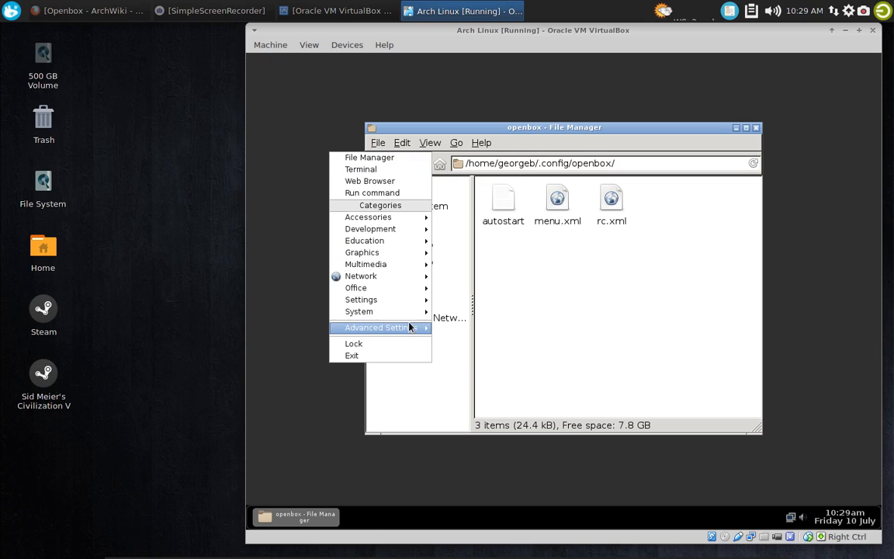
pyautogui.moveTo(409, 326)
pyautogui.moveTo(497, 352)
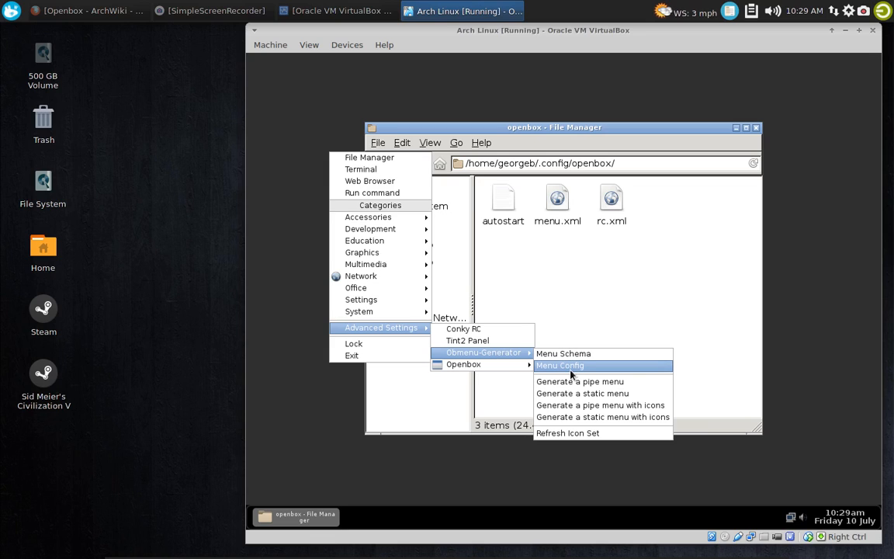
pyautogui.click(548, 282)
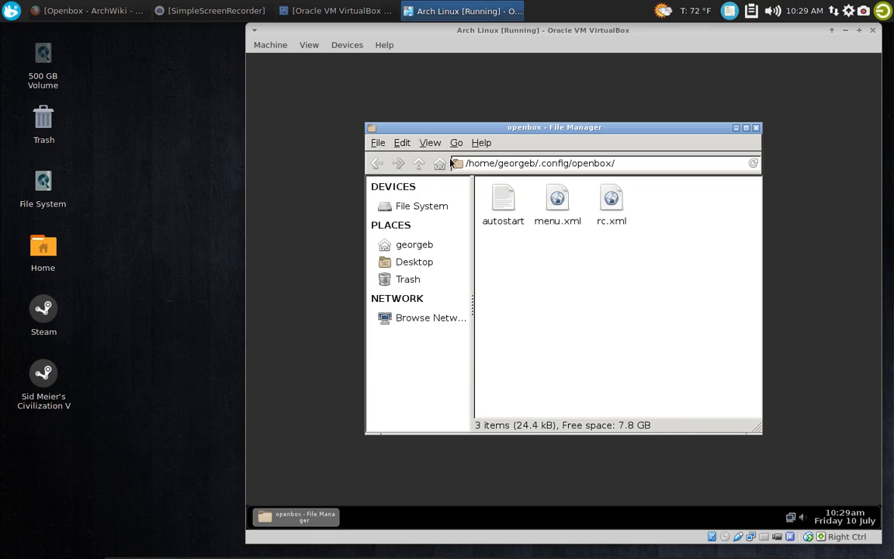
# Go to the .config/obmenu-generator folder and open schema.pl with Leafpad
pyautogui.click(416, 166)
pyautogui.click(416, 166)
pyautogui.click(416, 166)
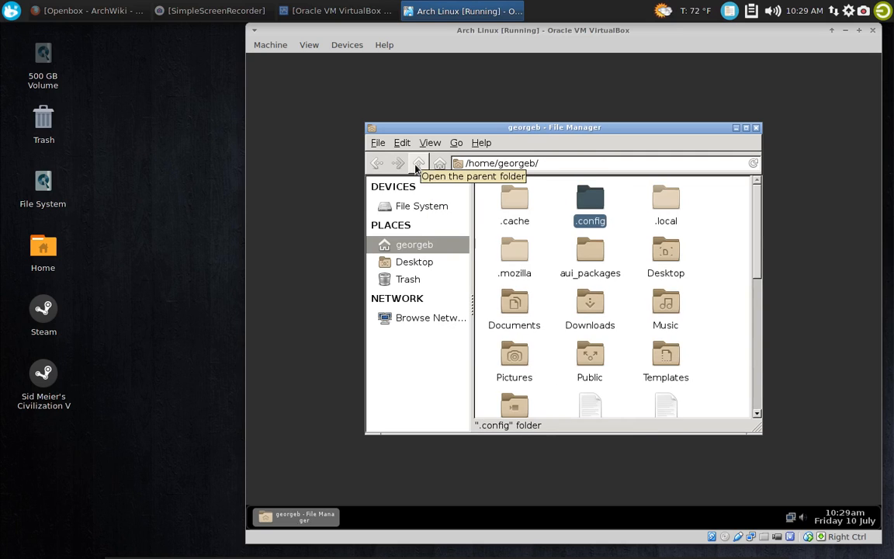
pyautogui.doubleClick(582, 210)
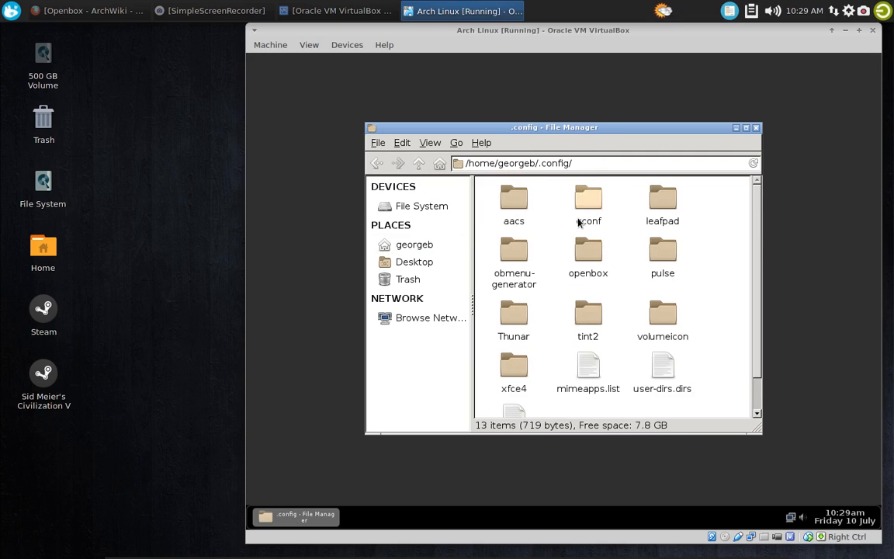
pyautogui.doubleClick(516, 256)
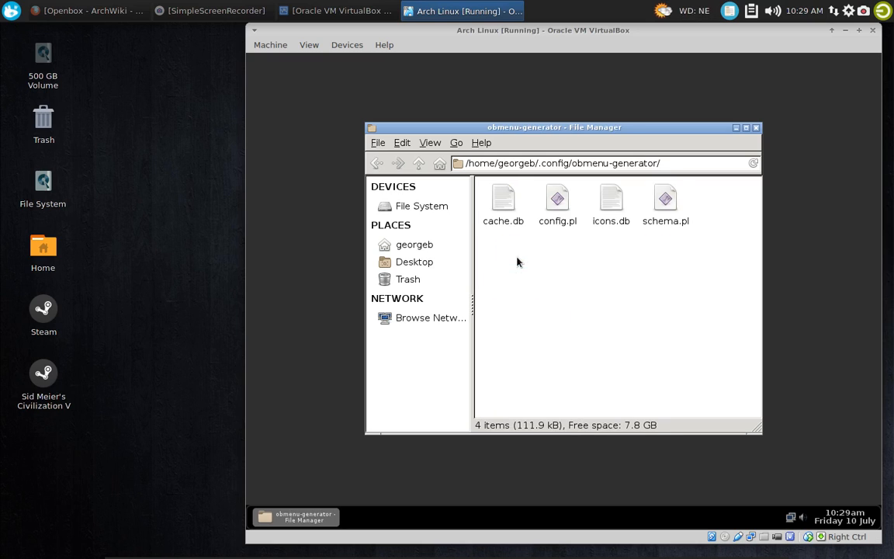
pyautogui.click(662, 204)
pyautogui.rightClick(662, 203)
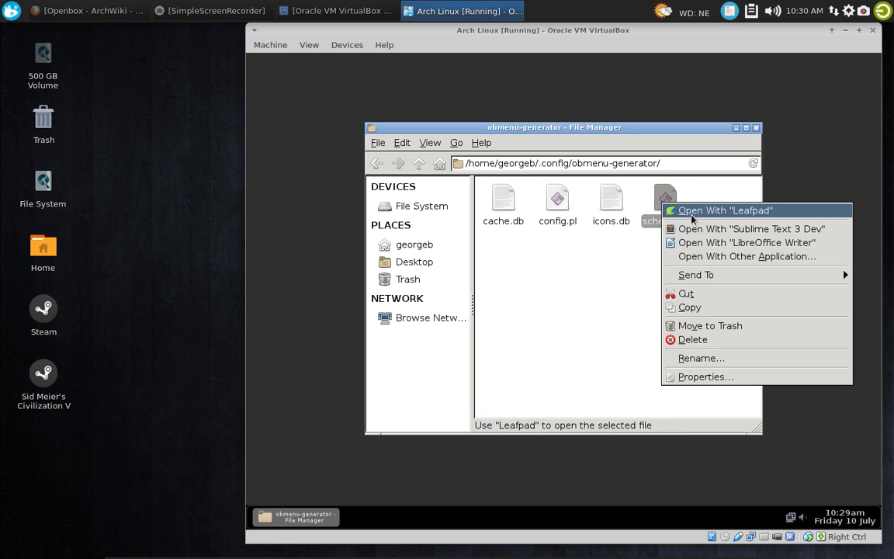
pyautogui.click(683, 207)
# Enlarge the schema.pl window, read through the menu schema to its end, and close the file
pyautogui.moveTo(422, 246); pyautogui.dragTo(486, 91)
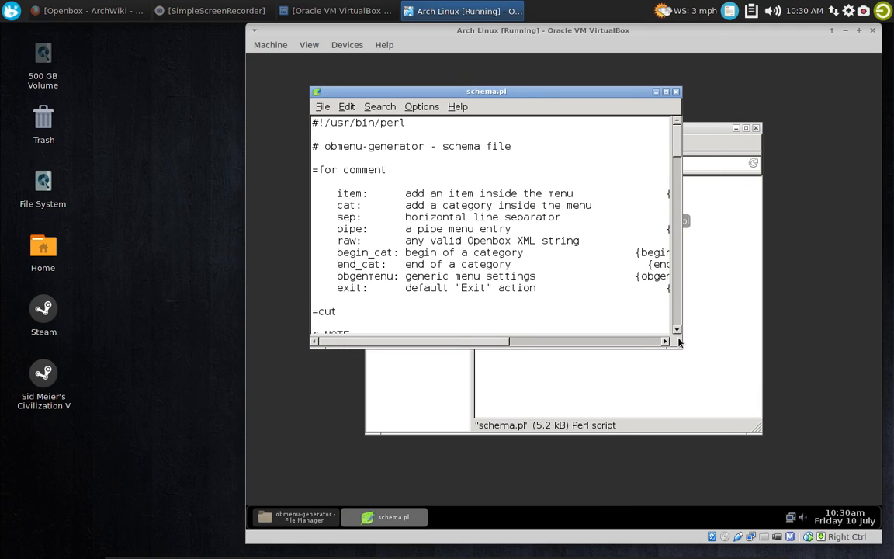
pyautogui.moveTo(673, 341); pyautogui.dragTo(789, 432)
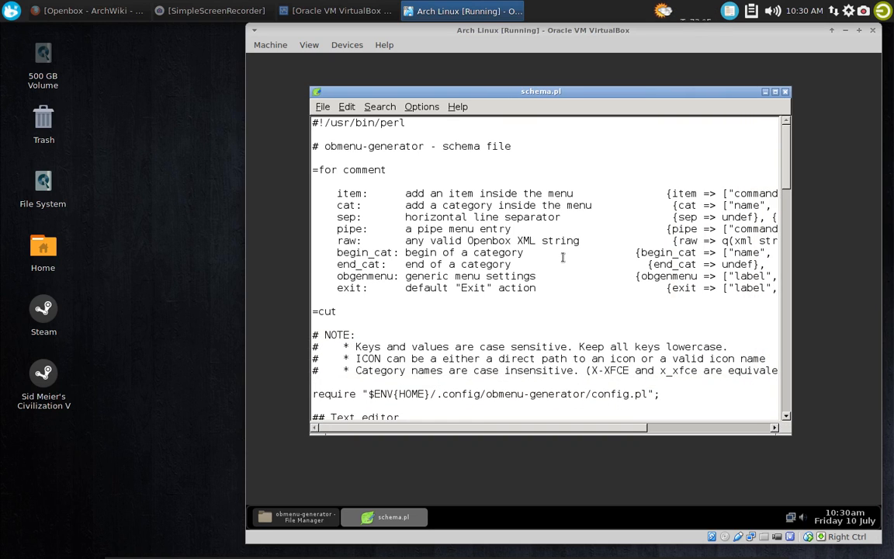
pyautogui.scroll(-4, 564, 256)
pyautogui.scroll(-10, 563, 257)
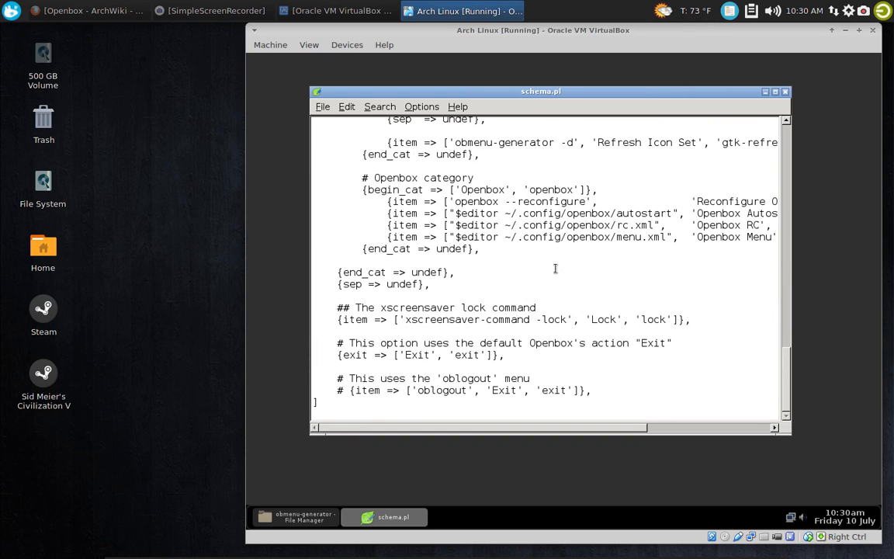
pyautogui.click(784, 92)
# Open config.pl from the obmenu-generator folder with Leafpad and move its window higher on the desktop
pyautogui.click(556, 201)
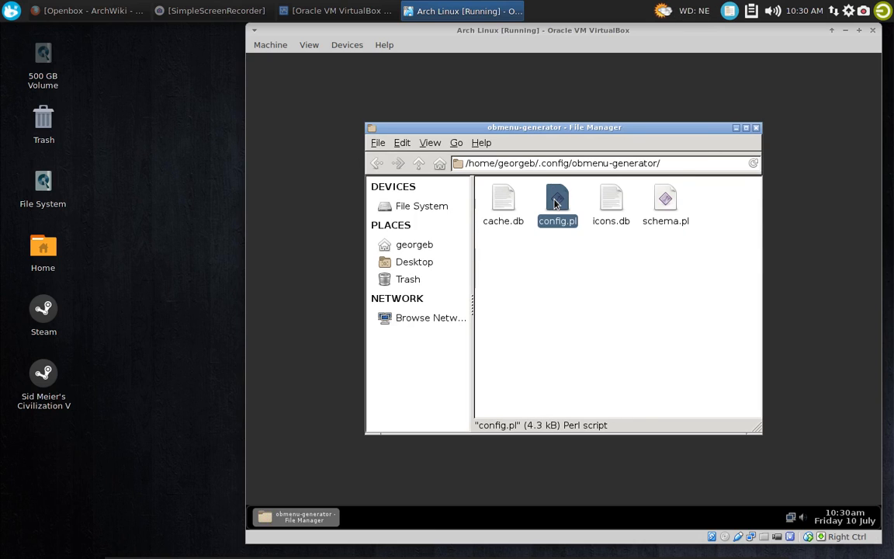
pyautogui.rightClick(558, 200)
pyautogui.click(582, 205)
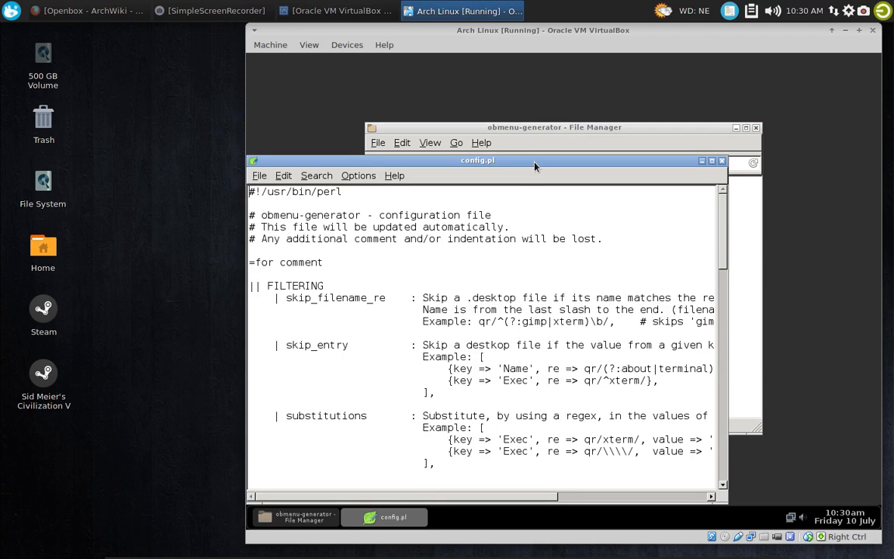
pyautogui.moveTo(532, 165); pyautogui.dragTo(537, 80)
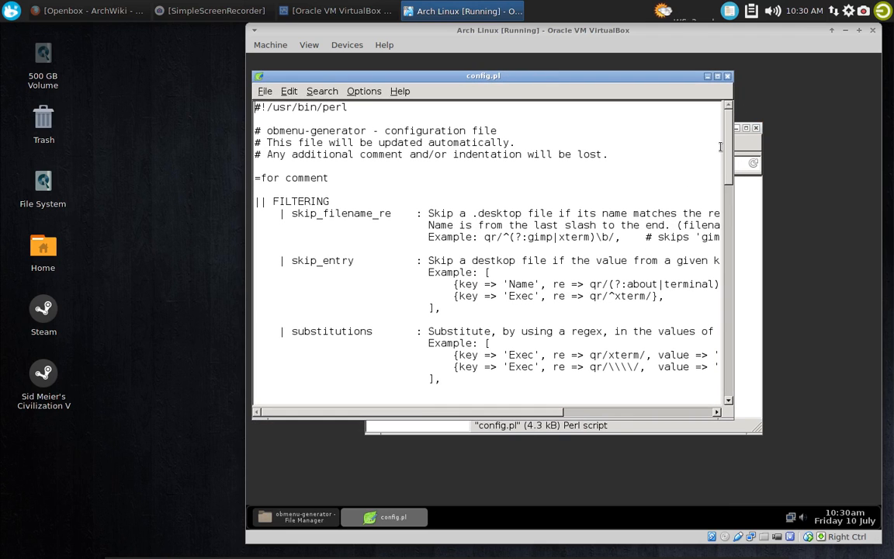
# Set the "terminal" entry at the end of config.pl to "xfce4-terminal"
pyautogui.scroll(-15, 715, 366)
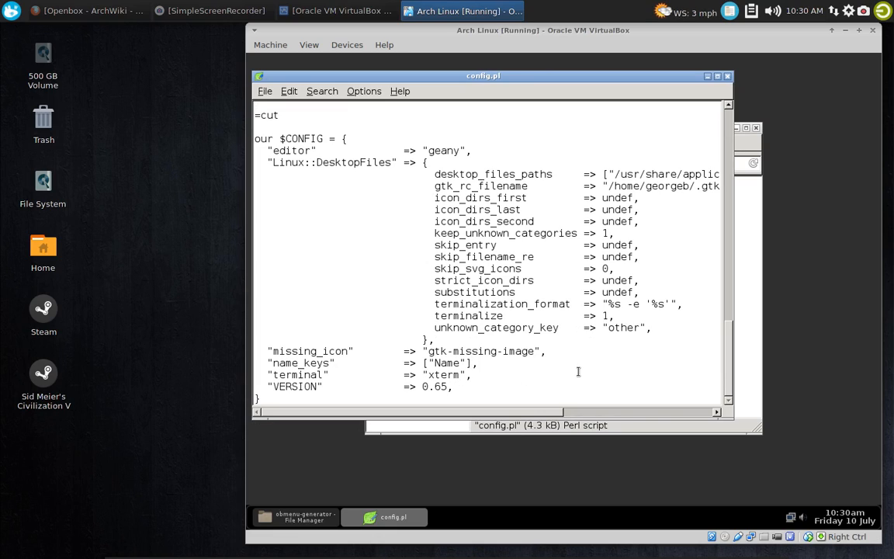
pyautogui.press('BackSpace')
pyautogui.press('BackSpace')
pyautogui.press('BackSpace')
pyautogui.press('BackSpace')
pyautogui.press('BackSpace')
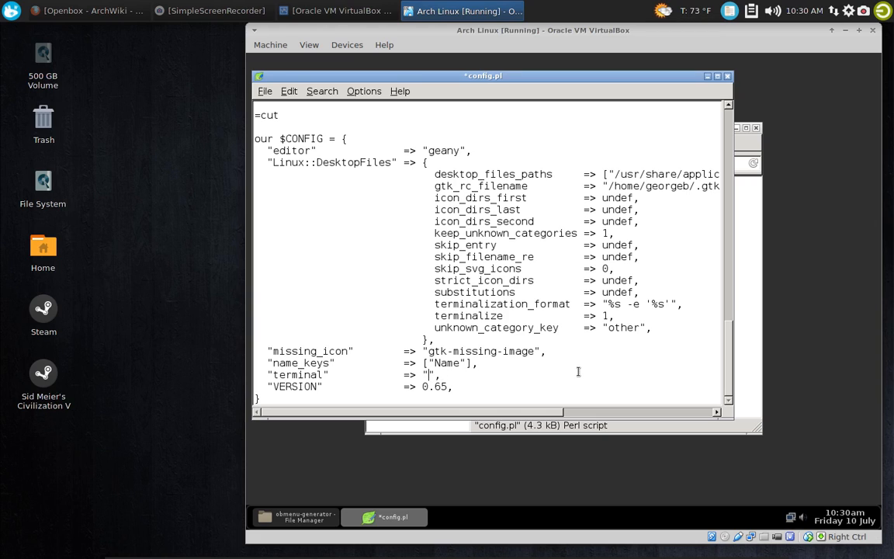
pyautogui.write('xfce4-terminal')
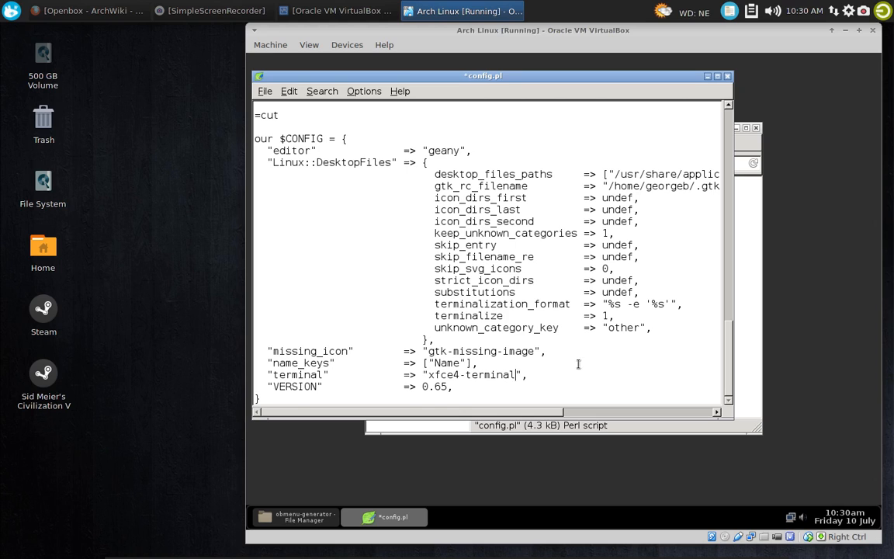
# Set the "editor" entry in the $CONFIG block of config.pl to "leafpad"
pyautogui.scroll(1, 476, 293)
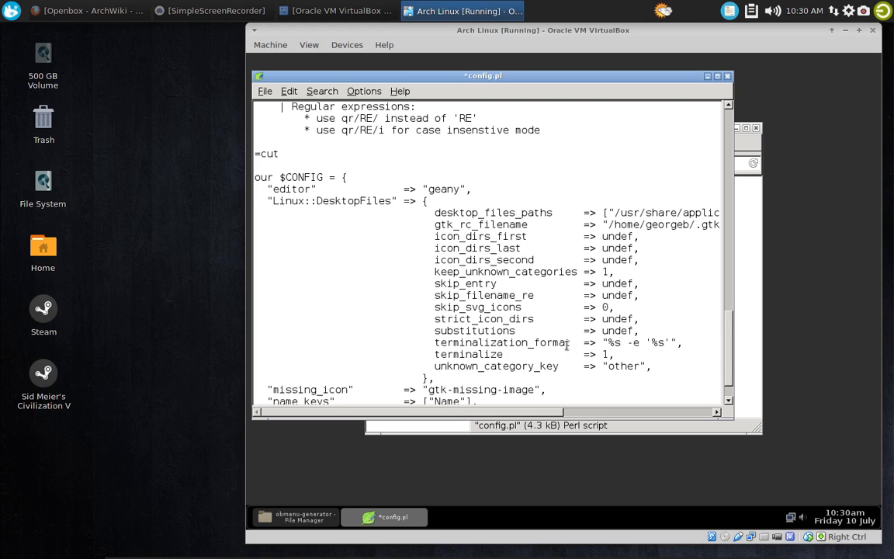
pyautogui.click(461, 188)
pyautogui.press('BackSpace')
pyautogui.press('BackSpace')
pyautogui.press('BackSpace')
pyautogui.write('leafpad')
# Save config.pl, then close both the editor and the file manager
pyautogui.click(264, 91)
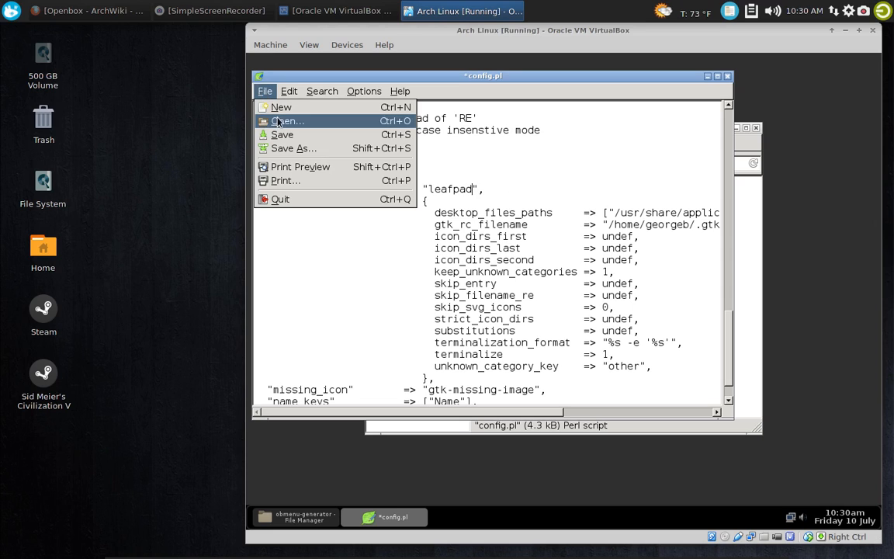
pyautogui.click(284, 134)
pyautogui.click(725, 77)
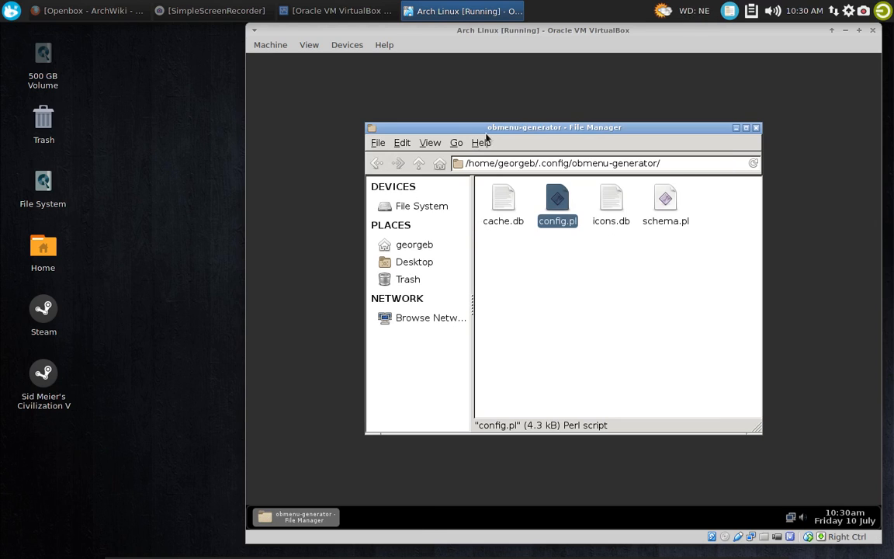
pyautogui.click(757, 128)
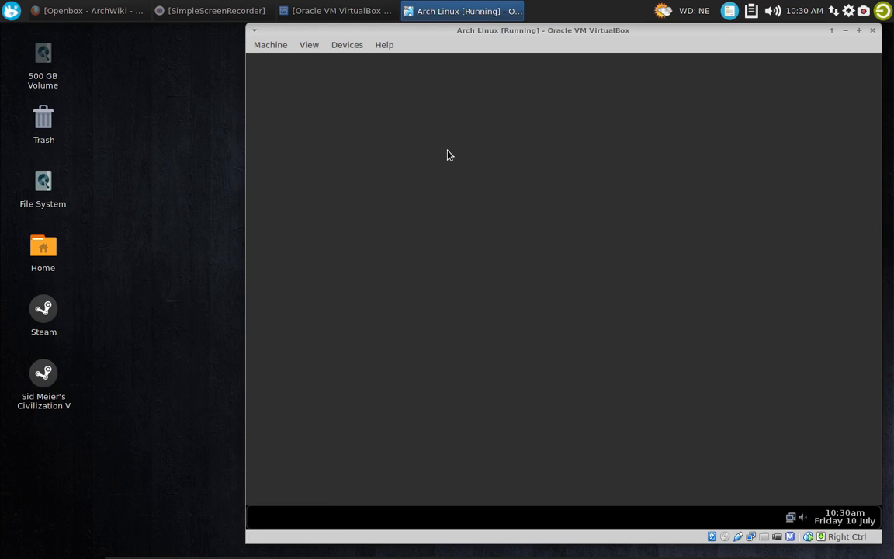
# Open obmenu-generator's Menu Schema file from the desktop menu's Advanced Settings, then move and enlarge its window
pyautogui.rightClick(345, 145)
pyautogui.moveTo(409, 316)
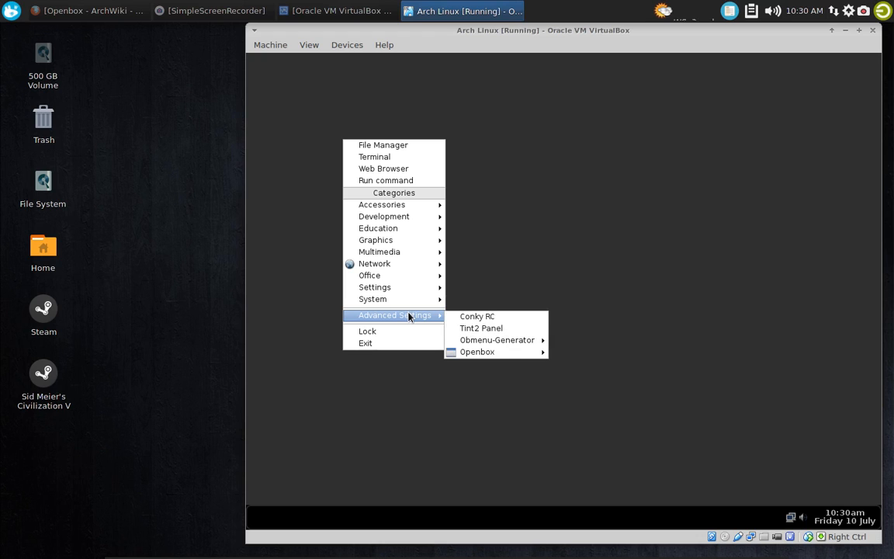
pyautogui.moveTo(505, 341)
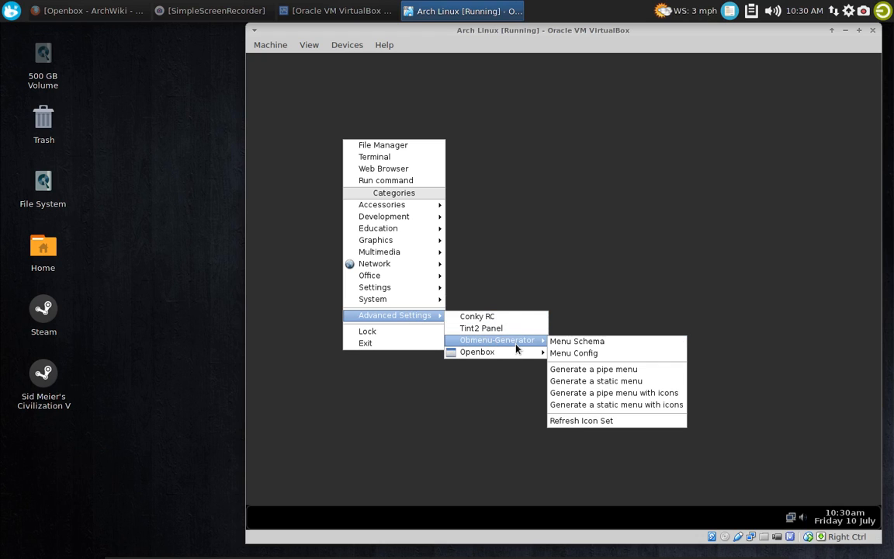
pyautogui.click(582, 341)
pyautogui.moveTo(508, 100); pyautogui.dragTo(497, 73)
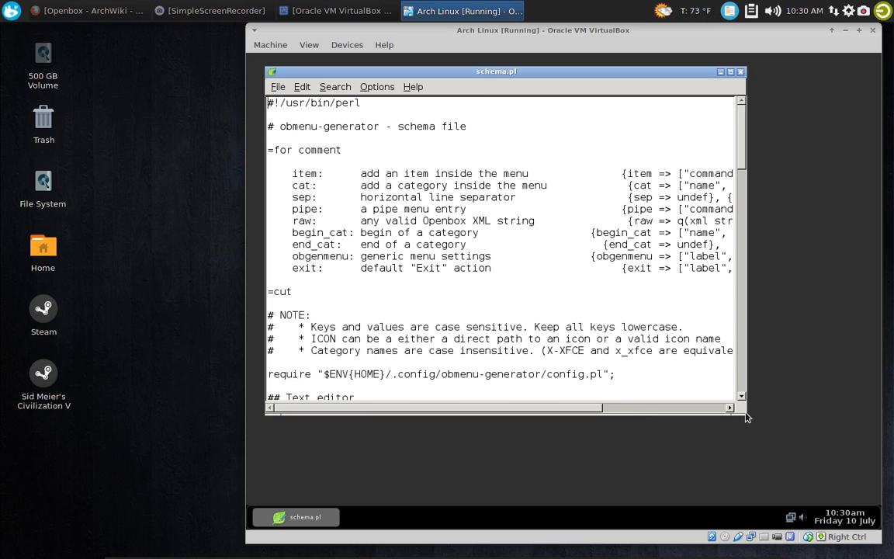
pyautogui.moveTo(745, 418); pyautogui.dragTo(842, 479)
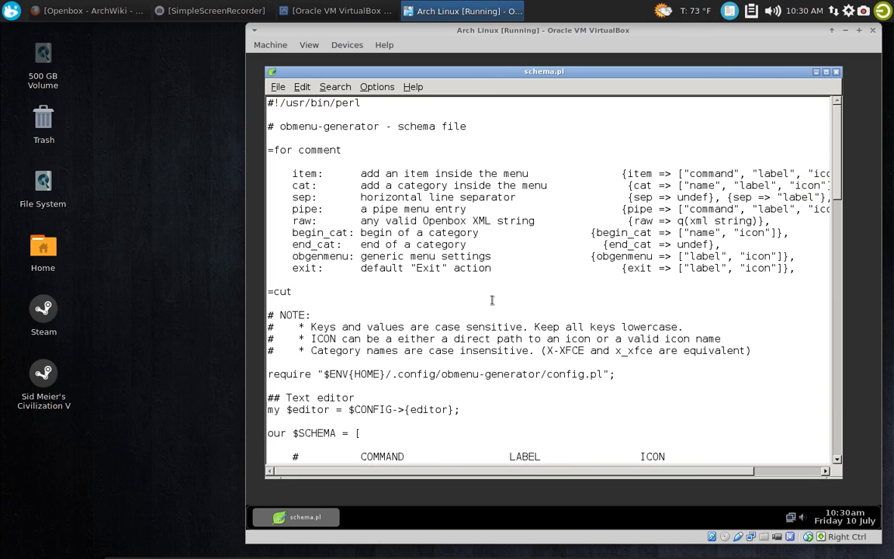
# Examine the item and category entries in schema.pl's $SCHEMA block and compare them with the desktop menu
pyautogui.scroll(-3, 566, 208)
pyautogui.scroll(3, 568, 210)
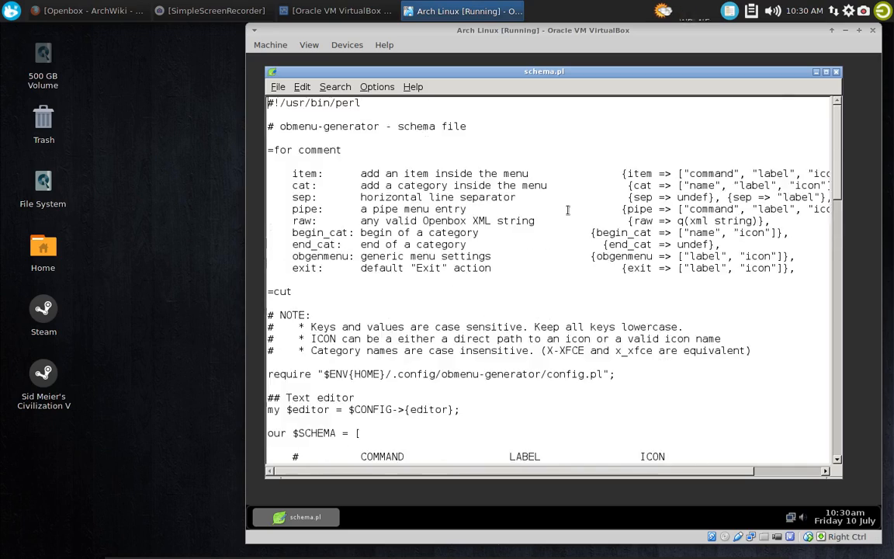
pyautogui.scroll(-12, 567, 209)
pyautogui.scroll(9, 565, 208)
pyautogui.scroll(-4, 566, 208)
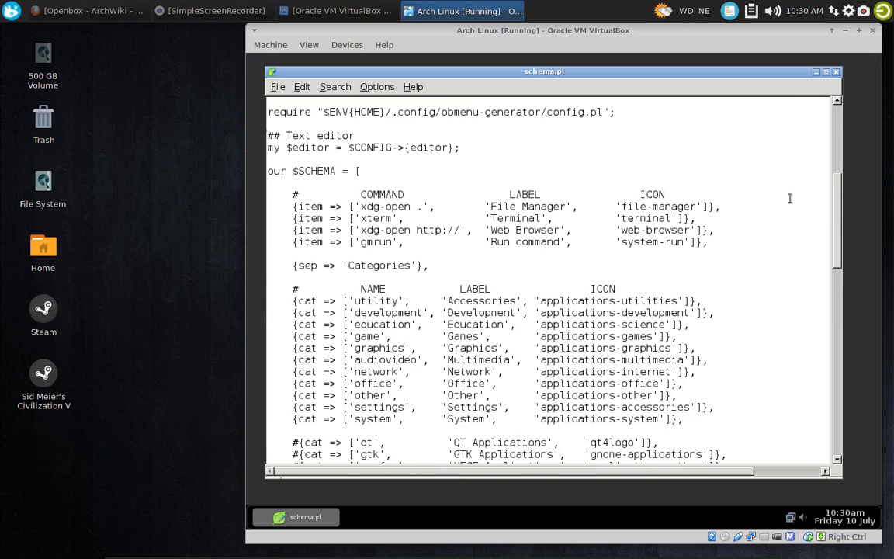
pyautogui.rightClick(851, 190)
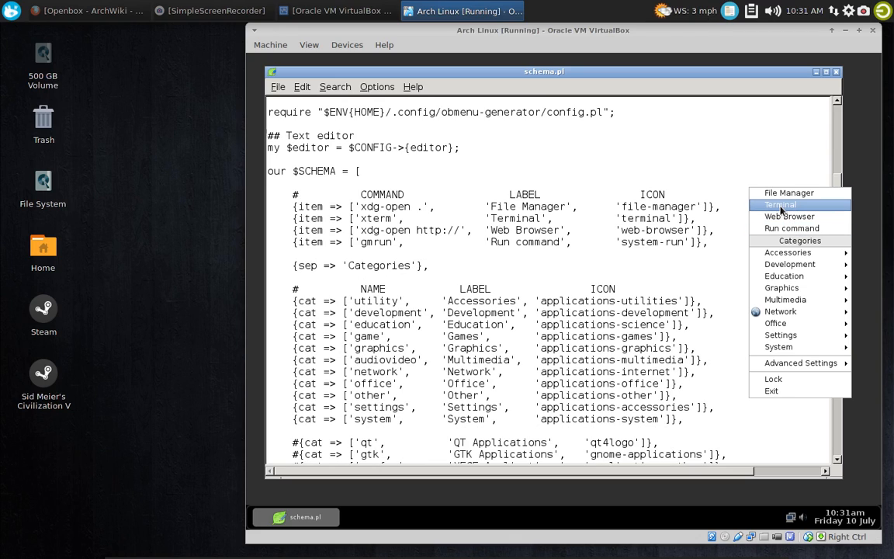
pyautogui.click(729, 166)
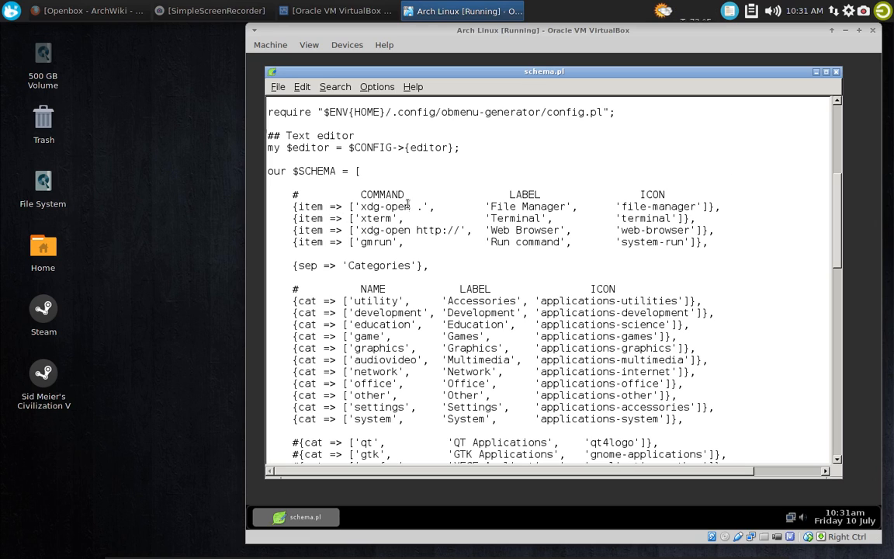
# Set the File Manager item's command in schema.pl to 'thunar', realigning its label and icon with the columns
pyautogui.moveTo(360, 206); pyautogui.dragTo(426, 206)
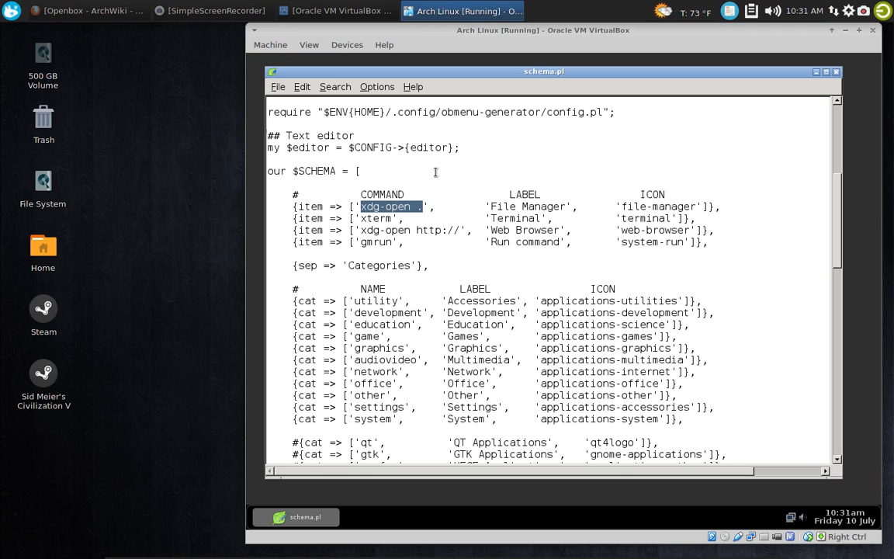
pyautogui.press('Delete')
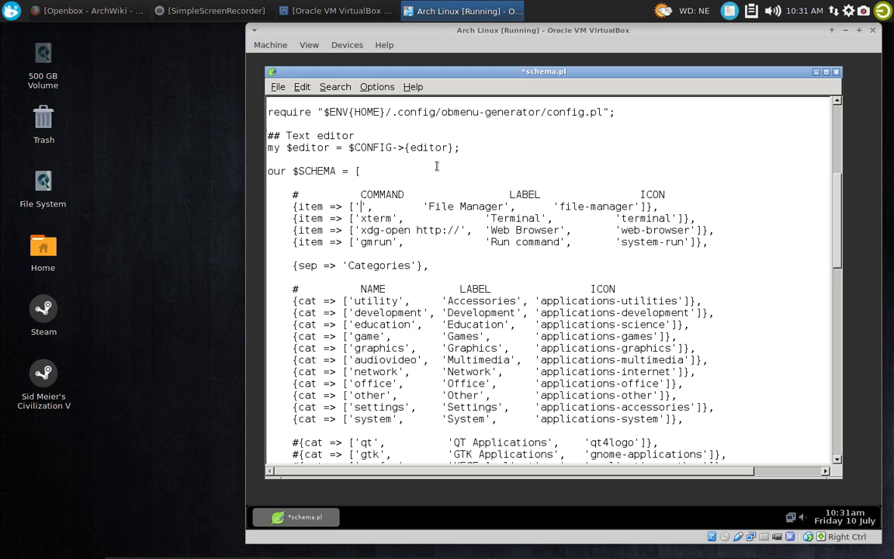
pyautogui.write("thunar',")
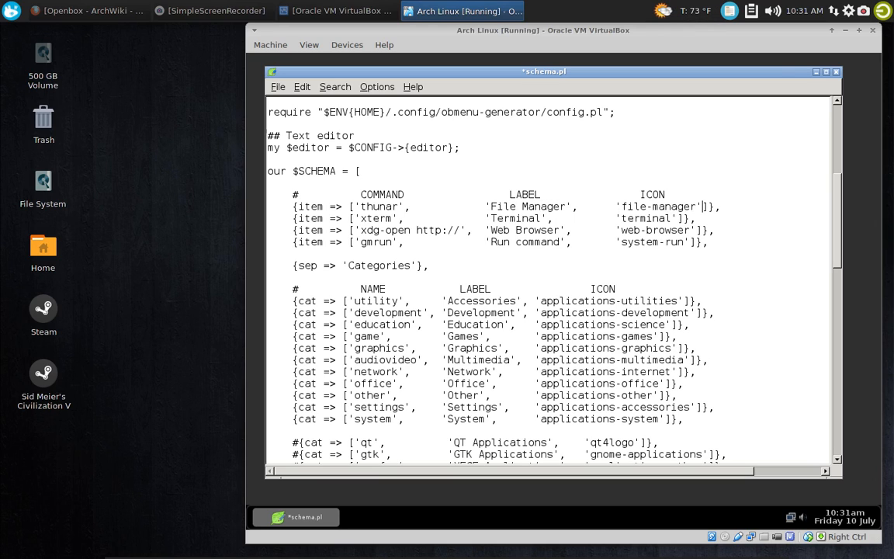
# Set the File Manager item's icon name to 'thunar'
pyautogui.press('BackSpace')
pyautogui.press('BackSpace')
pyautogui.press('BackSpace')
pyautogui.press('BackSpace')
pyautogui.press('BackSpace')
pyautogui.press('BackSpace')
pyautogui.press('BackSpace')
pyautogui.press('BackSpace')
pyautogui.press('BackSpace')
pyautogui.press('BackSpace')
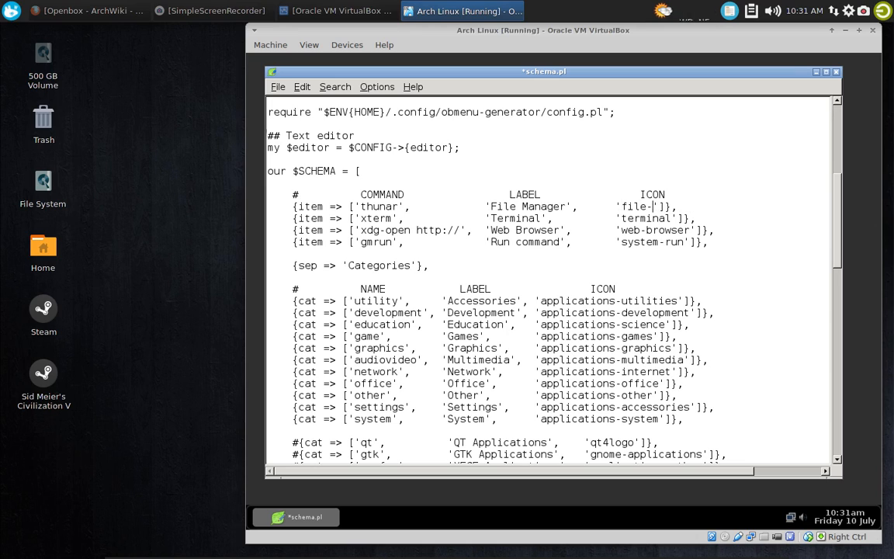
pyautogui.press('BackSpace')
pyautogui.press('BackSpace')
pyautogui.write('thuna')
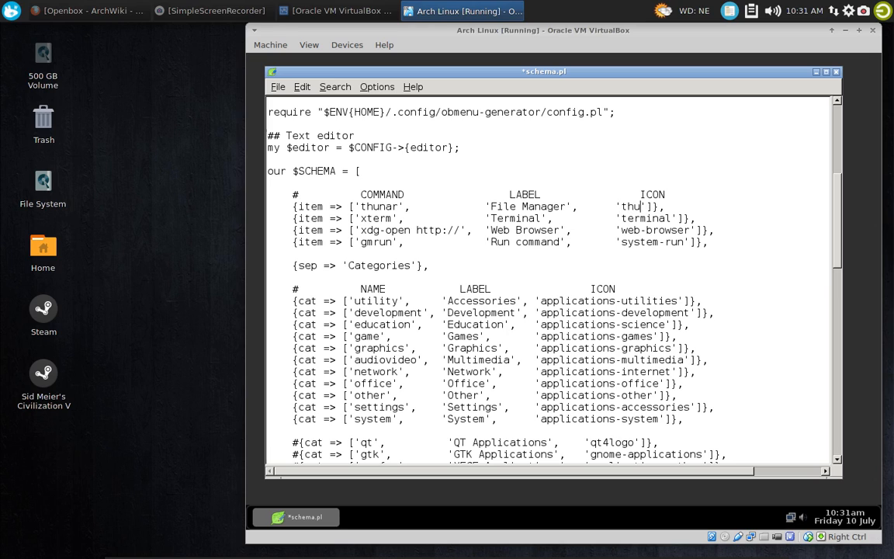
pyautogui.write('r')
# Set the Terminal item's command to 'xfce4-terminal'
pyautogui.click(653, 218)
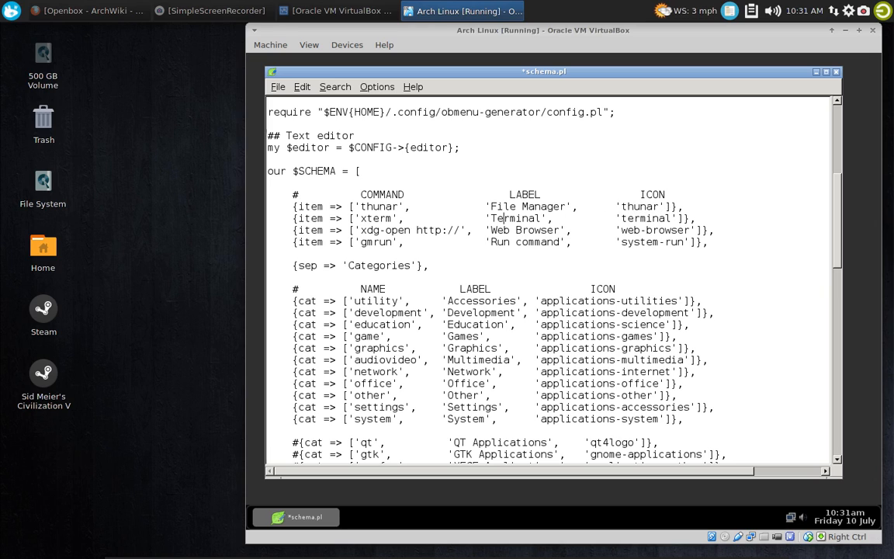
pyautogui.press('BackSpace')
pyautogui.press('BackSpace')
pyautogui.press('BackSpace')
pyautogui.press('BackSpace')
pyautogui.press('BackSpace')
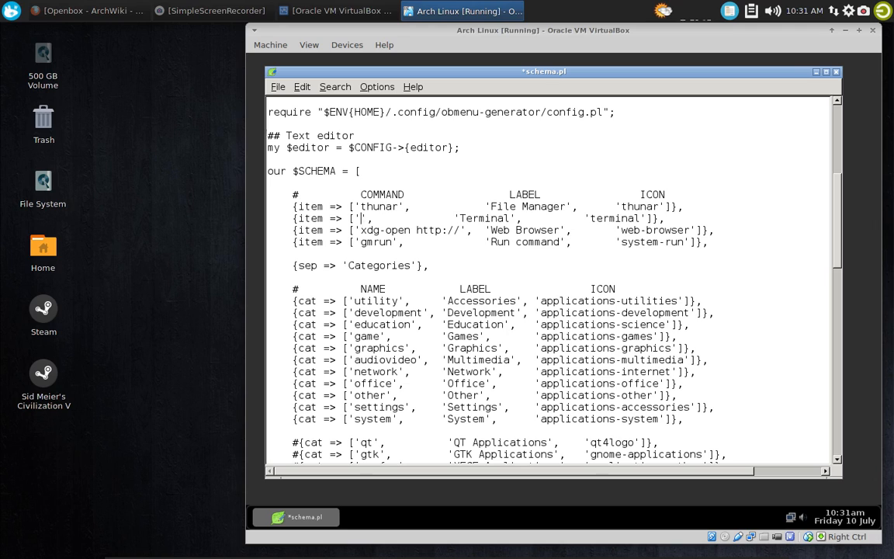
pyautogui.write('xfce4-')
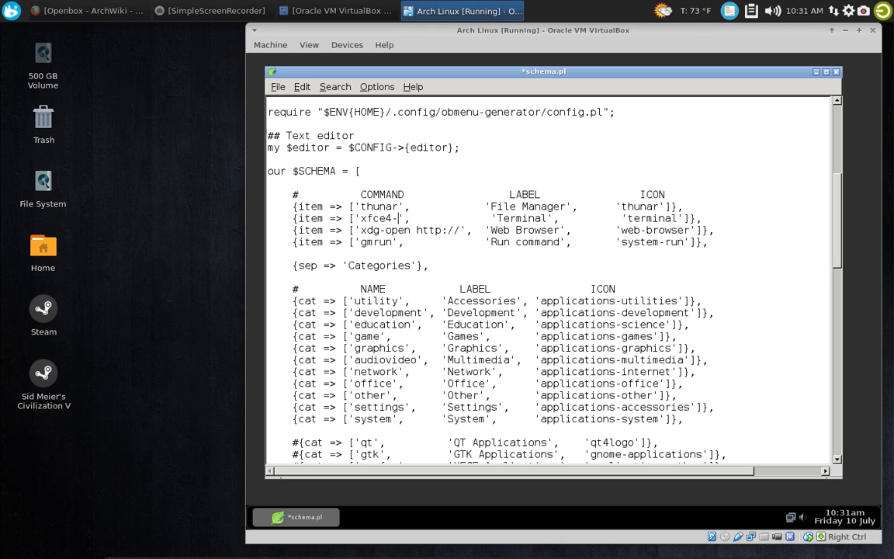
pyautogui.write('terminal')
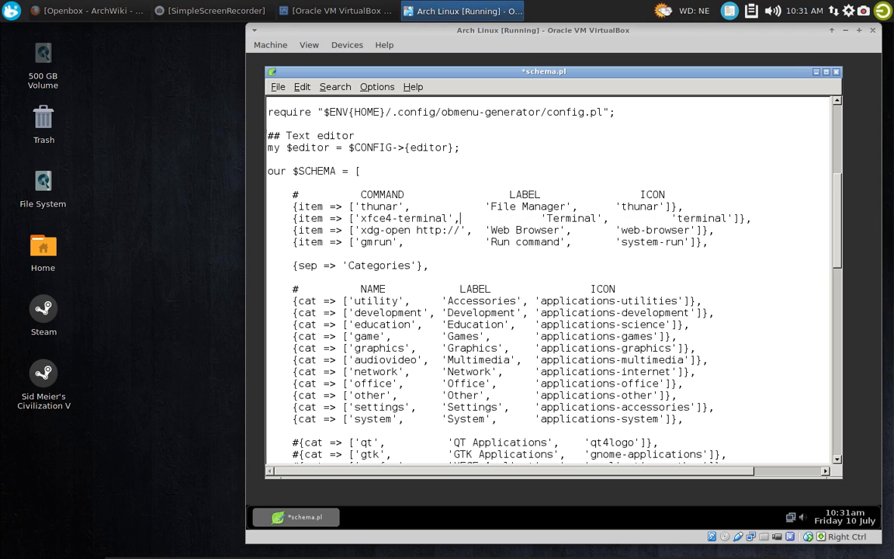
# Remove the extra spaces in the Terminal line so its label and icon align with the columns above
pyautogui.press('Right')
pyautogui.press('Right')
pyautogui.press('Right')
pyautogui.press('Right')
pyautogui.press('Right')
pyautogui.press('Right')
pyautogui.press('BackSpace')
pyautogui.press('BackSpace')
pyautogui.press('BackSpace')
pyautogui.press('BackSpace')
pyautogui.press('BackSpace')
pyautogui.press('BackSpace')
pyautogui.press('BackSpace')
pyautogui.press('BackSpace')
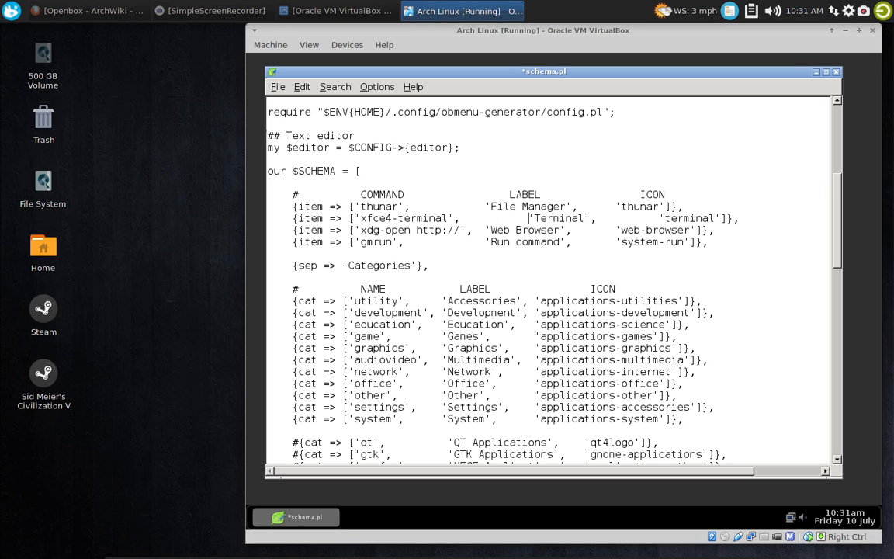
pyautogui.press('BackSpace')
pyautogui.press('Right')
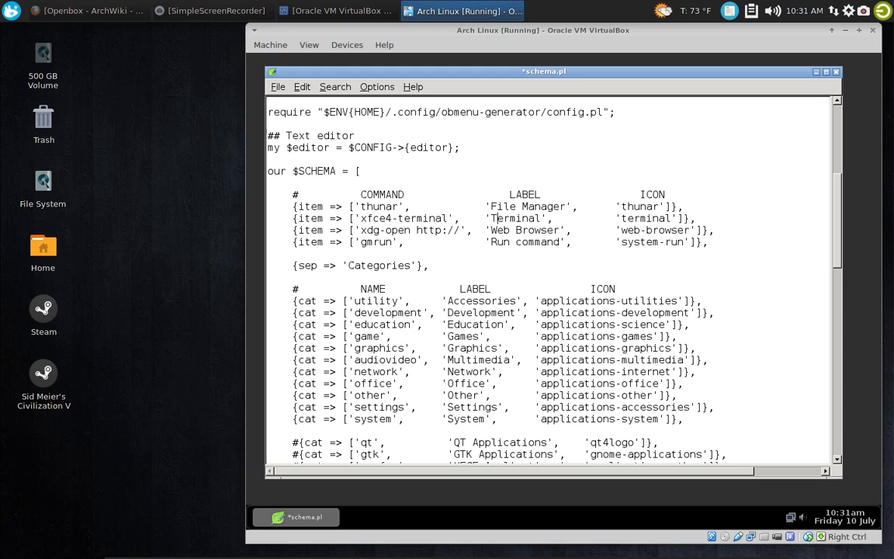
# Set the Terminal item's icon name to 'xfce4-terminal'
pyautogui.press('Right')
pyautogui.press('Right')
pyautogui.press('Right')
pyautogui.press('Right')
pyautogui.press('Right')
pyautogui.press('Right')
pyautogui.press('Right')
pyautogui.press('Right')
pyautogui.press('Right')
pyautogui.press('Right')
pyautogui.press('Right')
pyautogui.press('Right')
pyautogui.press('Right')
pyautogui.press('Right')
pyautogui.press('Right')
pyautogui.press('Right')
pyautogui.press('BackSpace')
pyautogui.press('BackSpace')
pyautogui.press('BackSpace')
pyautogui.press('BackSpace')
pyautogui.press('BackSpace')
pyautogui.press('BackSpace')
pyautogui.press('BackSpace')
pyautogui.press('BackSpace')
pyautogui.write('xfce4')
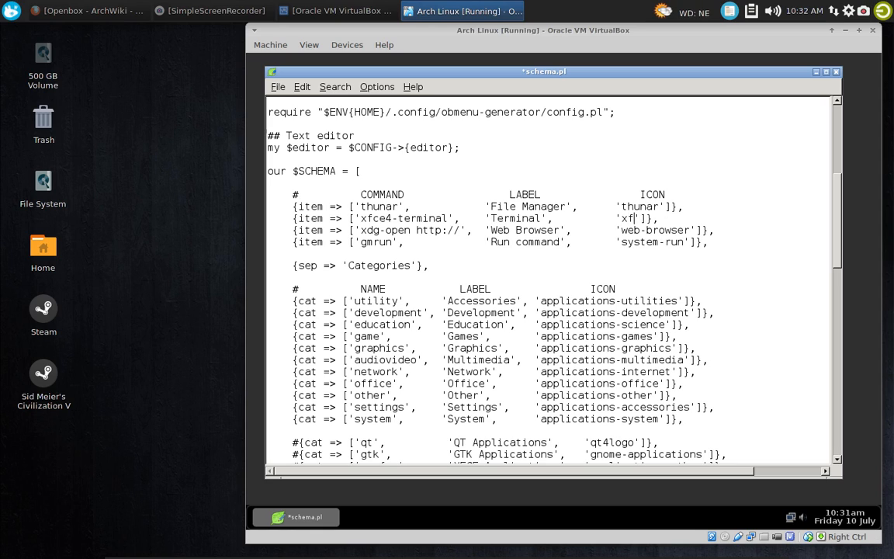
pyautogui.write('-')
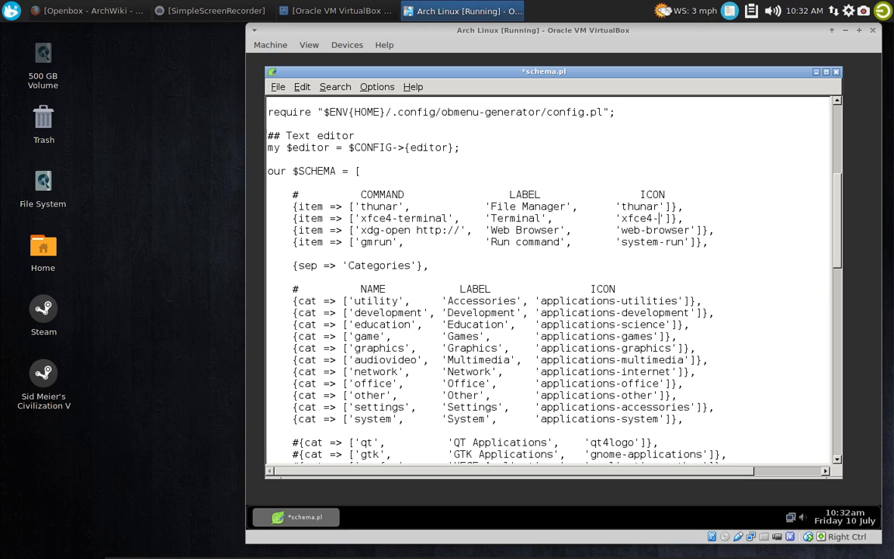
pyautogui.write('terminal')
# Set the Web Browser item's command to 'firefox', keeping its label and icon aligned with the columns
pyautogui.press('Left')
pyautogui.press('Left')
pyautogui.press('Left')
pyautogui.press('Left')
pyautogui.press('Left')
pyautogui.press('Left')
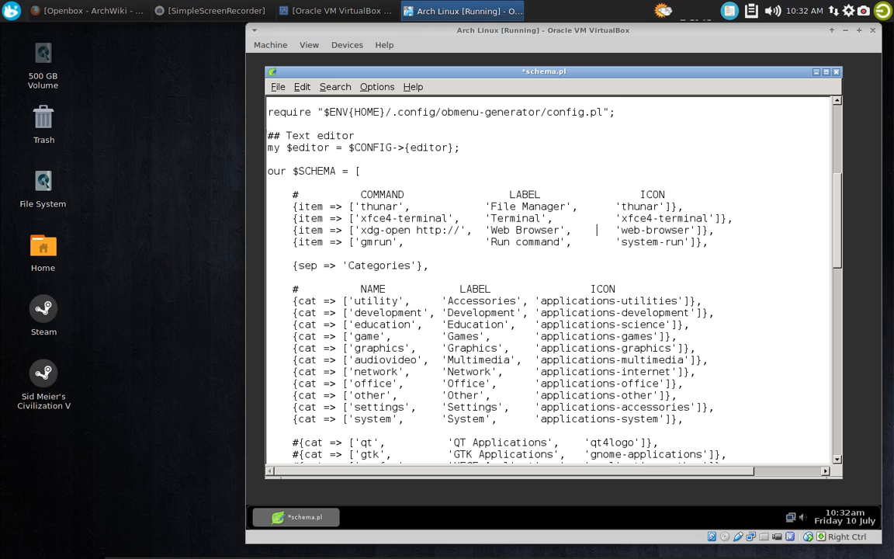
pyautogui.click(518, 230)
pyautogui.press('BackSpace')
pyautogui.press('BackSpace')
pyautogui.press('BackSpace')
pyautogui.press('BackSpace')
pyautogui.press('BackSpace')
pyautogui.press('BackSpace')
pyautogui.press('BackSpace')
pyautogui.press('BackSpace')
pyautogui.press('BackSpace')
pyautogui.press('BackSpace')
pyautogui.press('BackSpace')
pyautogui.press('BackSpace')
pyautogui.press('BackSpace')
pyautogui.press('BackSpace')
pyautogui.press('BackSpace')
pyautogui.press('BackSpace')
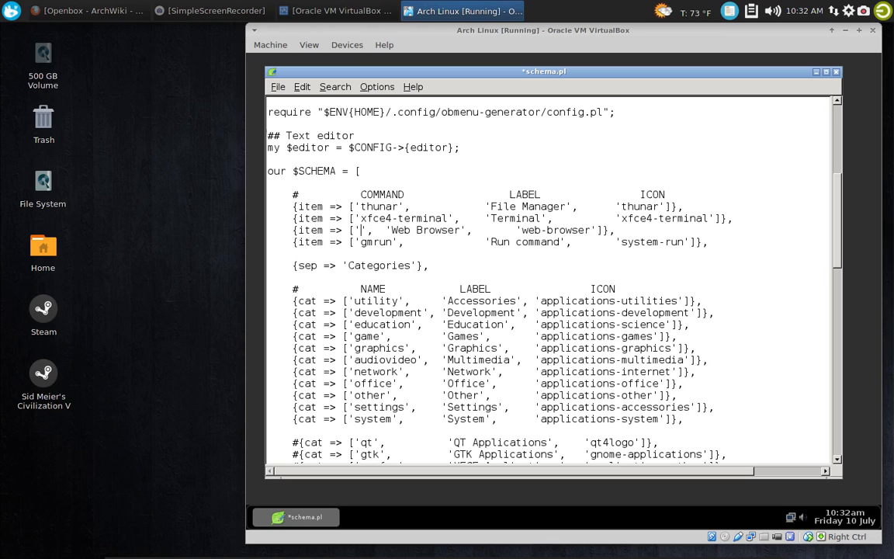
pyautogui.write("firefox',")
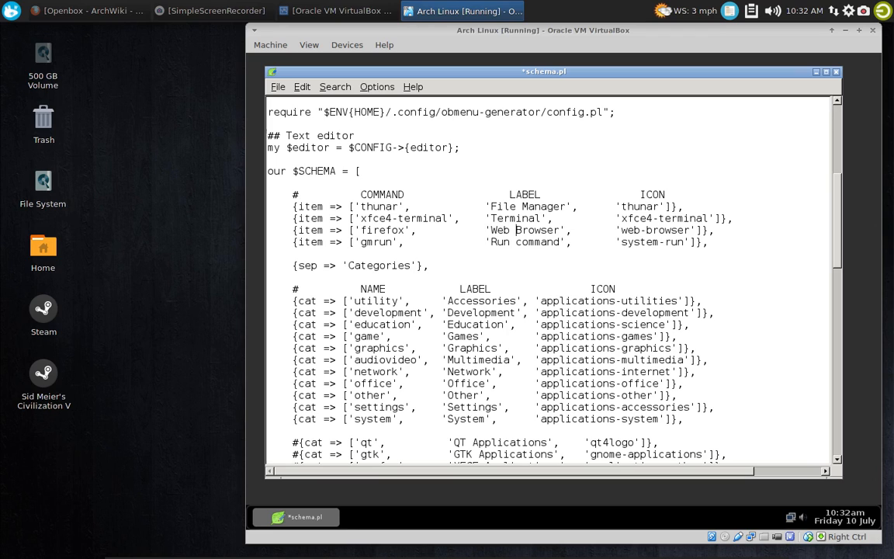
# Set the Web Browser item's icon name to 'firefox'
pyautogui.press('Left')
pyautogui.press('Left')
pyautogui.press('BackSpace')
pyautogui.press('BackSpace')
pyautogui.press('BackSpace')
pyautogui.press('BackSpace')
pyautogui.press('BackSpace')
pyautogui.press('BackSpace')
pyautogui.press('BackSpace')
pyautogui.press('BackSpace')
pyautogui.press('BackSpace')
pyautogui.press('BackSpace')
pyautogui.press('BackSpace')
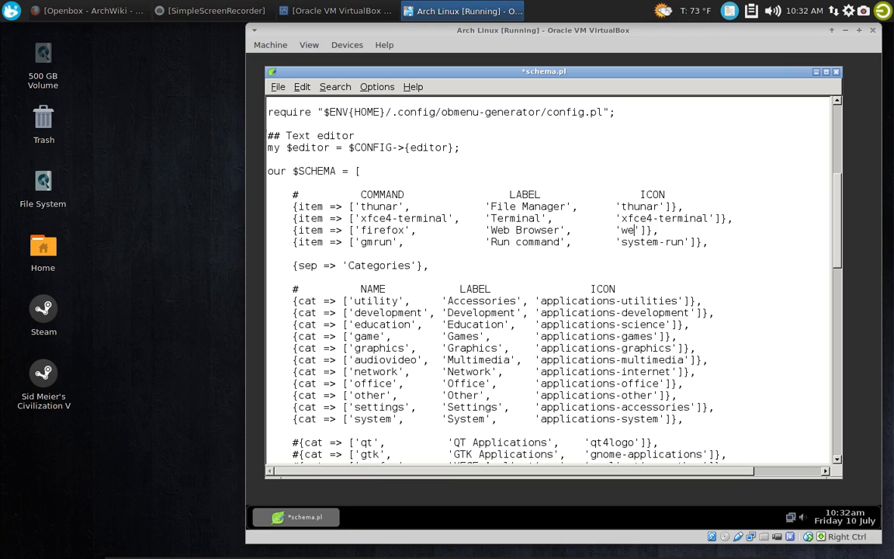
pyautogui.write('firefox')
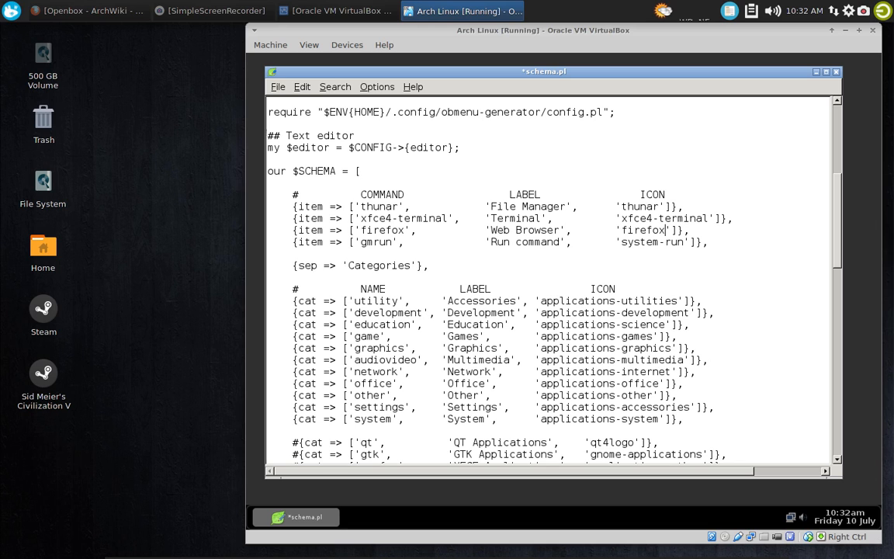
pyautogui.scroll(-15, 403, 226)
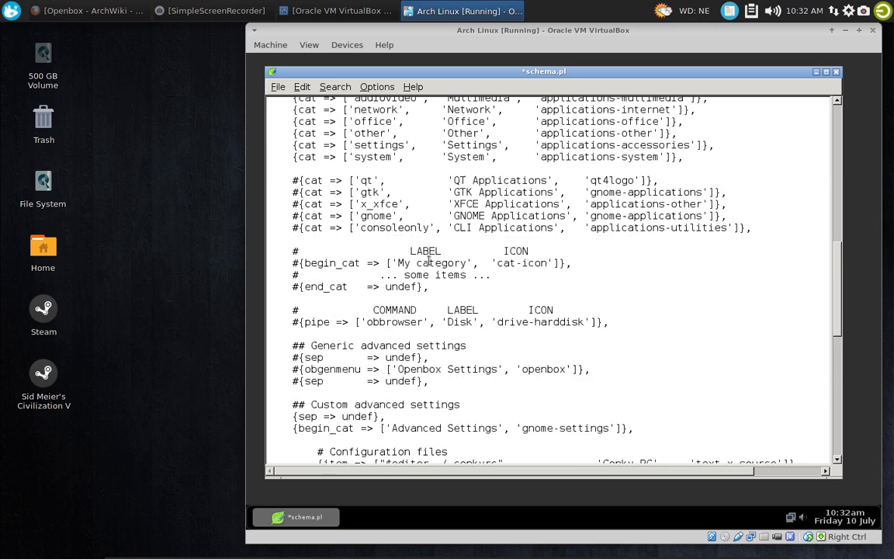
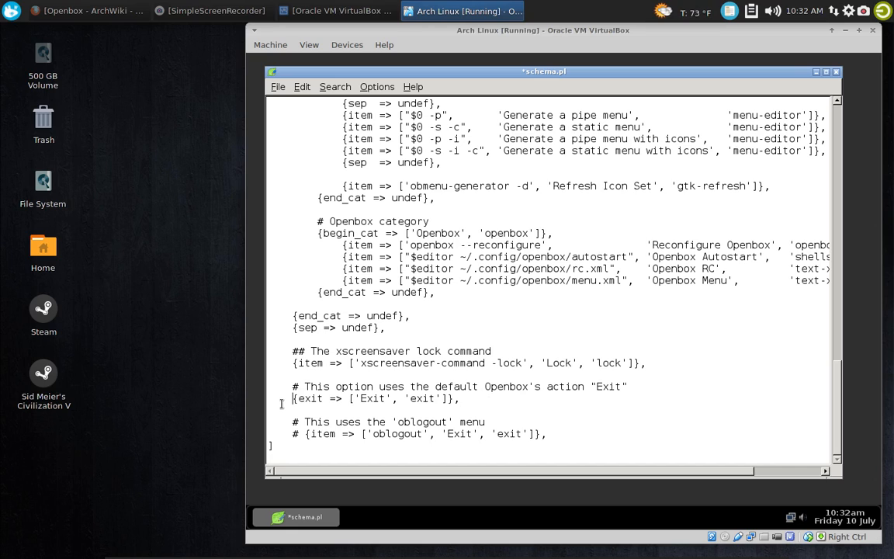
# Comment out the default Openbox Exit line and uncomment the 'oblogout' Exit item at the end of the schema
pyautogui.write('#')
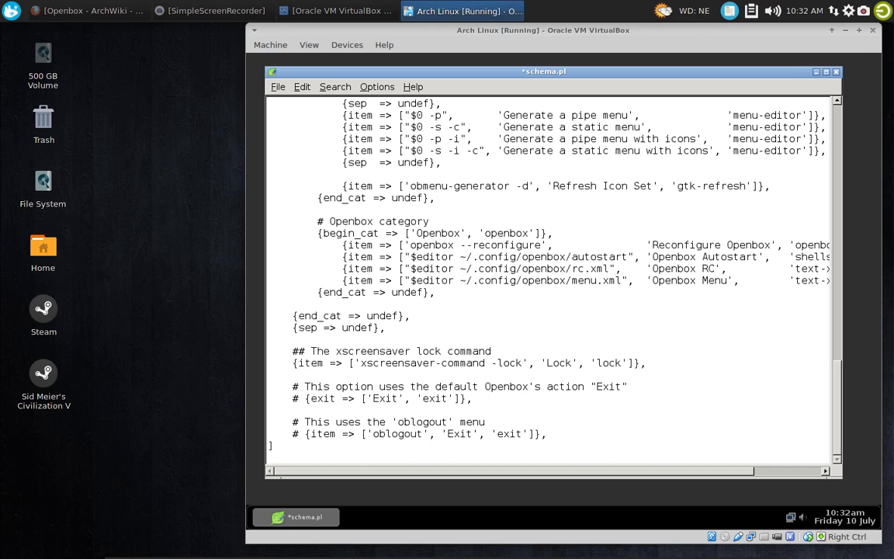
pyautogui.click(305, 433)
pyautogui.press('BackSpace')
pyautogui.press('BackSpace')
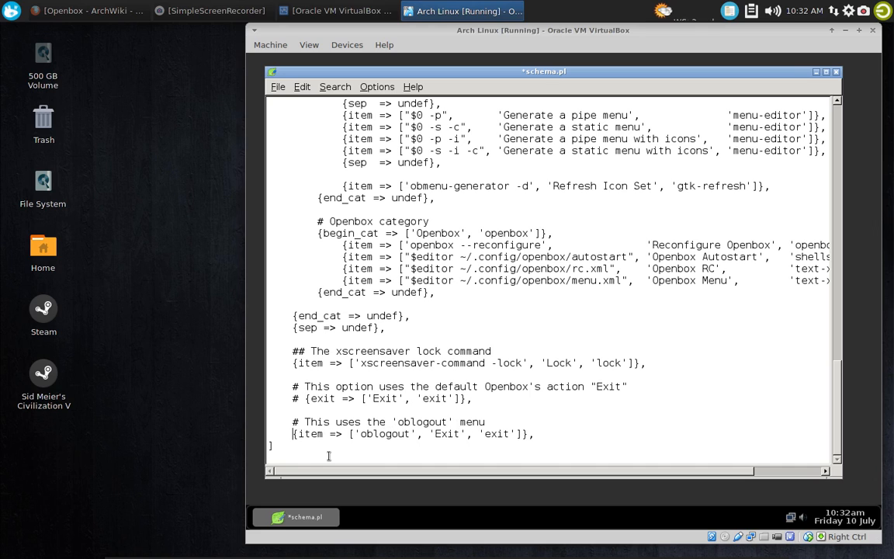
# Save schema.pl and close the text editor
pyautogui.scroll(20, 435, 223)
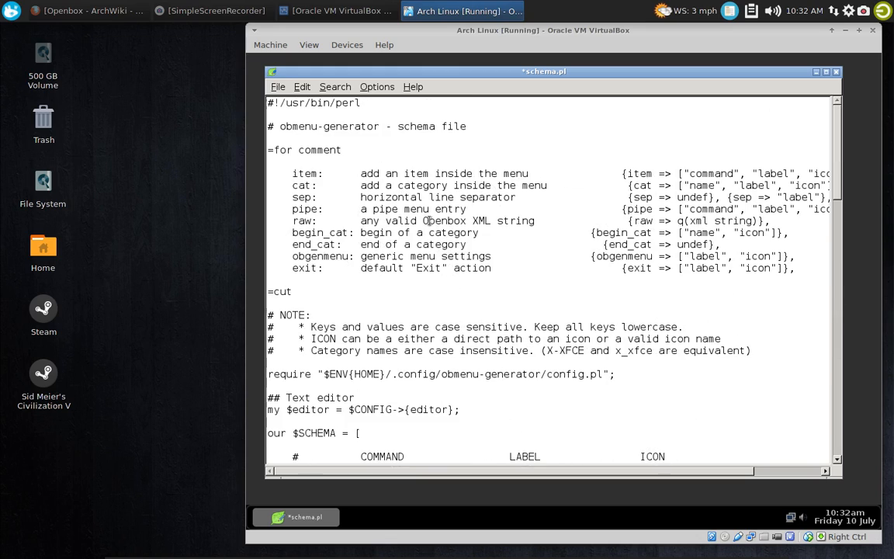
pyautogui.click(277, 86)
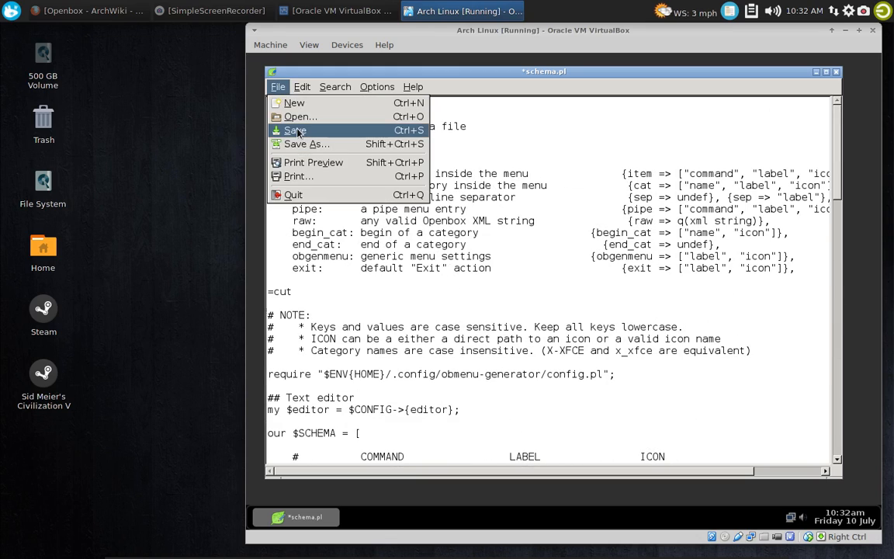
pyautogui.click(309, 127)
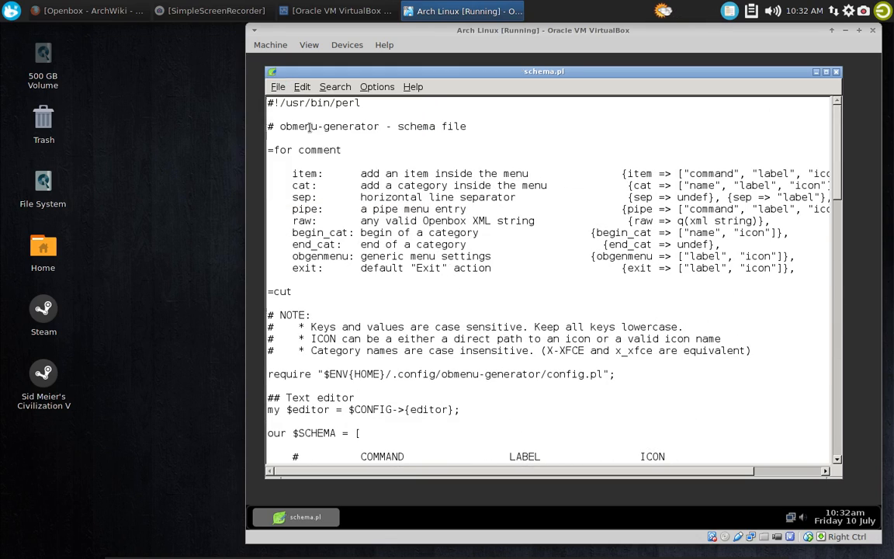
pyautogui.click(836, 72)
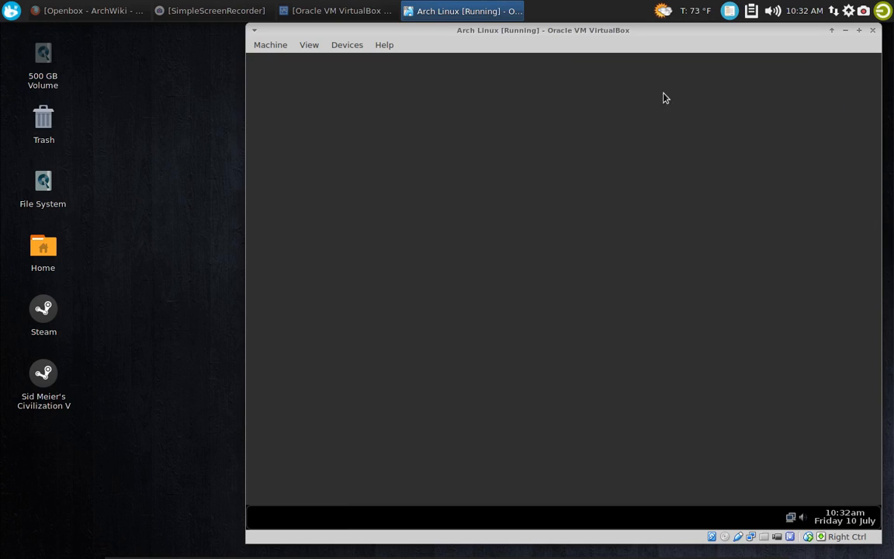
# Reconfigure Openbox using the desktop's advanced Openbox settings
pyautogui.rightClick(399, 119)
pyautogui.moveTo(467, 292)
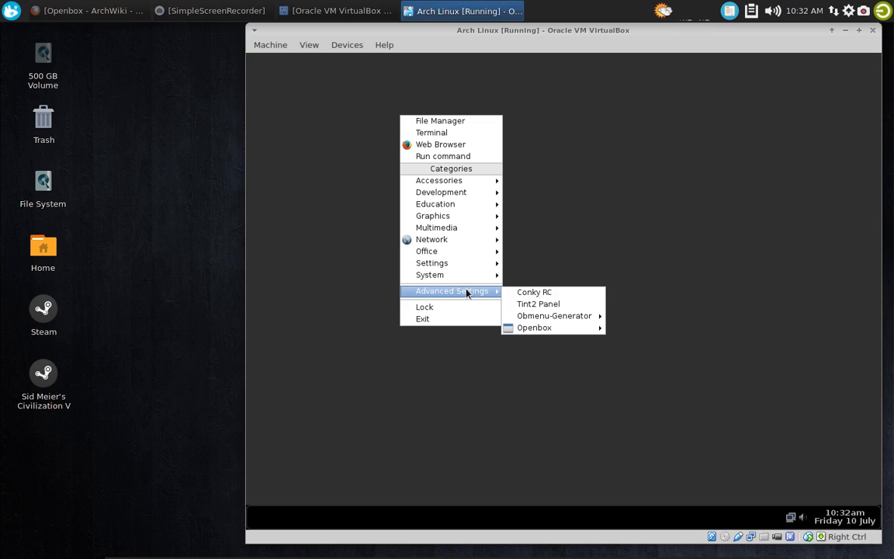
pyautogui.moveTo(574, 329)
pyautogui.click(649, 324)
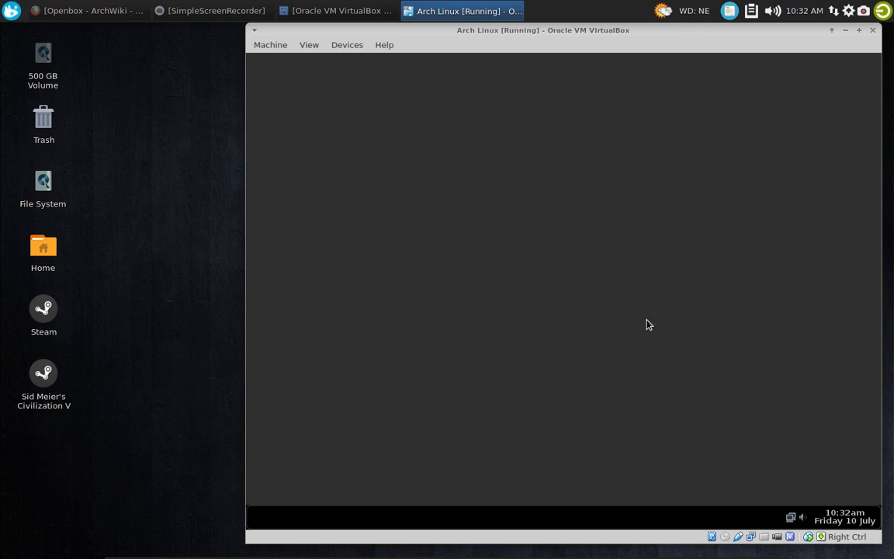
# Open an Xfce Terminal window from the desktop's System category
pyautogui.rightClick(406, 137)
pyautogui.moveTo(476, 300)
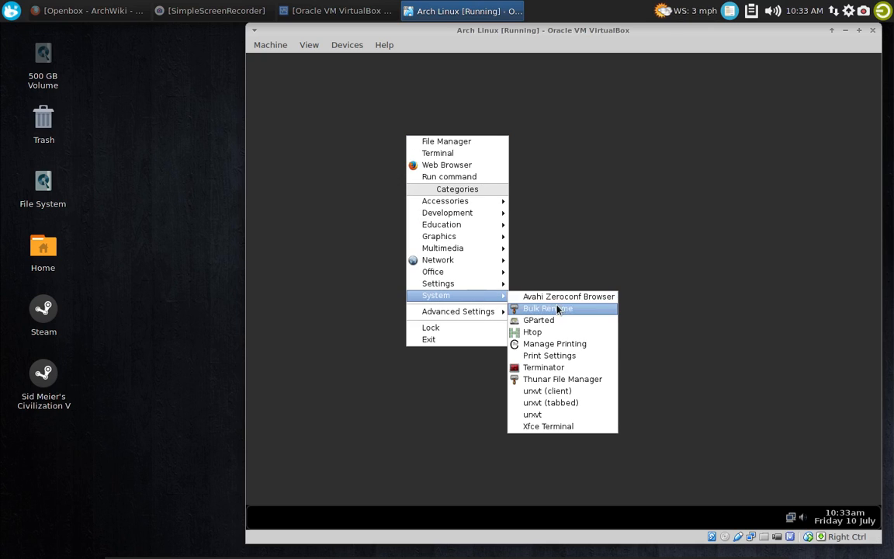
pyautogui.click(563, 426)
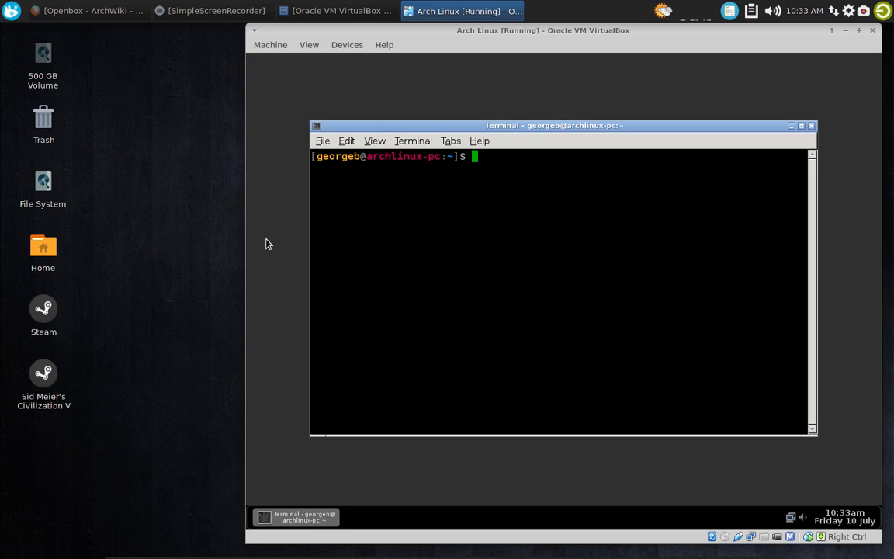
# Search the repositories for oblogout with the command 'yaourt oblogout'
pyautogui.write('yourt ob')
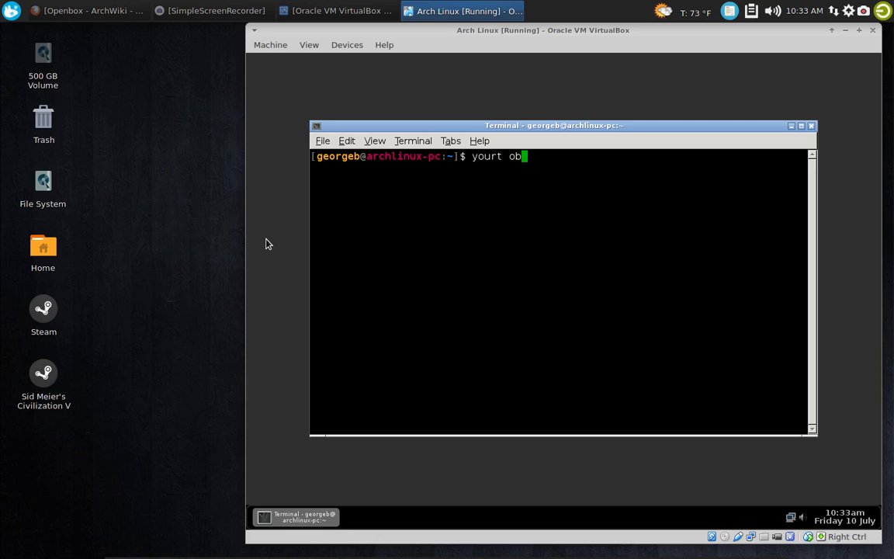
pyautogui.write('logout')
pyautogui.press('Return')
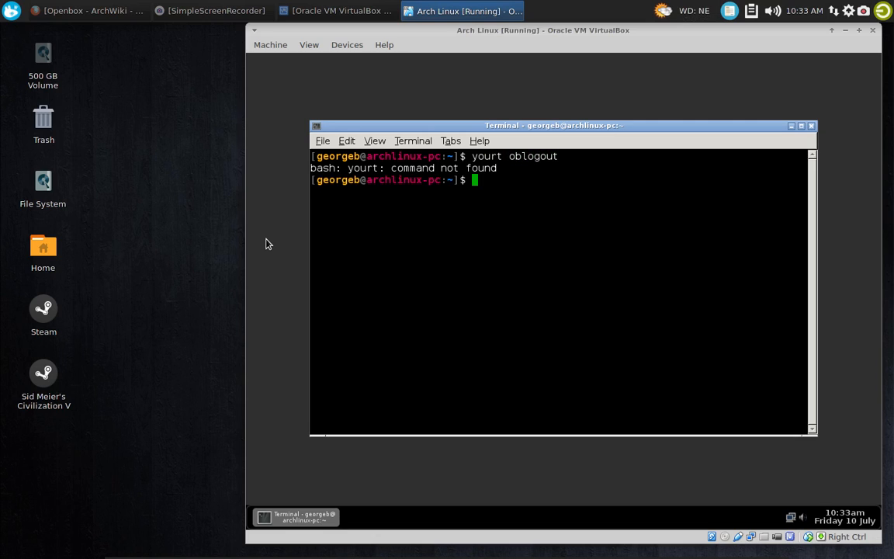
pyautogui.press('Up')
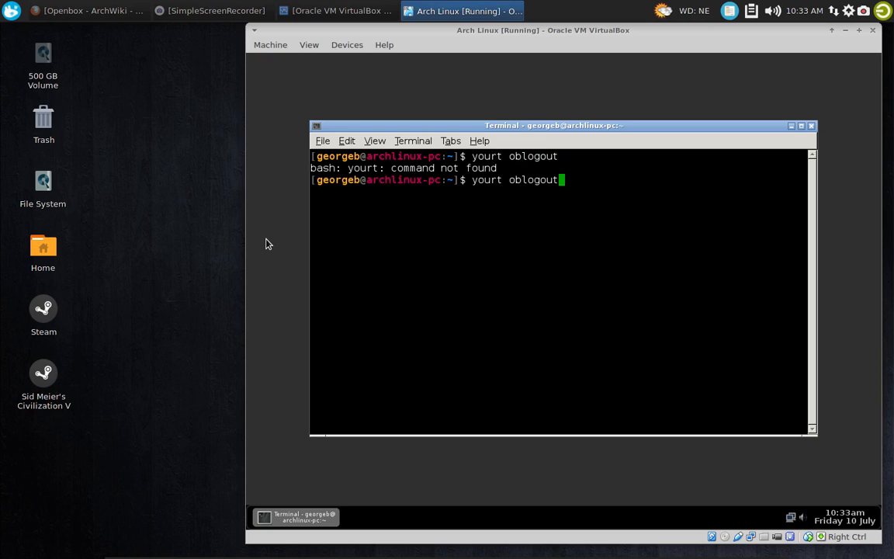
pyautogui.press('Left')
pyautogui.press('Left')
pyautogui.press('Left')
pyautogui.press('Left')
pyautogui.press('Left')
pyautogui.press('Left')
pyautogui.press('Left')
pyautogui.press('Left')
pyautogui.press('Left')
pyautogui.press('Left')
pyautogui.press('Left')
pyautogui.press('Left')
pyautogui.press('Left')
pyautogui.press('Left')
pyautogui.press('Right')
pyautogui.write('a')
pyautogui.press('Return')
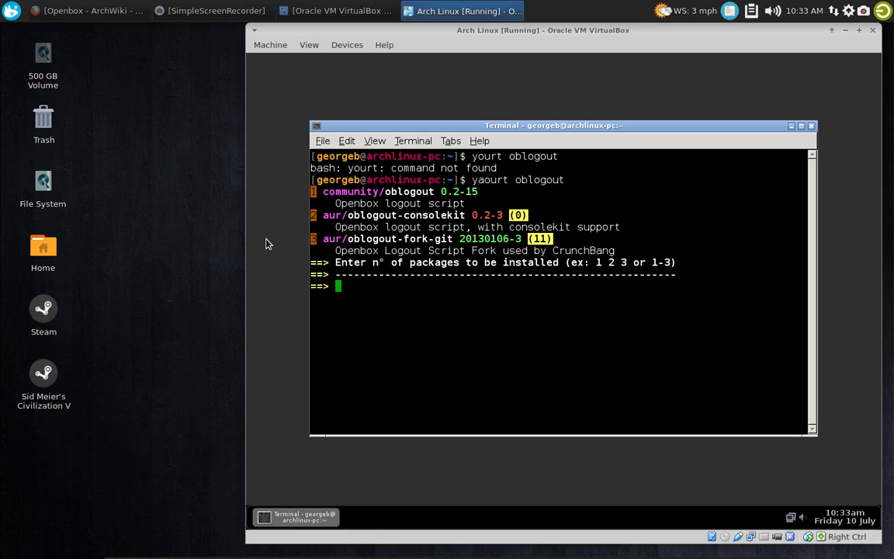
# Install package 1, community/oblogout, authenticating with the sudo password, and exit the terminal
pyautogui.write('1')
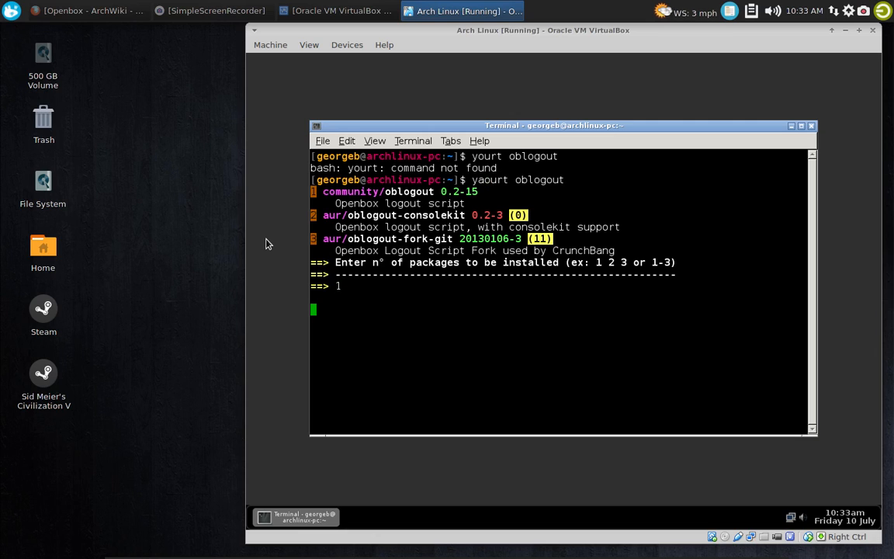
pyautogui.press('Return')
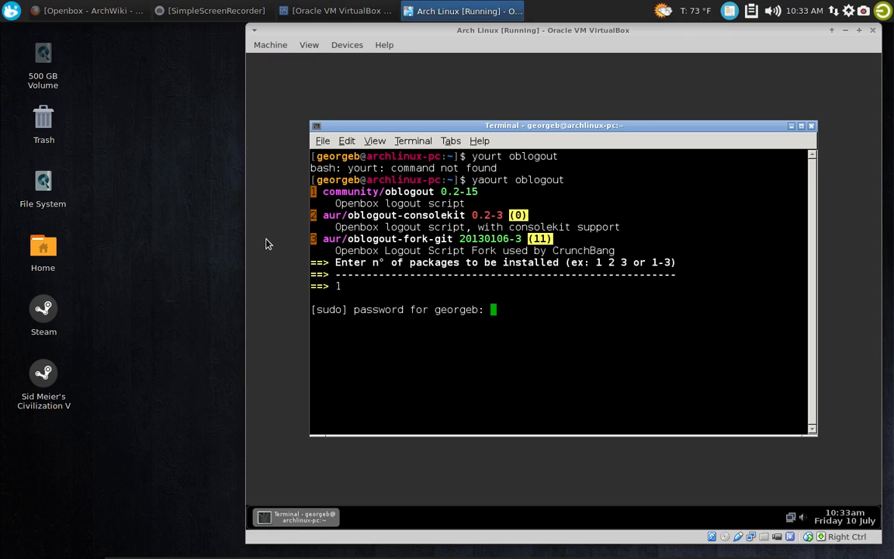
pyautogui.press('Return')
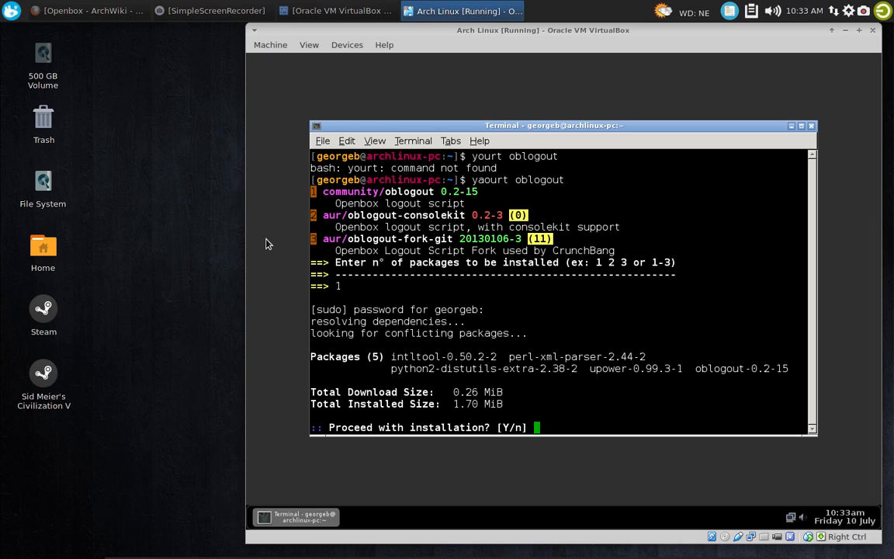
pyautogui.press('Return')
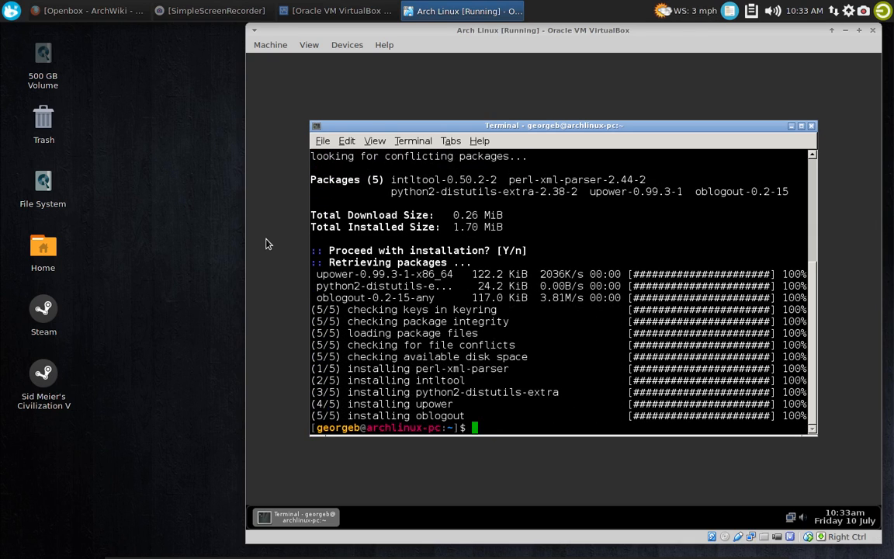
pyautogui.write('exit')
pyautogui.press('Return')
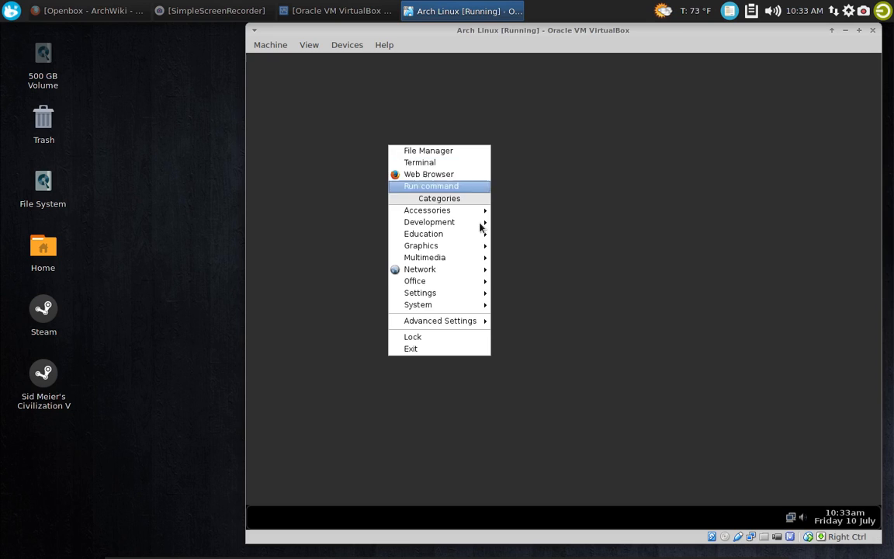
# Bring up the oblogout screen with the desktop's Exit entry and cancel it
pyautogui.click(458, 349)
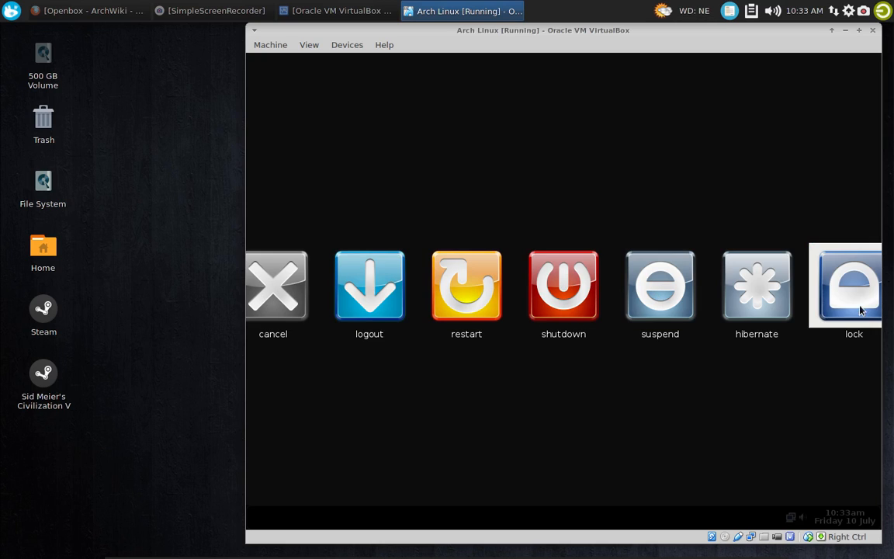
pyautogui.click(309, 284)
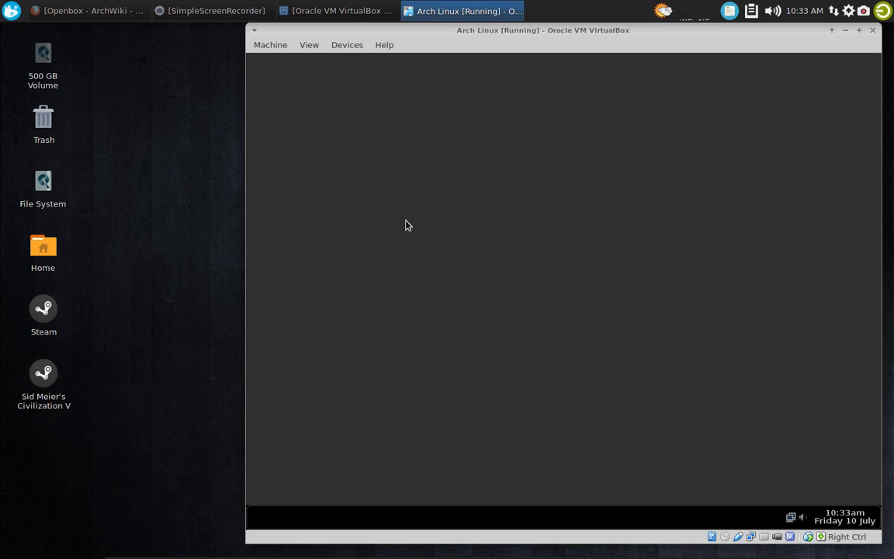
# Open a new Xfce Terminal window on the desktop
pyautogui.rightClick(378, 146)
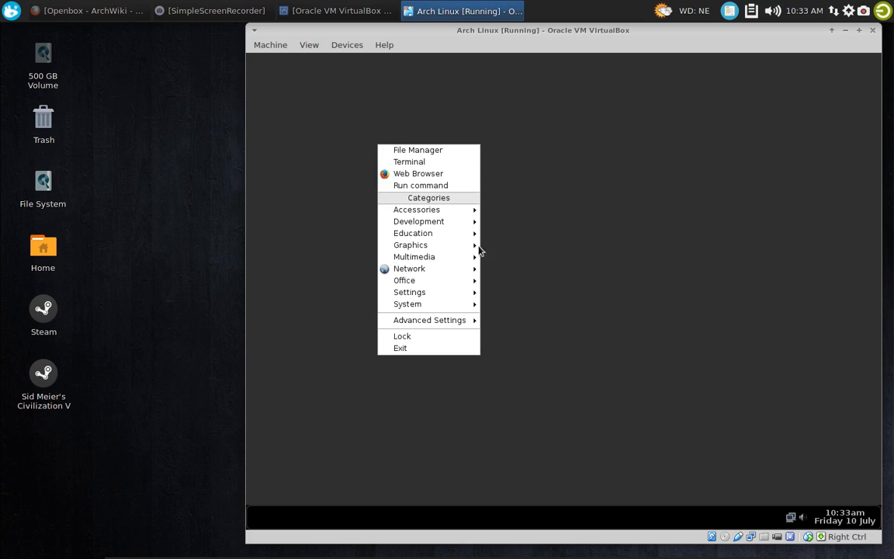
pyautogui.moveTo(458, 319)
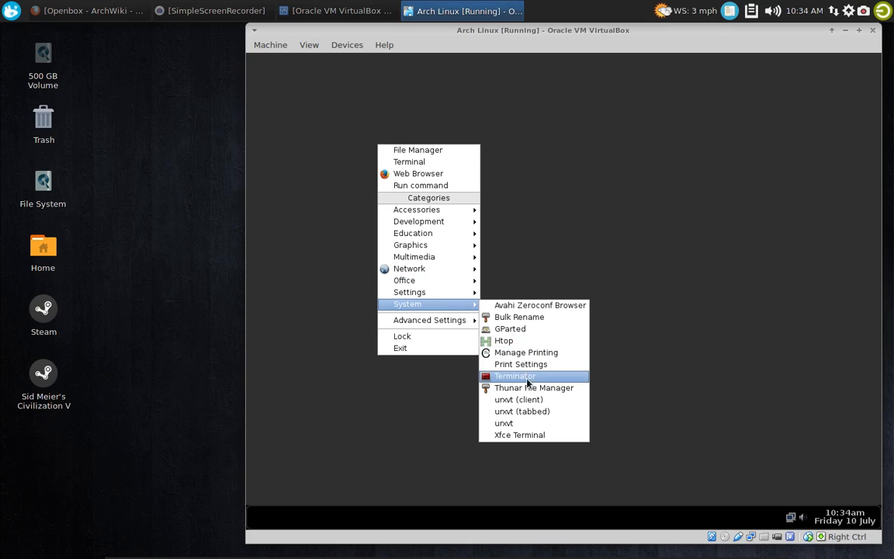
pyautogui.click(528, 436)
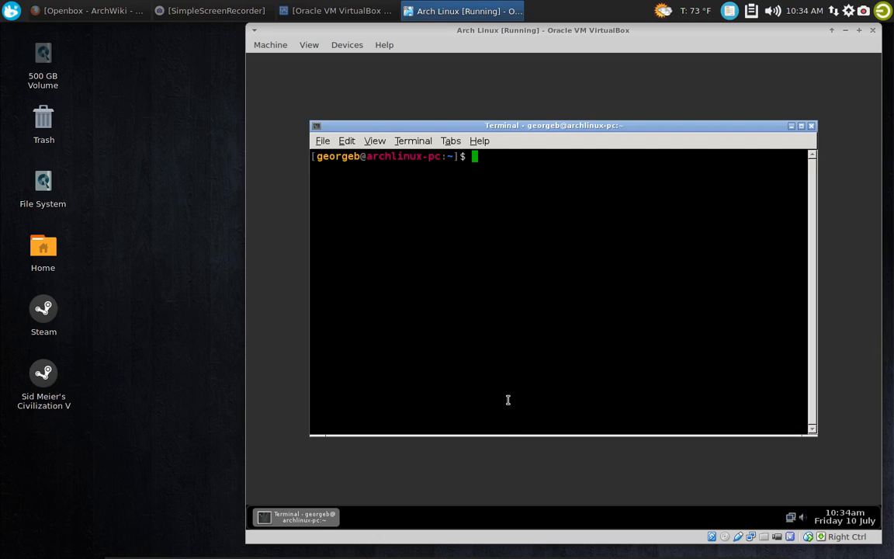
# Launch Nitrogen with the command 'nitrogen' to view its wallpaper list, and close its window
pyautogui.write('nitrogen')
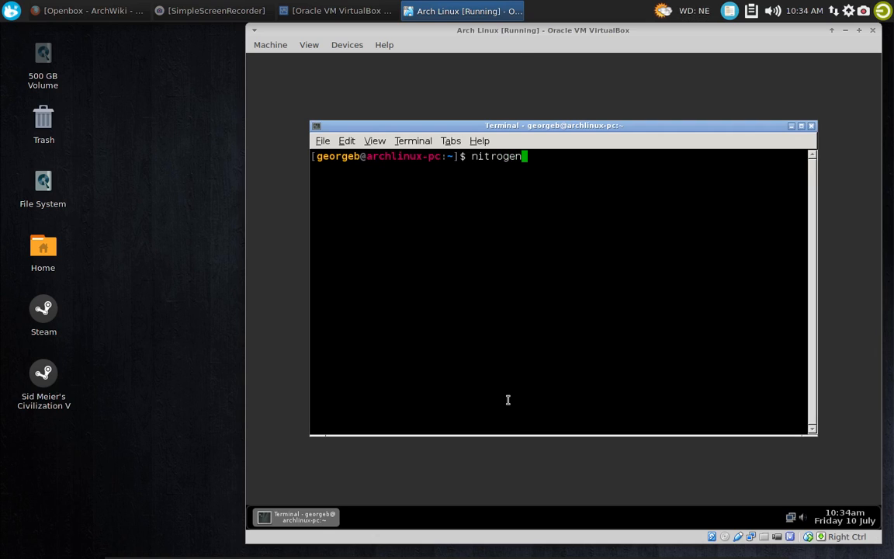
pyautogui.press('Return')
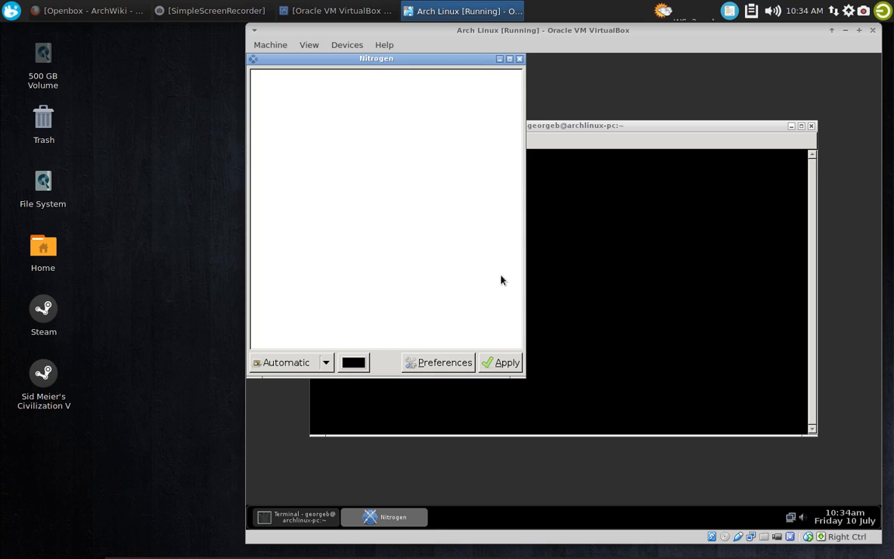
pyautogui.click(520, 60)
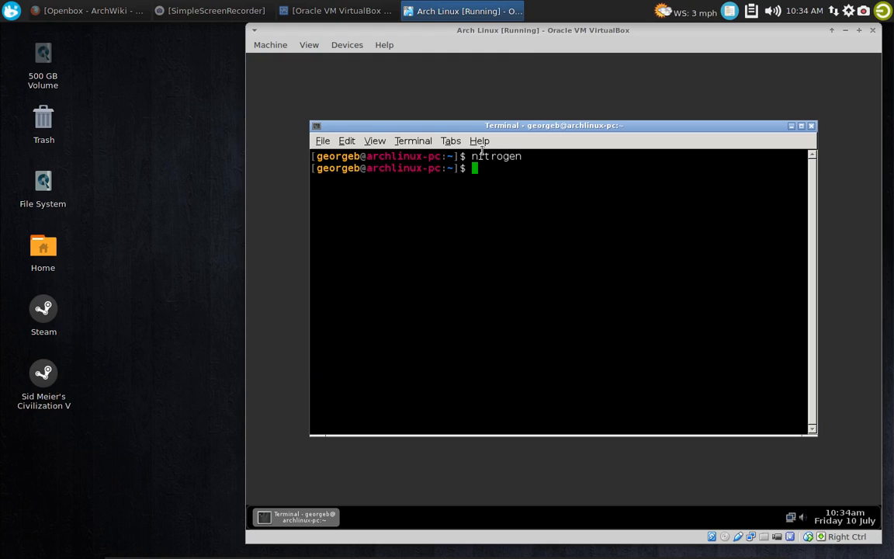
# Run 'yaourt archlinux-wallpaper' and install package 1, community/archlinux-wallpaper
pyautogui.write('yaourt')
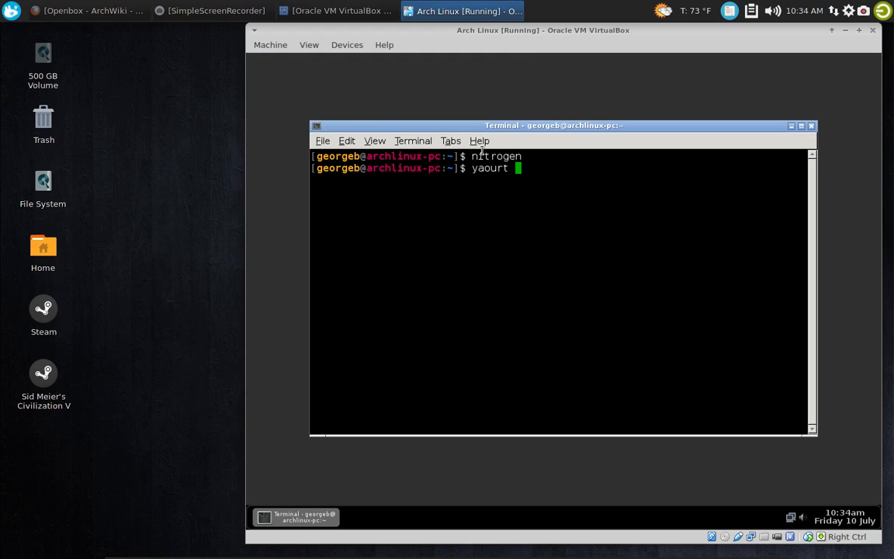
pyautogui.write(' archli')
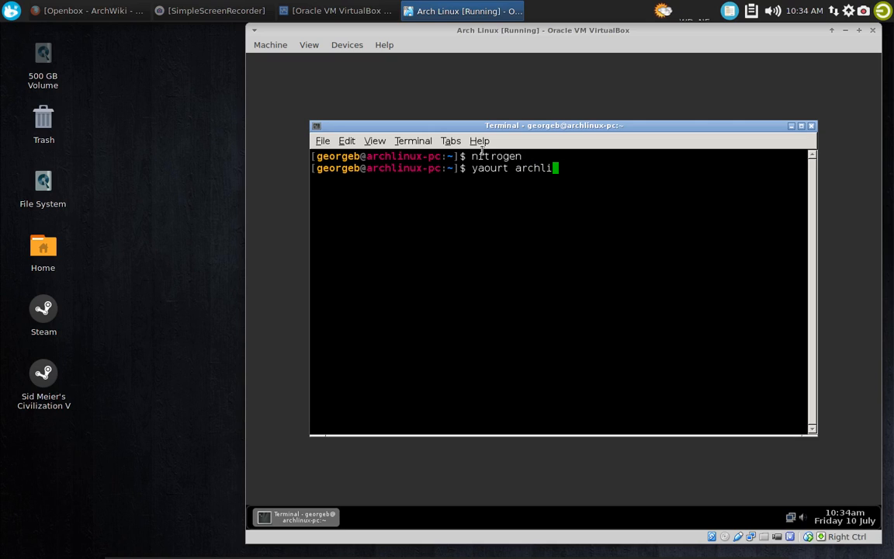
pyautogui.write('nux-wa')
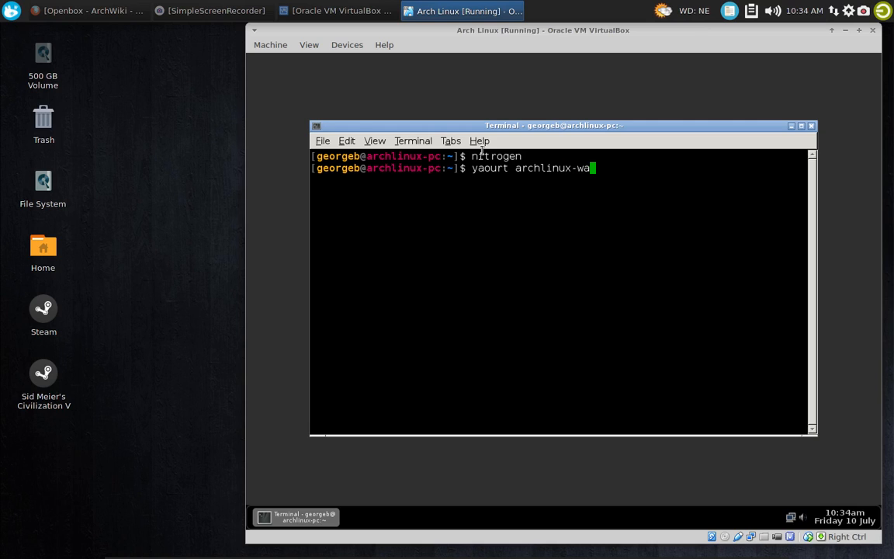
pyautogui.write('llpaper')
pyautogui.press('Return')
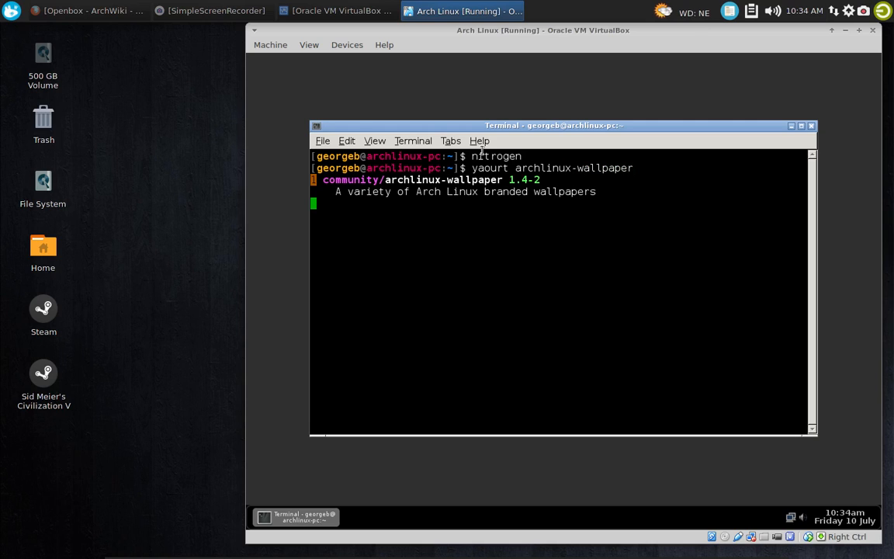
pyautogui.write('1')
pyautogui.press('Return')
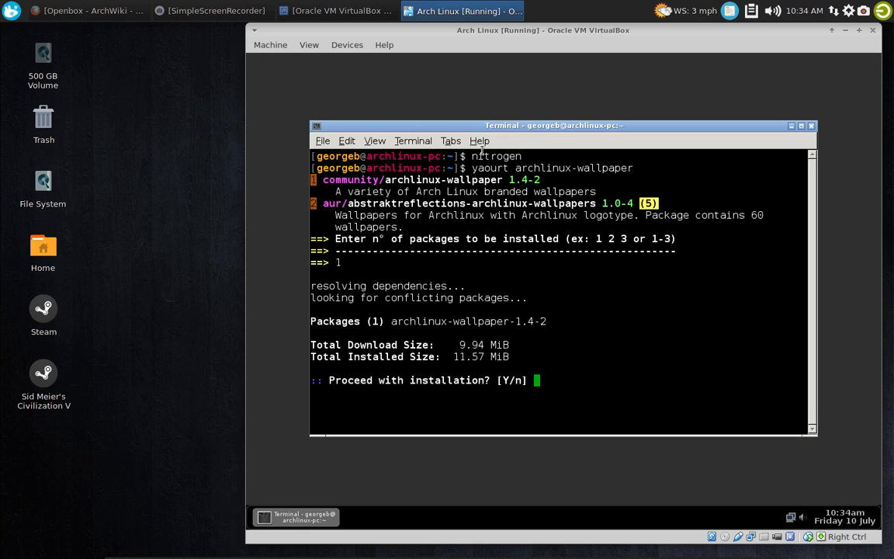
pyautogui.press('Return')
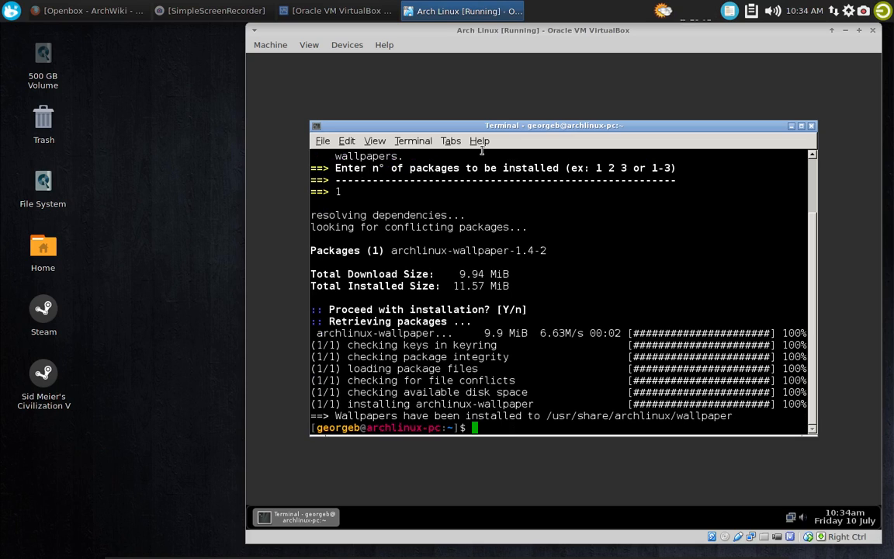
# Try to install package 2, aur/abstraktreflections-archlinux-wallpapers, with 'yaourt archlinux-wallpaper', declining to edit its PKGBUILD and .install file
pyautogui.press('Up')
pyautogui.press('Return')
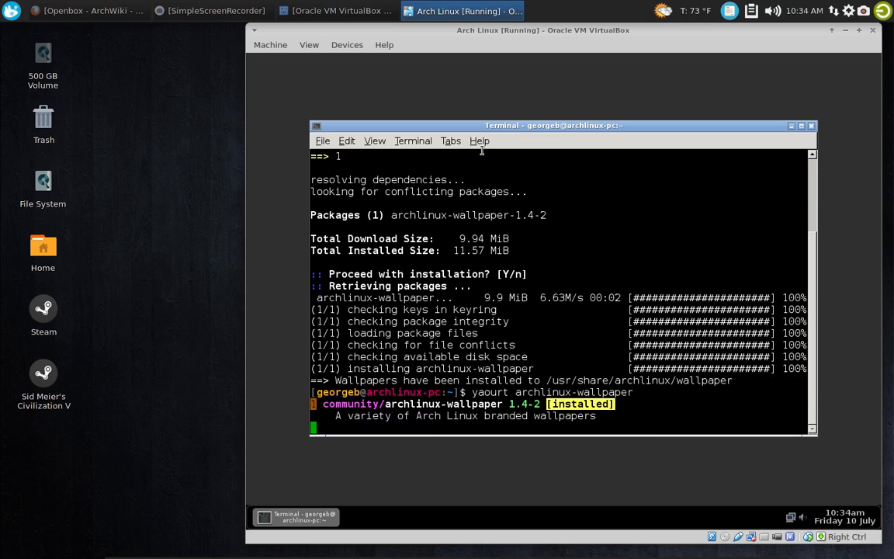
pyautogui.write('2')
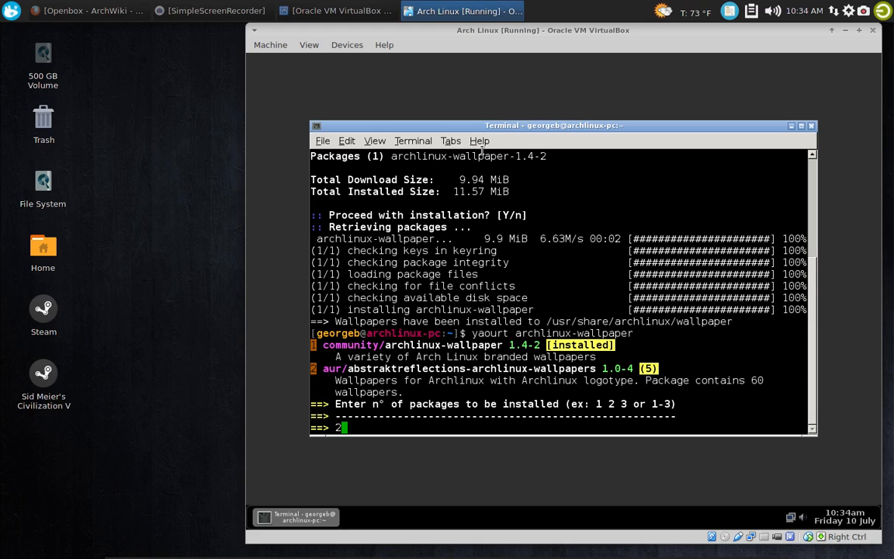
pyautogui.press('Return')
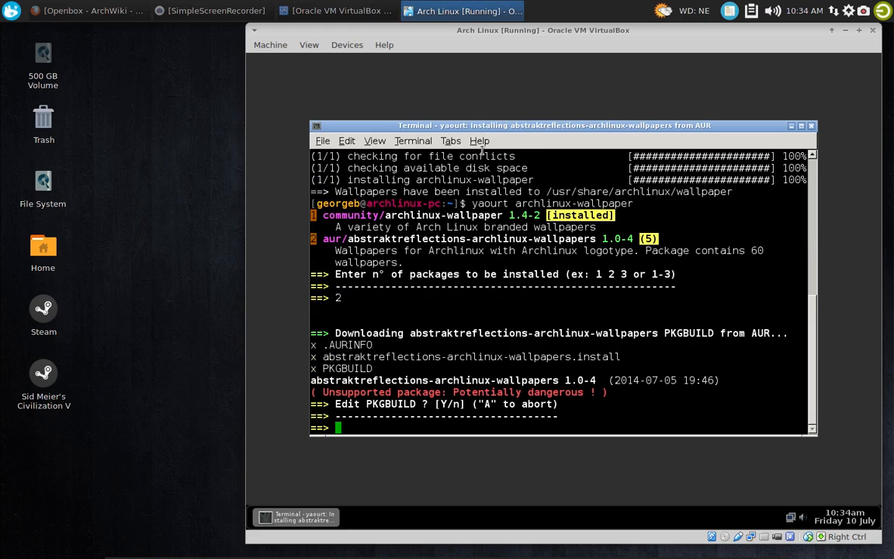
pyautogui.write('n')
pyautogui.press('Return')
pyautogui.write('n')
pyautogui.press('Return')
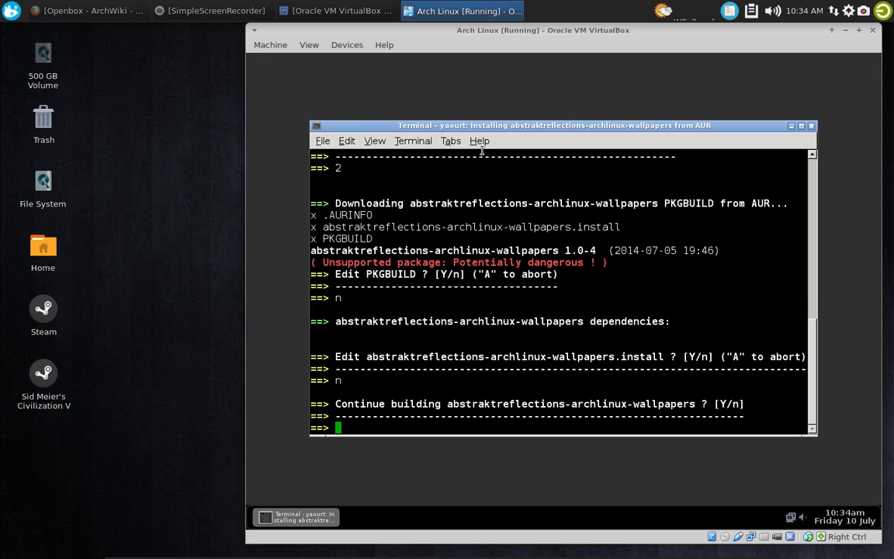
pyautogui.press('Return')
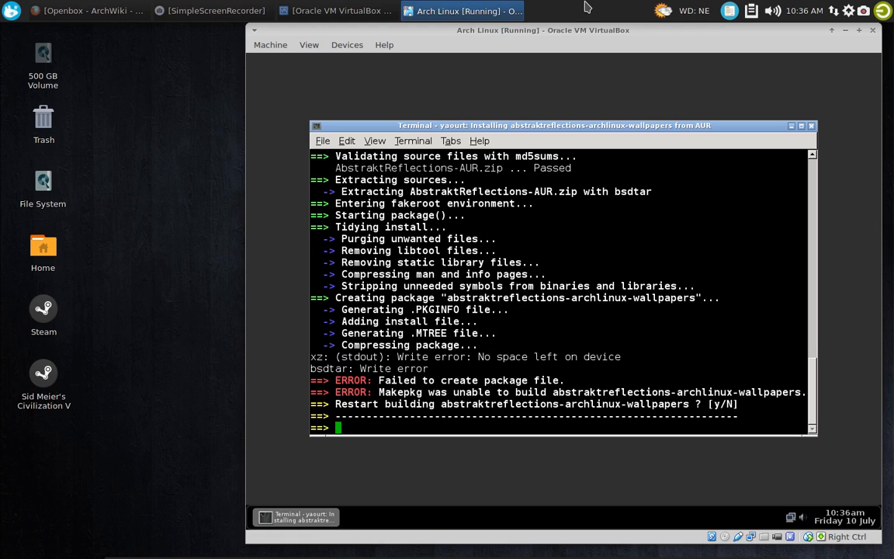
pyautogui.press('Return')
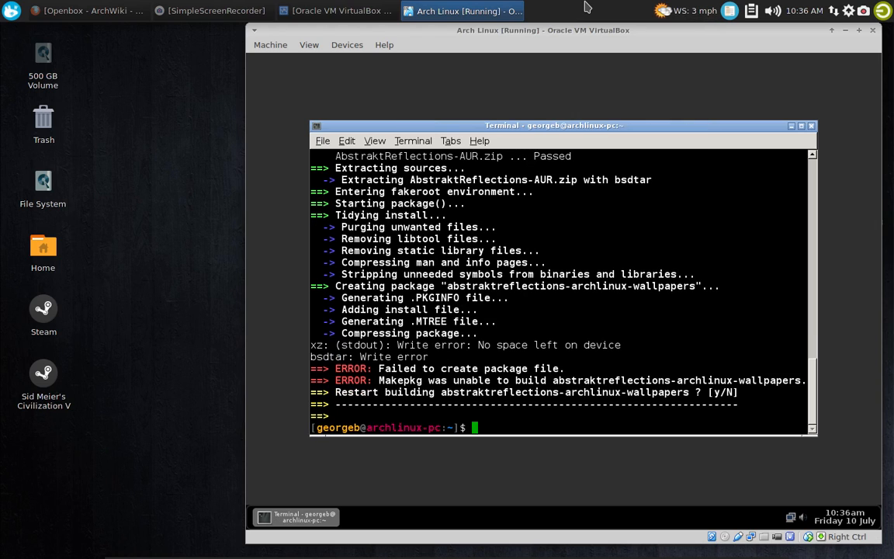
# Clear the terminal output and launch Nitrogen with the command 'nitrogen'
pyautogui.write('clear')
pyautogui.press('Return')
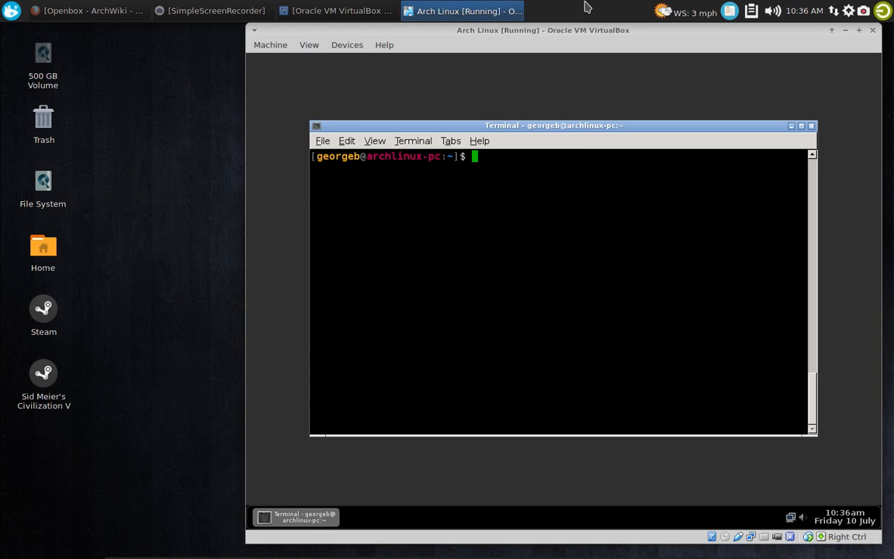
pyautogui.write('e')
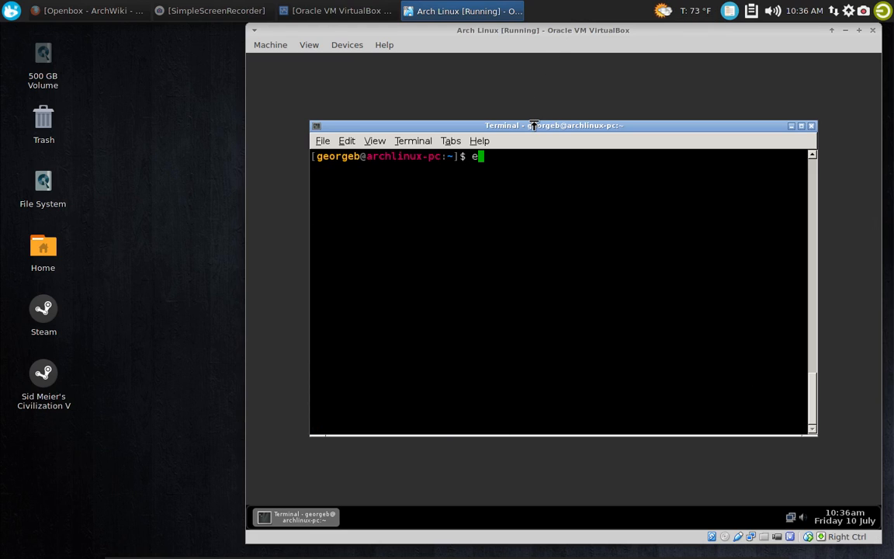
pyautogui.press('BackSpace')
pyautogui.write('nitrogen')
pyautogui.press('Return')
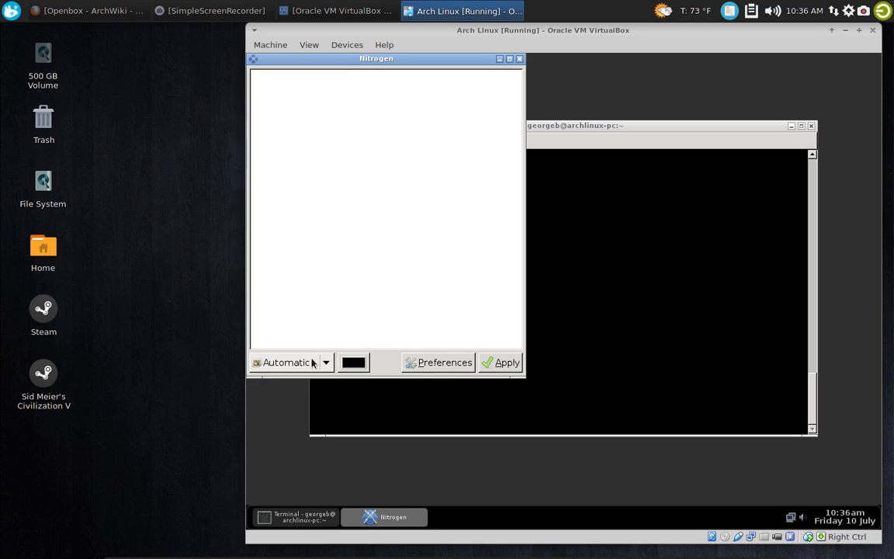
# Add the folder /usr/share/archlinux/wallpaper to the directories in Nitrogen's preferences
pyautogui.click(435, 362)
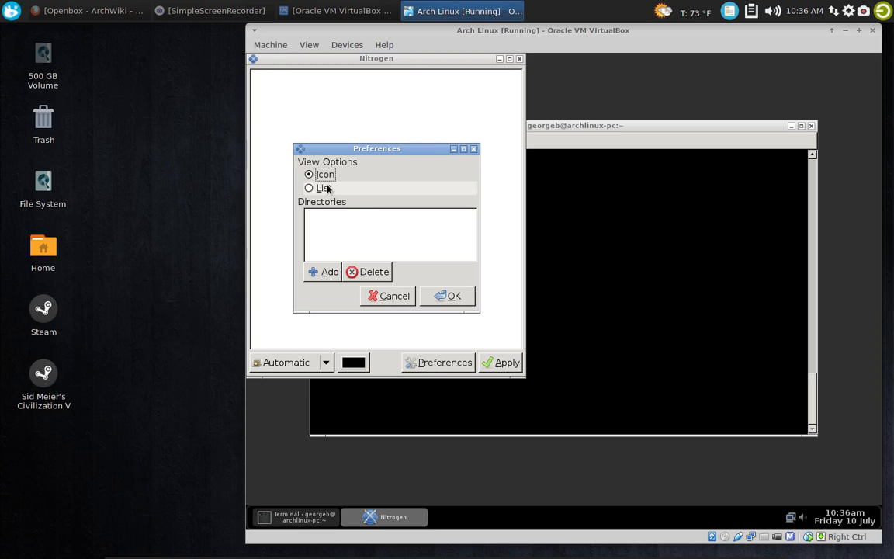
pyautogui.click(314, 272)
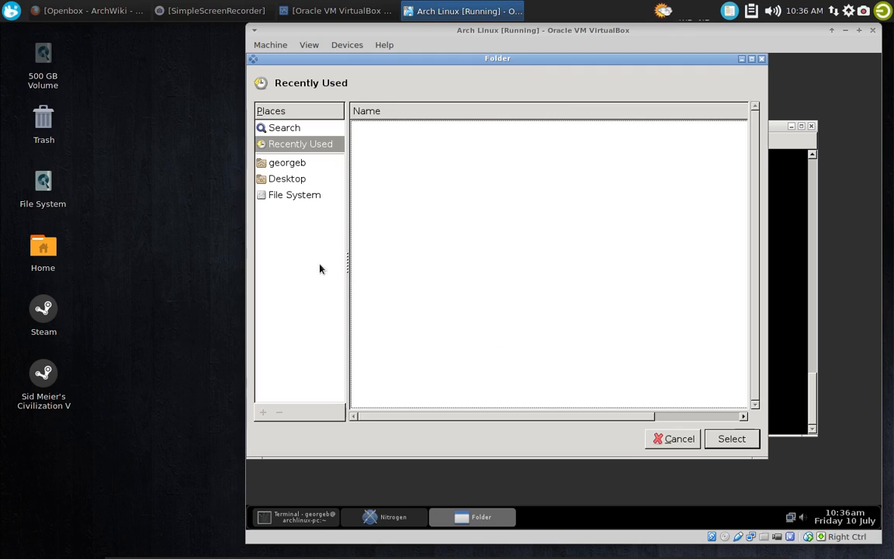
pyautogui.click(286, 195)
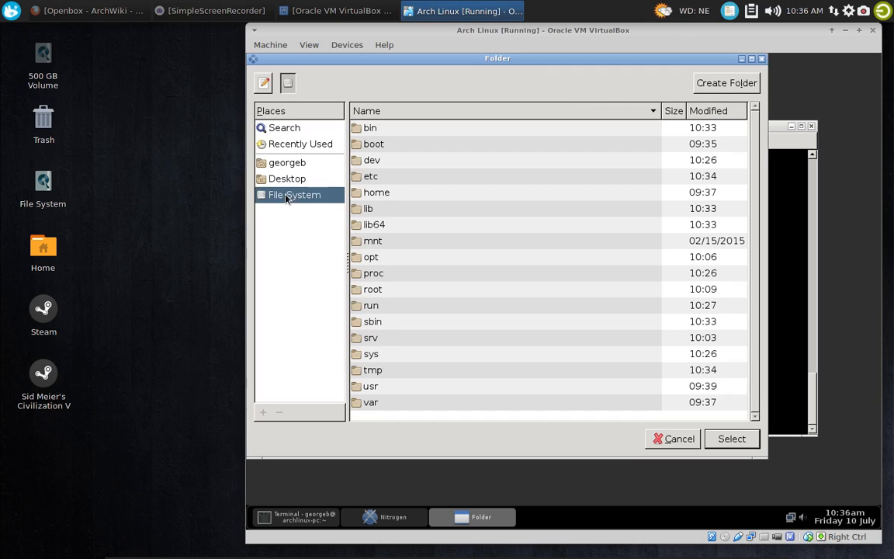
pyautogui.doubleClick(371, 386)
pyautogui.doubleClick(371, 242)
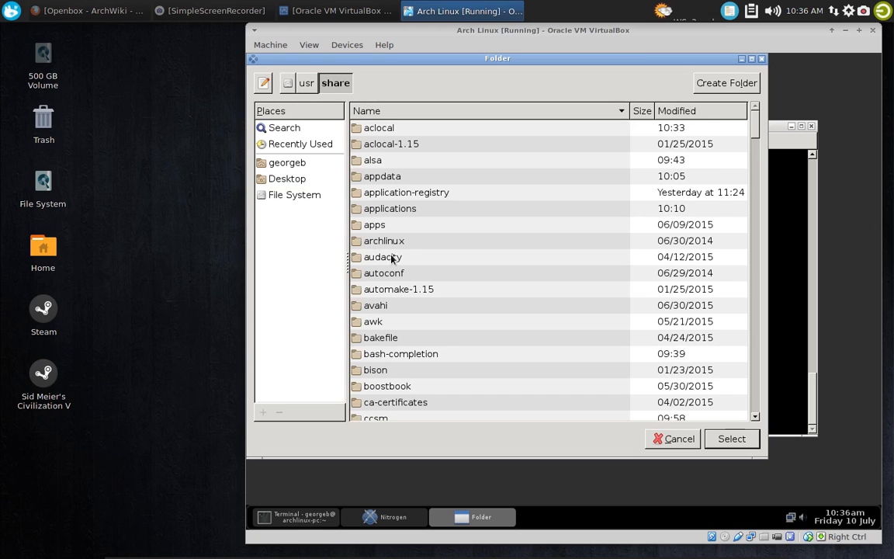
pyautogui.click(388, 242)
pyautogui.doubleClick(387, 243)
pyautogui.doubleClick(385, 129)
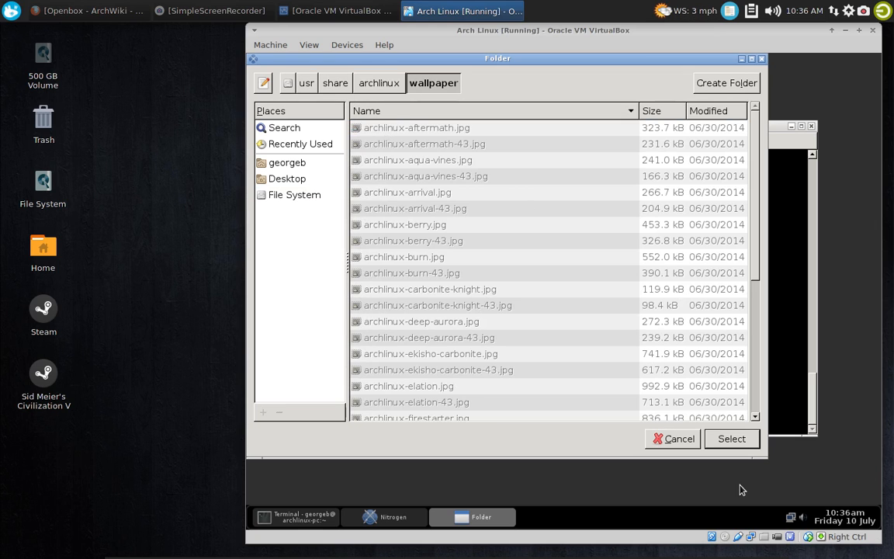
pyautogui.click(733, 439)
pyautogui.click(450, 241)
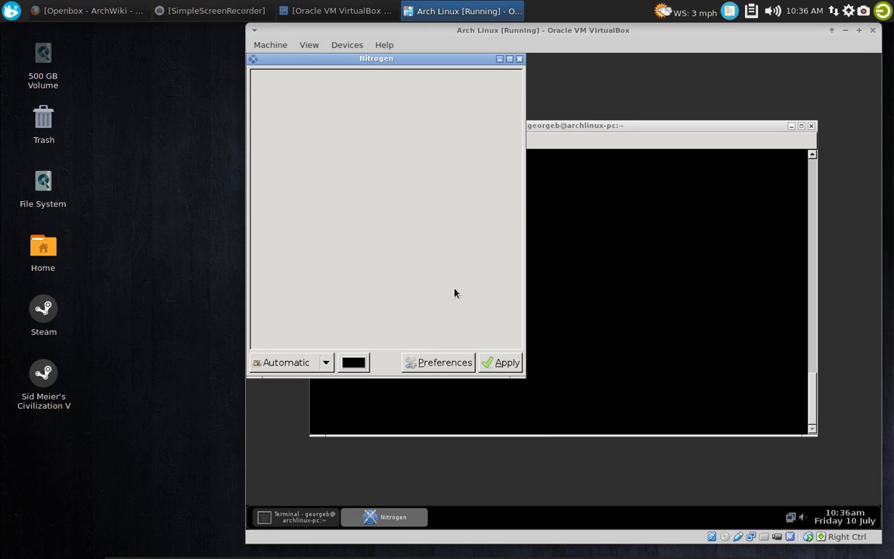
# Apply the plain blue Arch Linux wallpaper in Scaled mode, and close the Nitrogen and terminal windows
pyautogui.scroll(-5, 499, 195)
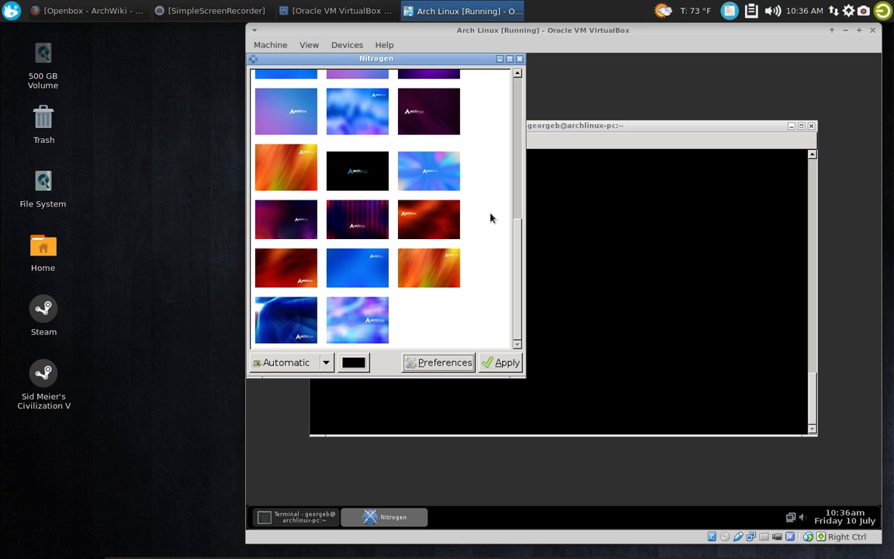
pyautogui.click(371, 269)
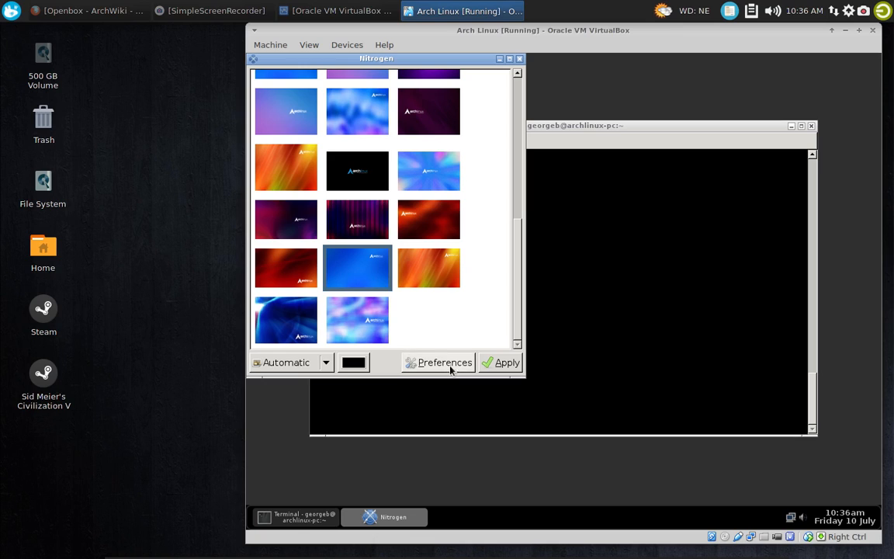
pyautogui.click(324, 363)
pyautogui.click(302, 384)
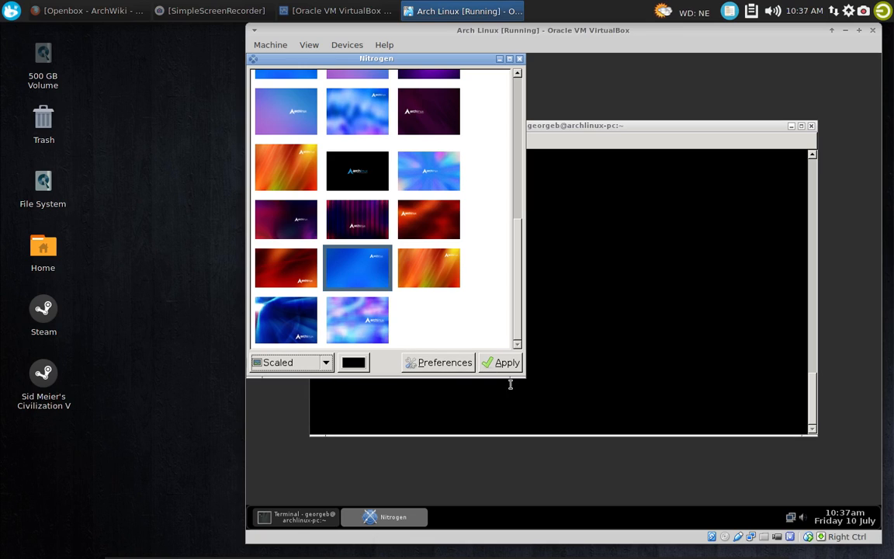
pyautogui.click(506, 369)
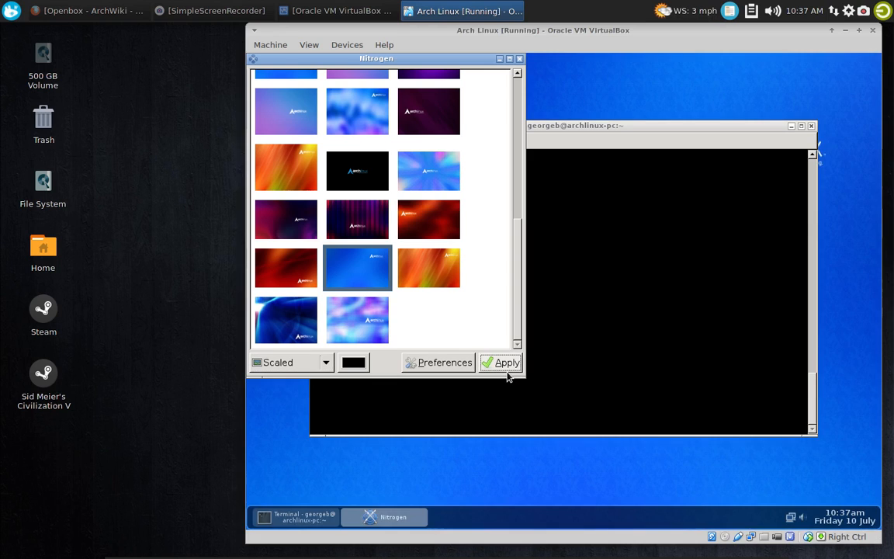
pyautogui.click(520, 61)
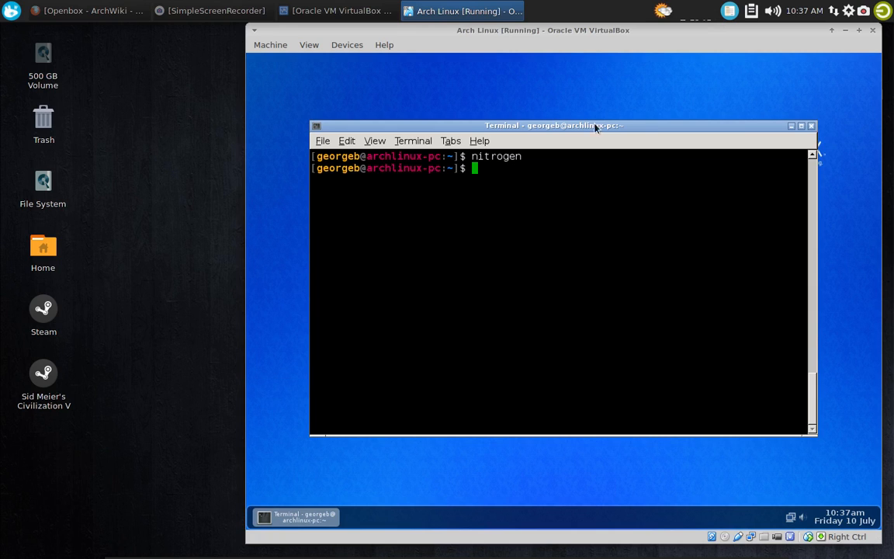
pyautogui.click(811, 126)
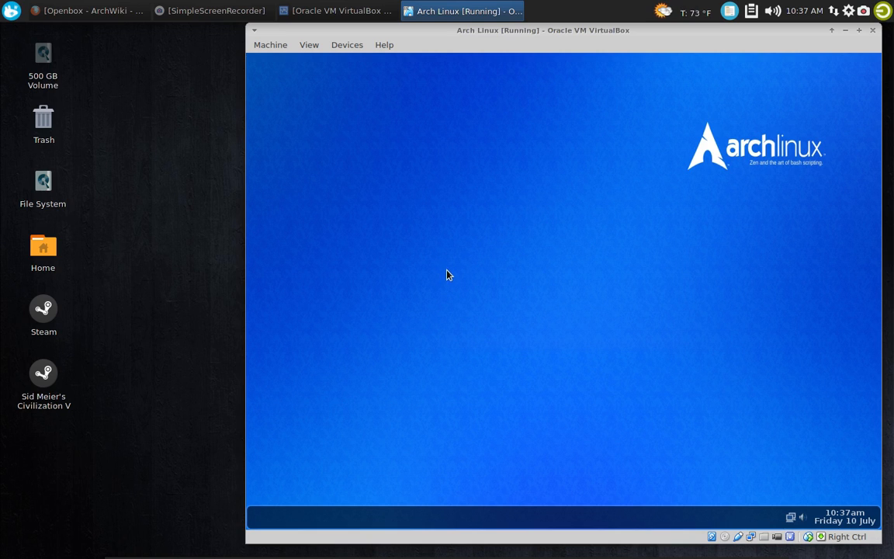
# Launch the web browser from the desktop and search the web for 'arch linux nitrogen'
pyautogui.rightClick(365, 206)
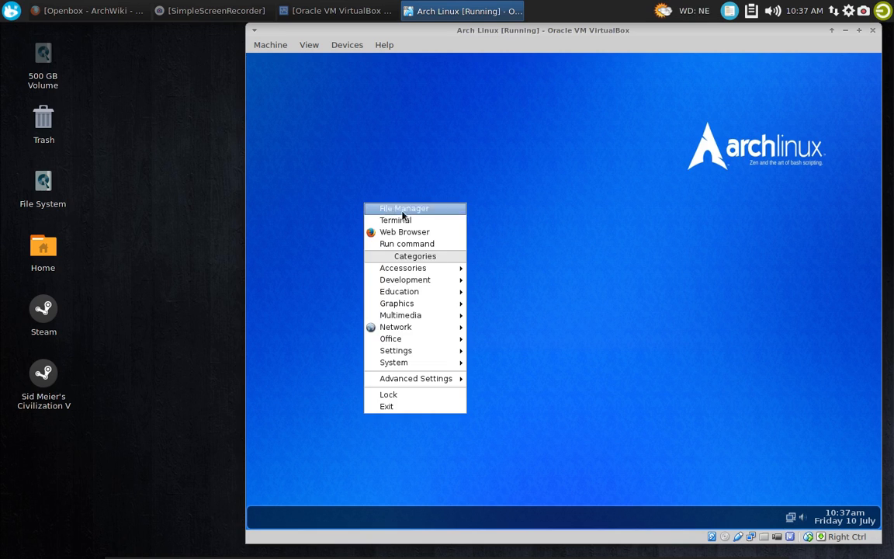
pyautogui.moveTo(419, 366)
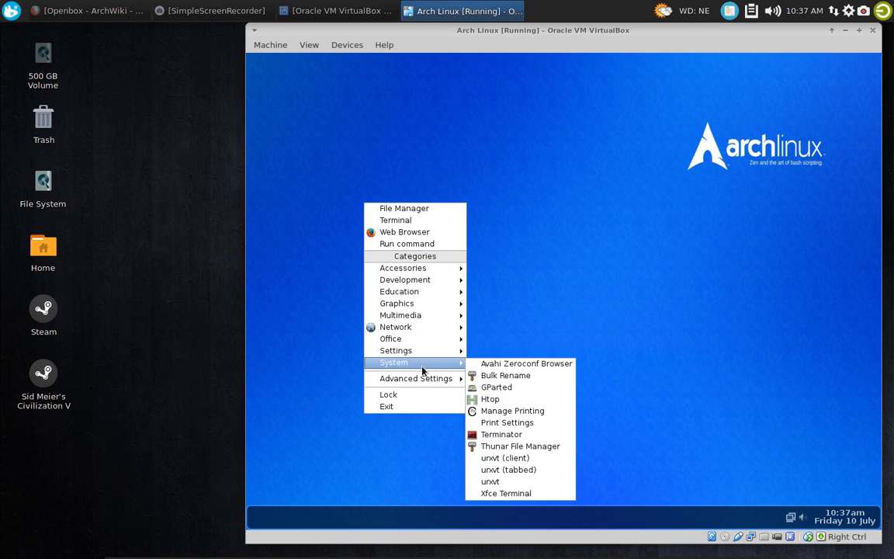
pyautogui.click(441, 234)
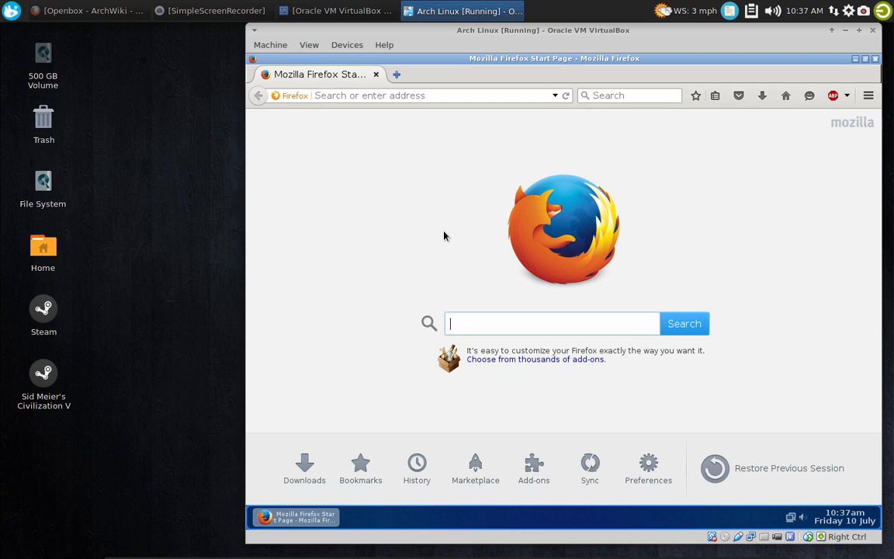
pyautogui.write('arch ')
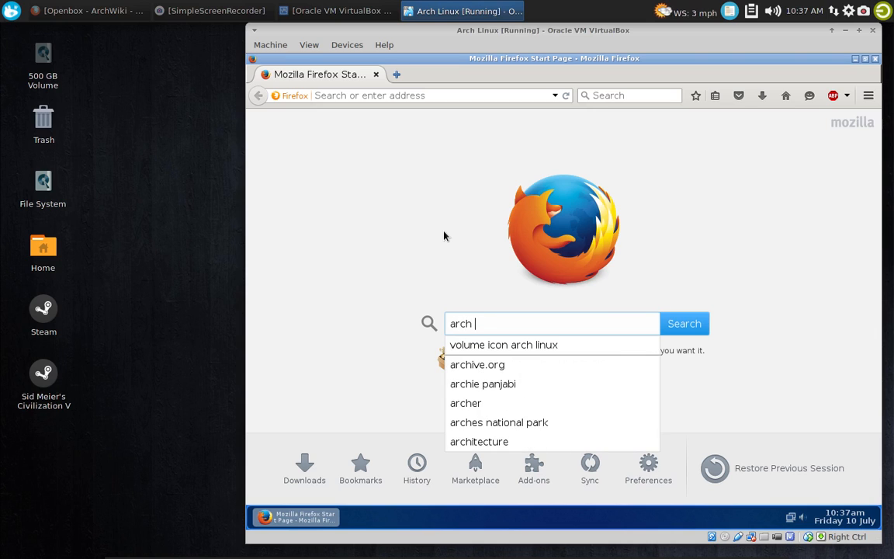
pyautogui.write('linux ')
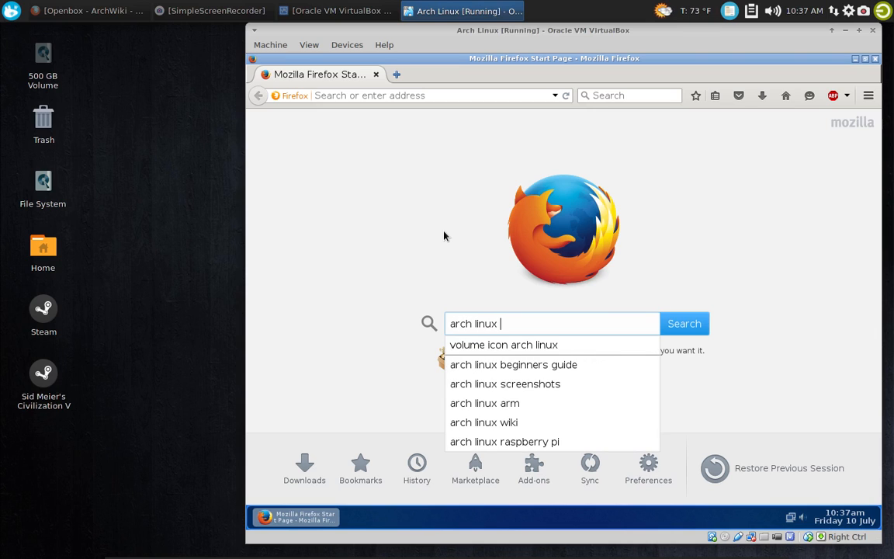
pyautogui.write('nitro')
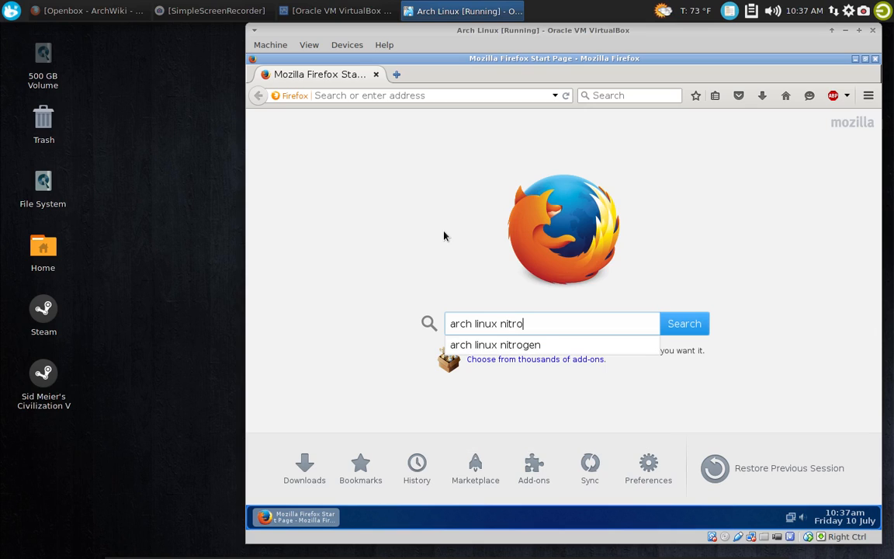
pyautogui.write('gen')
pyautogui.press('Return')
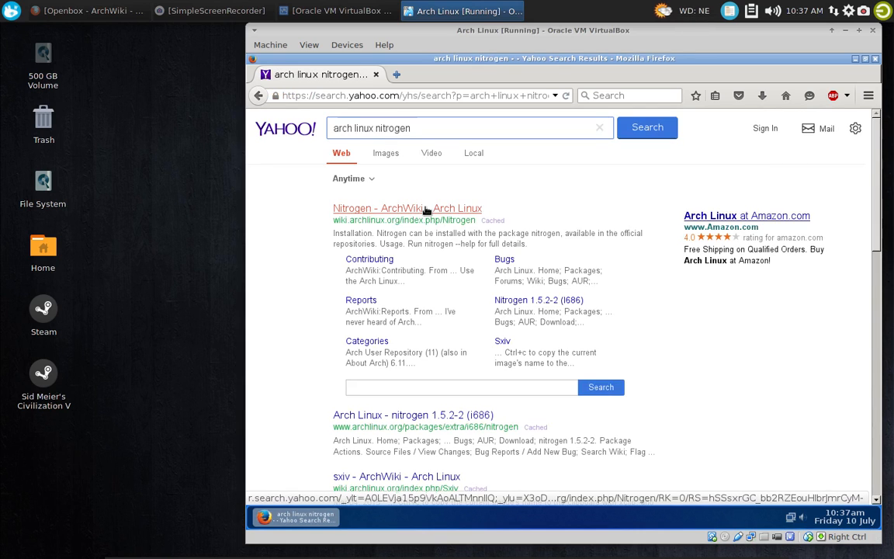
# Read the ArchWiki Nitrogen article's section on restoring the wallpaper, and minimize the browser
pyautogui.click(425, 209)
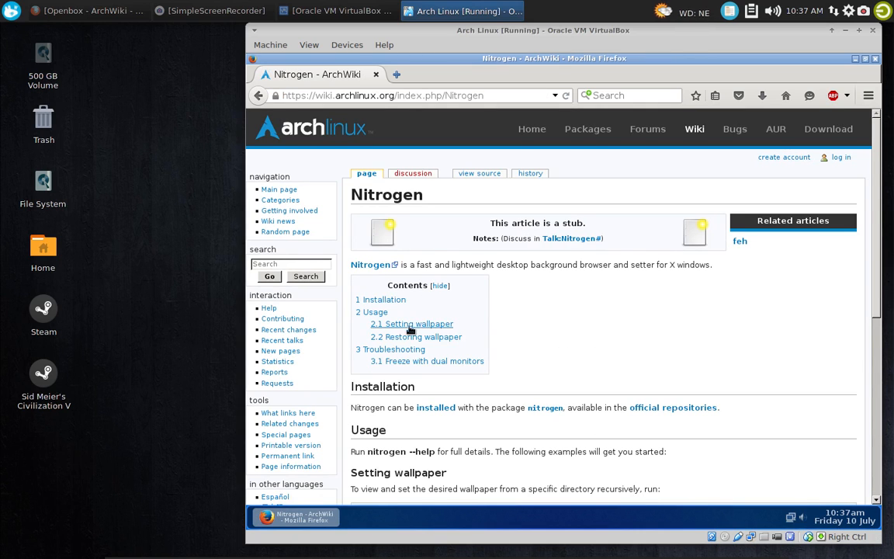
pyautogui.scroll(-8, 453, 353)
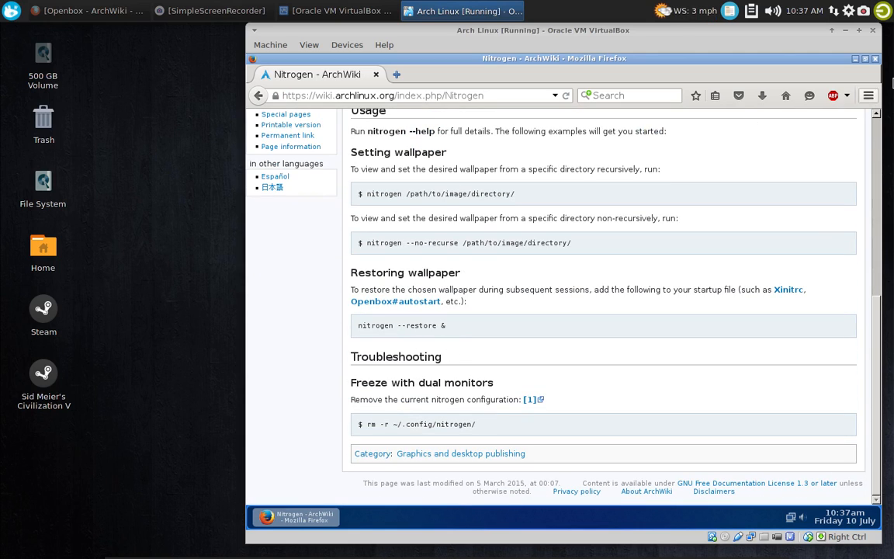
pyautogui.click(855, 58)
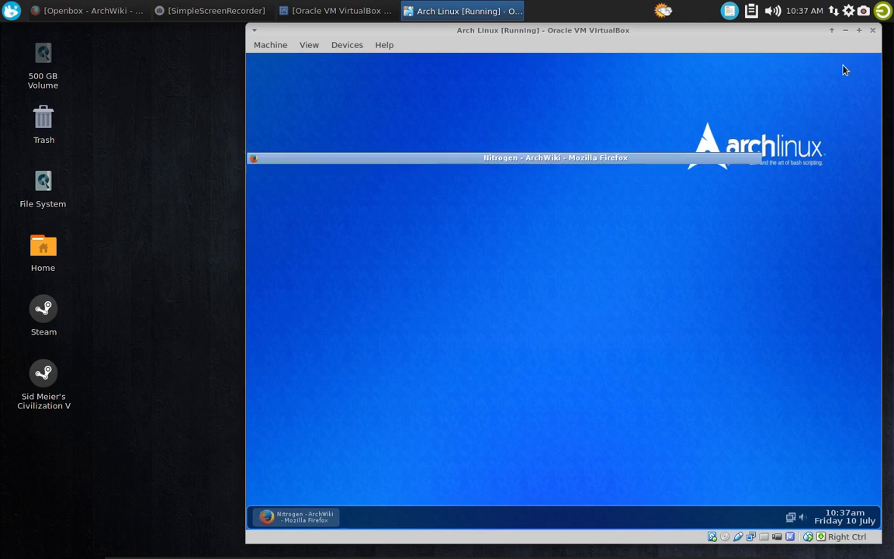
# Open the Openbox autostart script for editing from the desktop's advanced settings
pyautogui.rightClick(452, 207)
pyautogui.moveTo(522, 385)
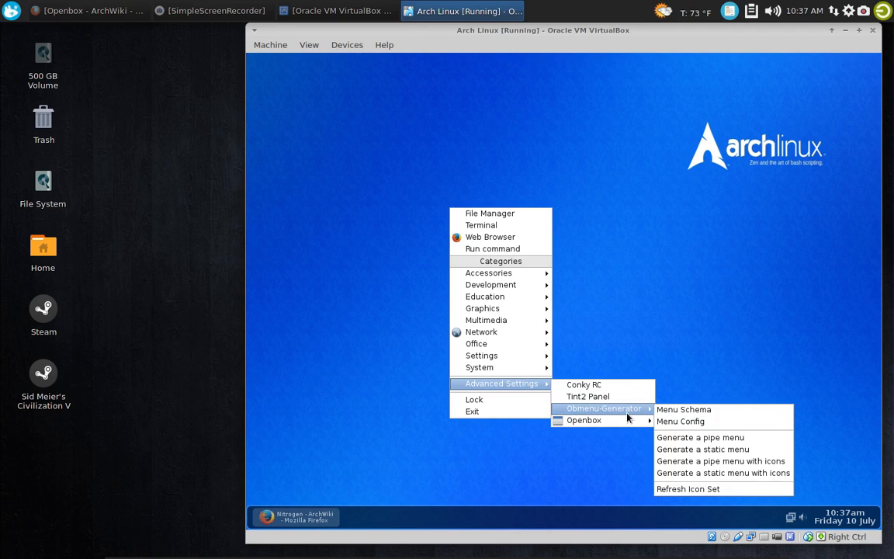
pyautogui.moveTo(644, 421)
pyautogui.click(702, 433)
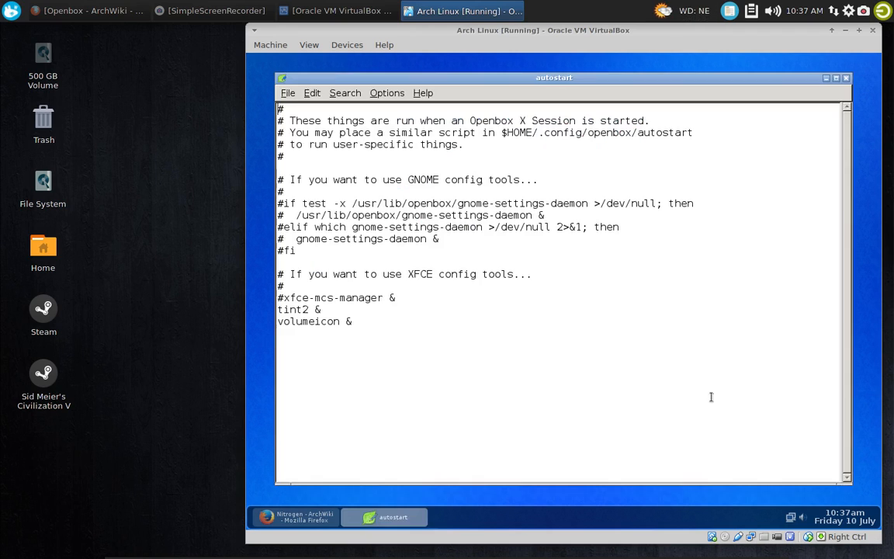
# Add the line 'nitrogen --restore &' below 'volumeicon &' in the autostart script and check it against the ArchWiki article
pyautogui.press('Return')
pyautogui.write('nitrogen')
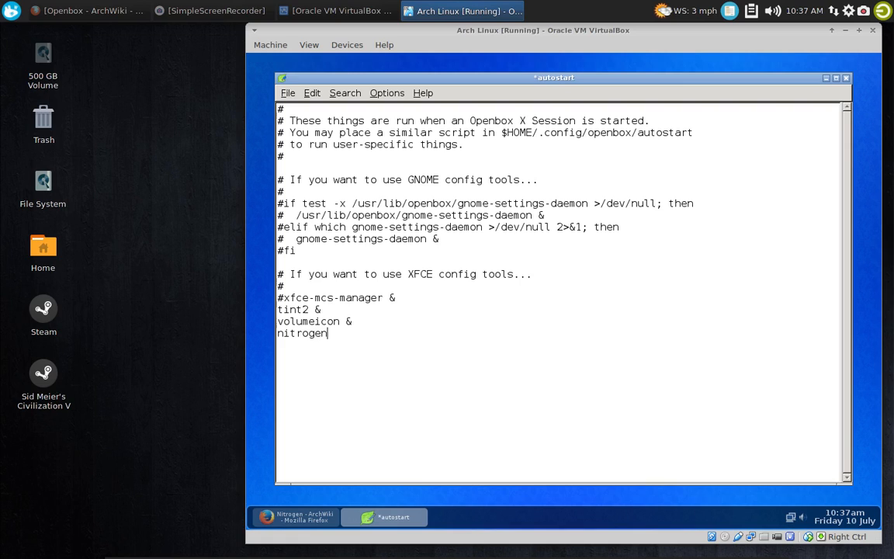
pyautogui.write(' --restore')
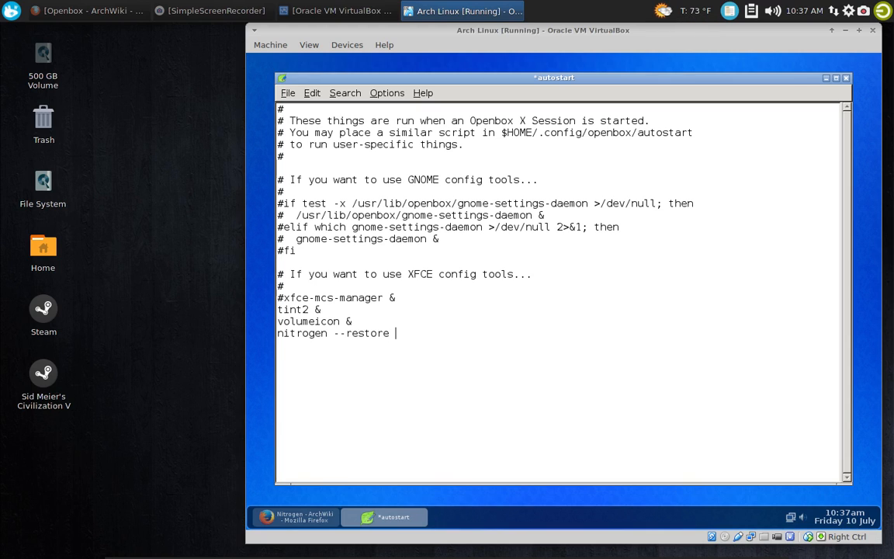
pyautogui.write(' &')
pyautogui.click(324, 519)
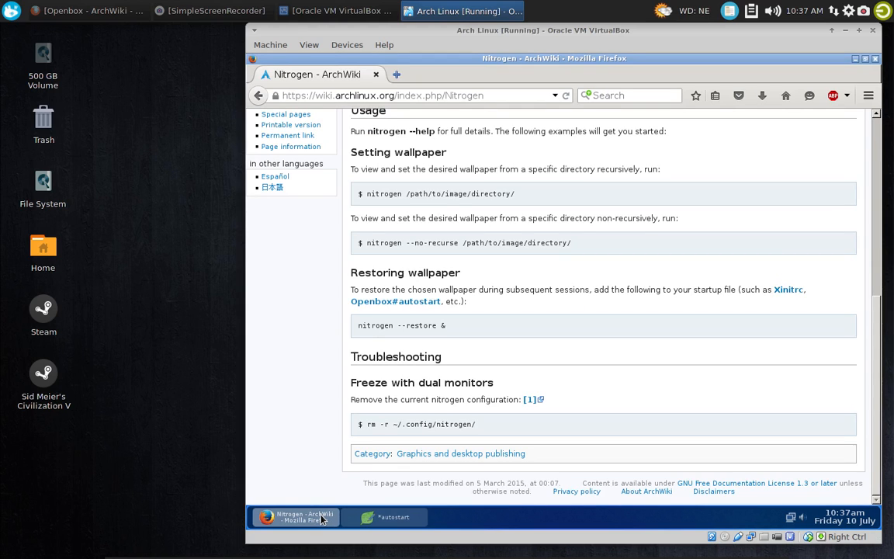
pyautogui.click(324, 519)
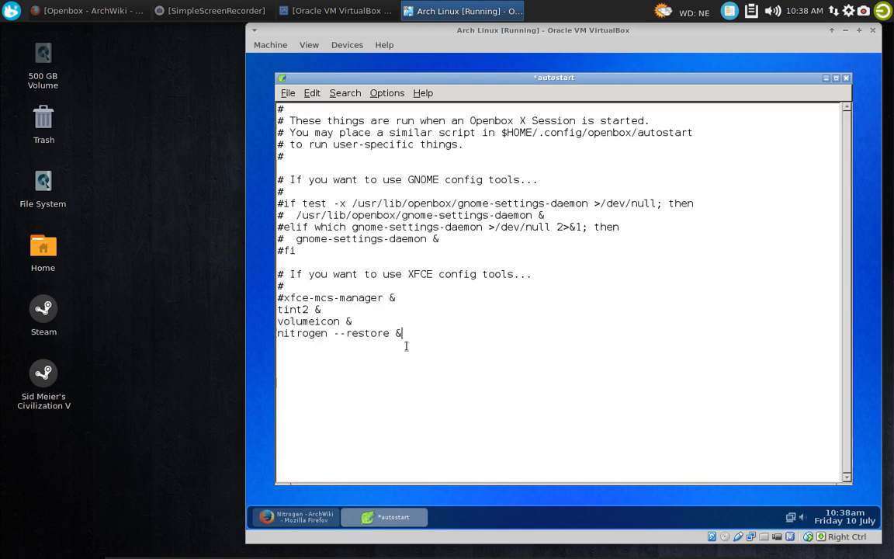
# End the autostart script with a new line, save it, and close the editor and browser windows
pyautogui.press('Return')
pyautogui.click(287, 93)
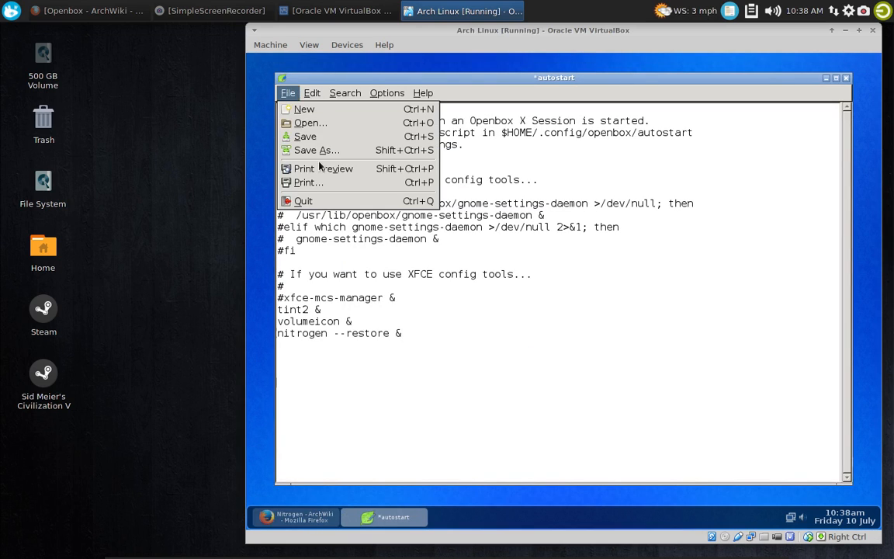
pyautogui.click(322, 137)
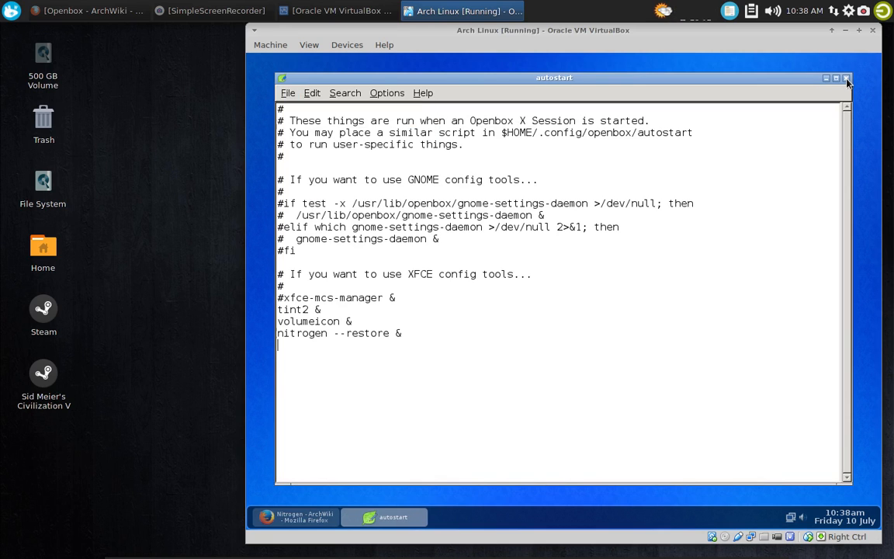
pyautogui.hotkey('ctrl', 'q')
pyautogui.click(293, 517)
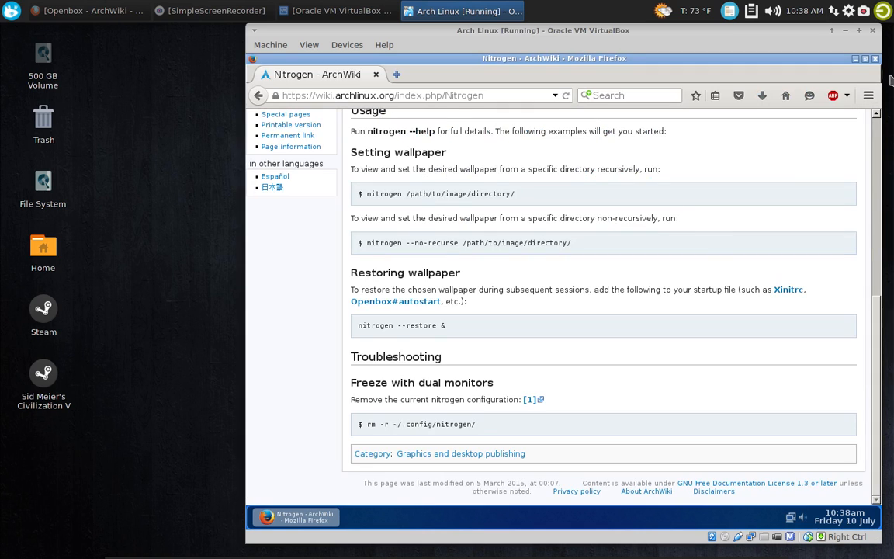
pyautogui.click(875, 60)
# Reboot the virtual machine from the desktop's exit screen and boot the default Arch Linux entry
pyautogui.rightClick(397, 123)
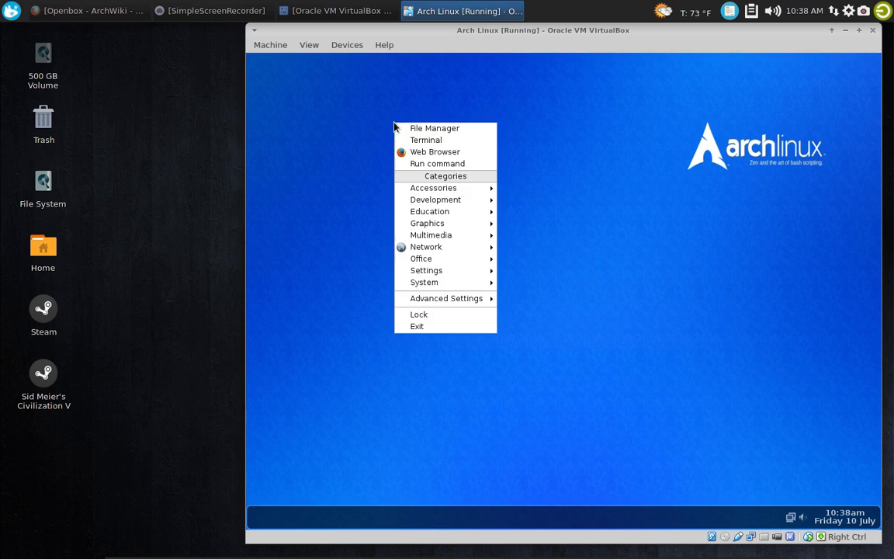
pyautogui.click(454, 325)
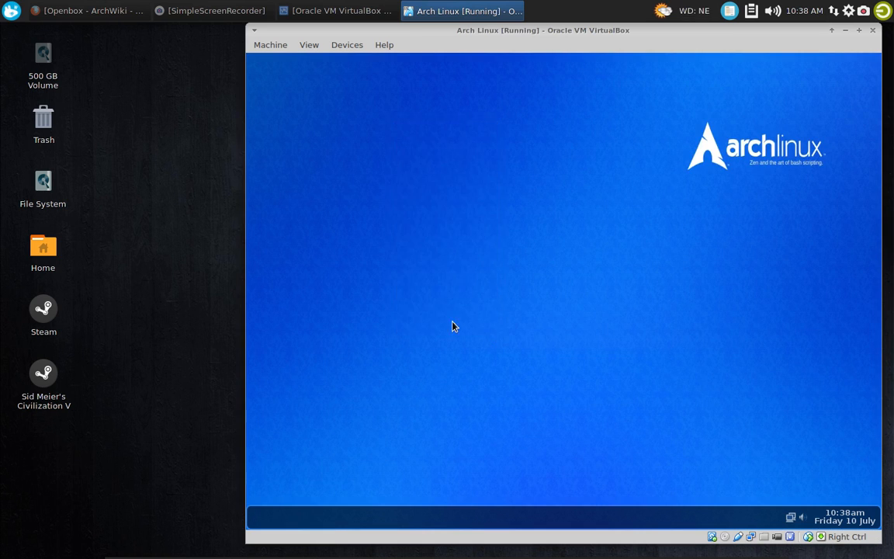
pyautogui.click(483, 298)
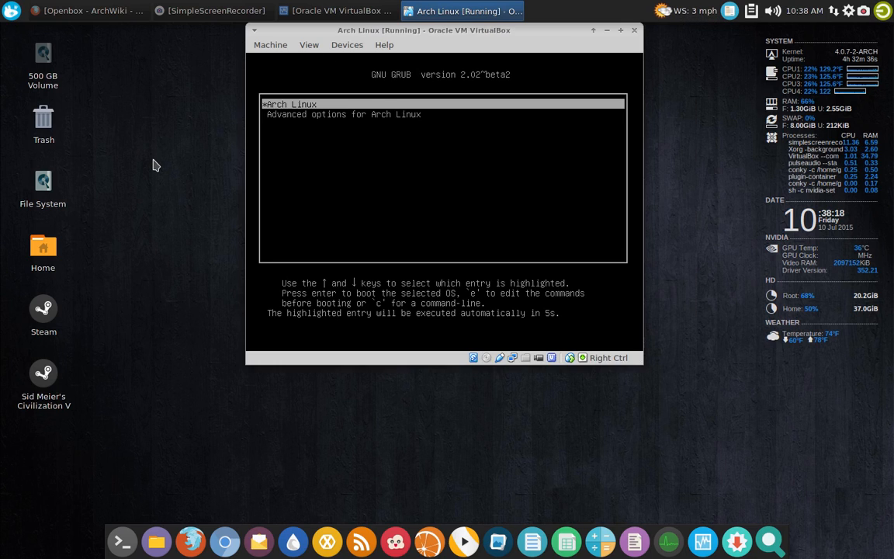
pyautogui.press('Return')
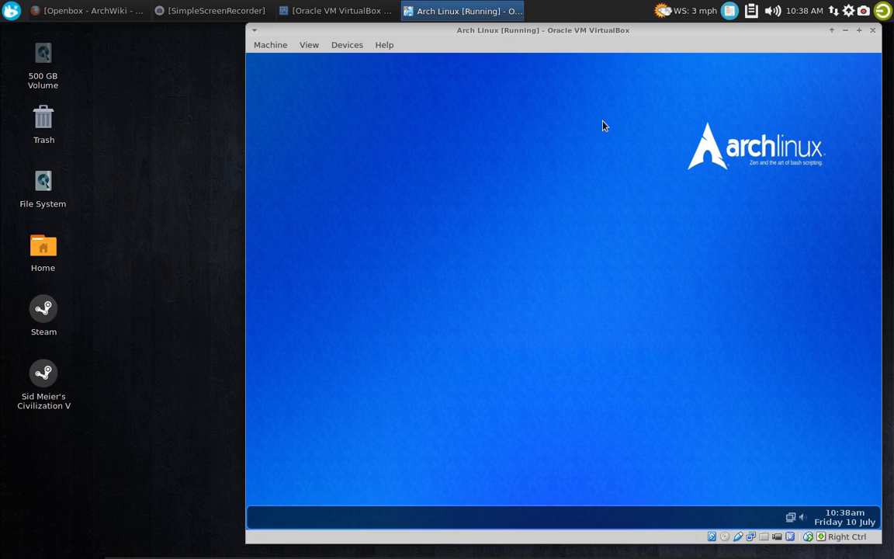
# Launch Xfce Terminal from the System category of the desktop applications
pyautogui.rightClick(381, 153)
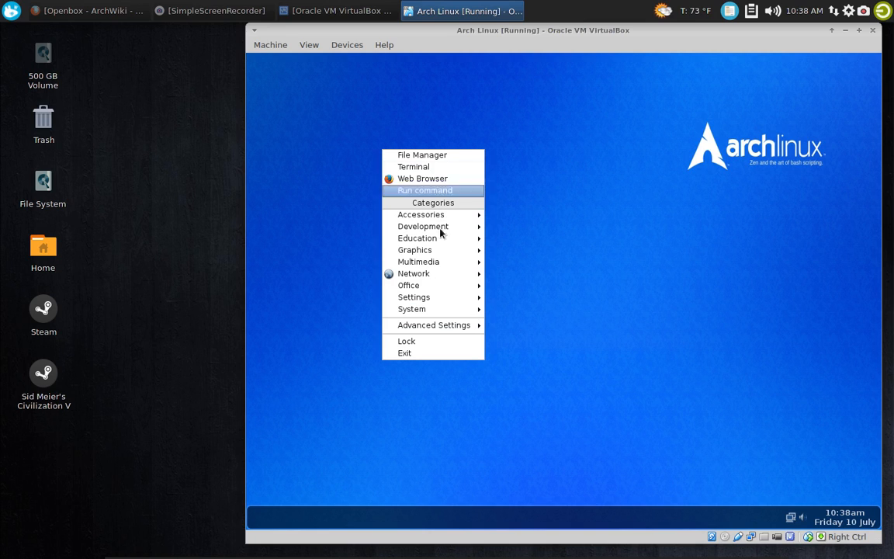
pyautogui.moveTo(439, 310)
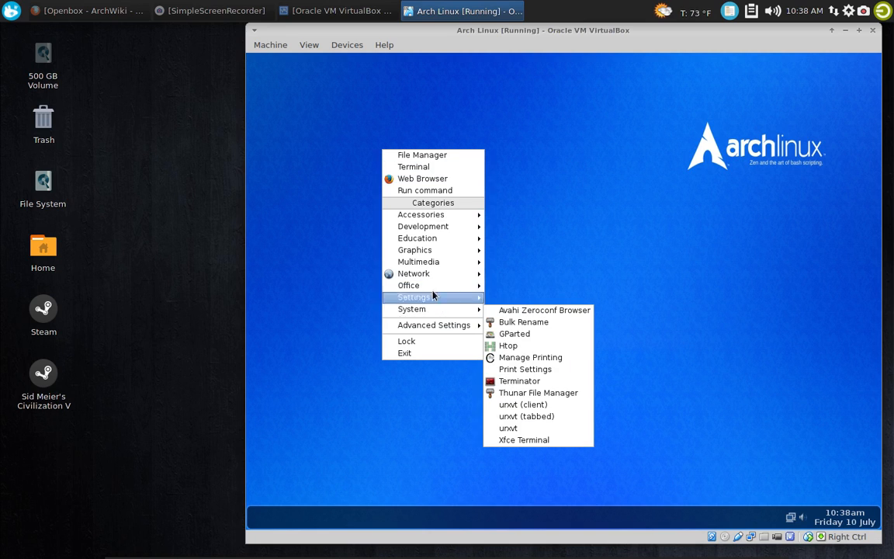
pyautogui.moveTo(426, 253)
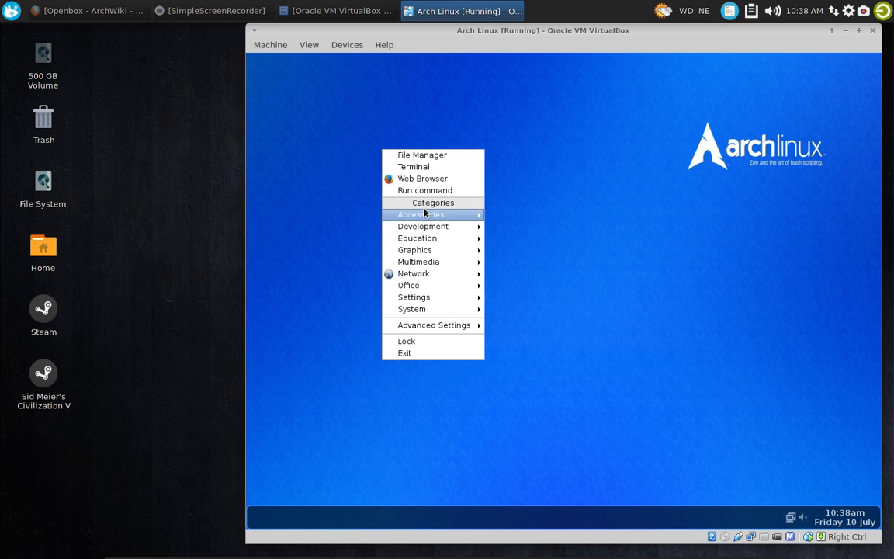
pyautogui.moveTo(425, 211)
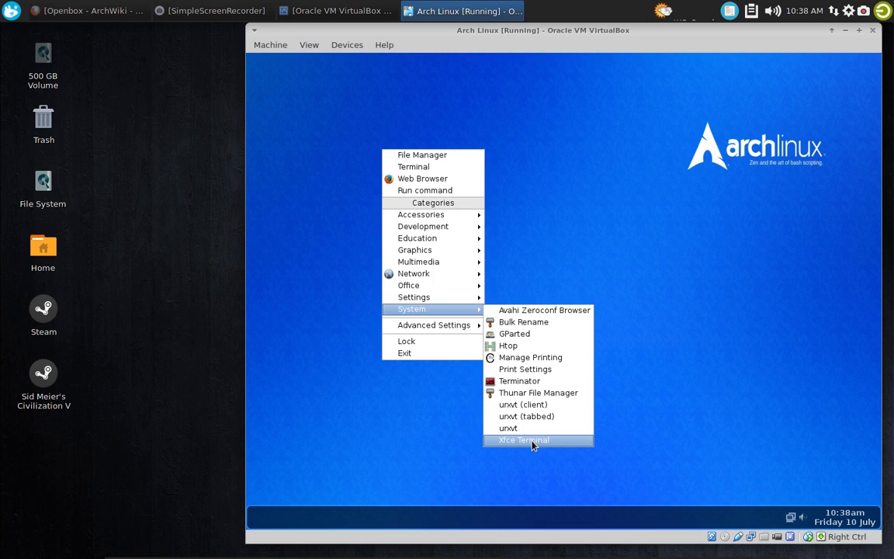
pyautogui.click(532, 440)
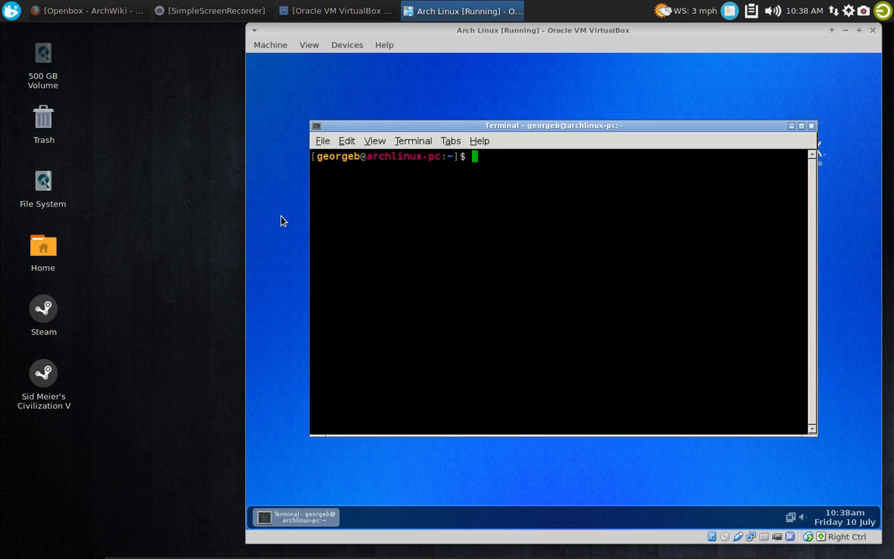
# Search for octopi with yaourt and choose packages 1, 2, 6 and 9 for installation
pyautogui.write('yaourt ')
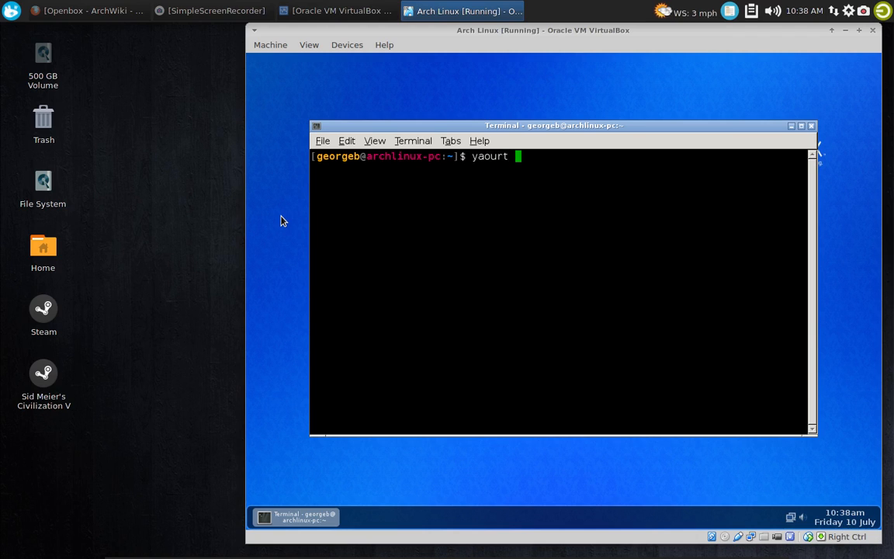
pyautogui.write('oct')
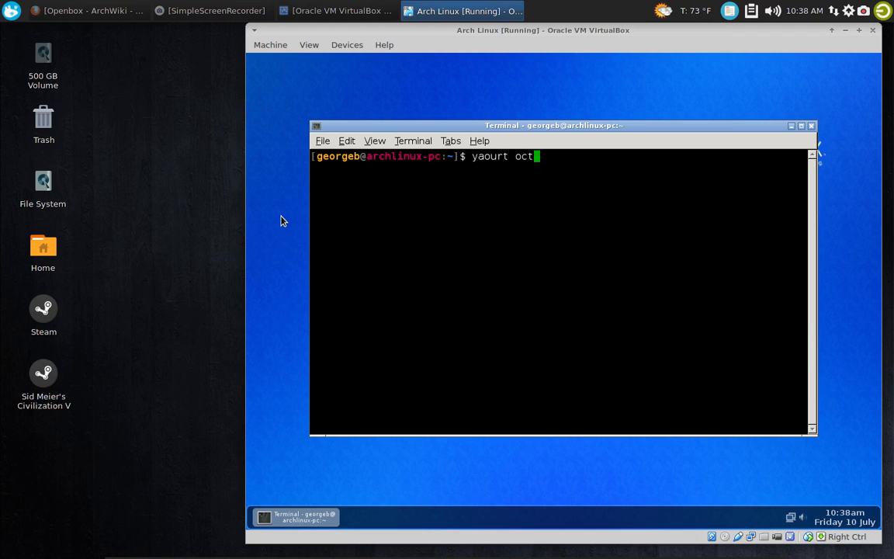
pyautogui.write('opi')
pyautogui.press('Return')
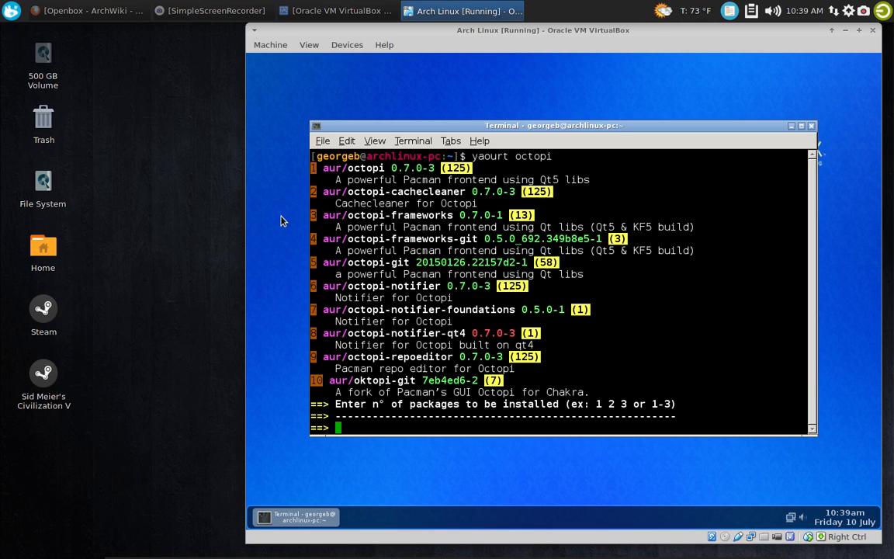
pyautogui.write('1 2 6')
pyautogui.write('9')
pyautogui.press('Return')
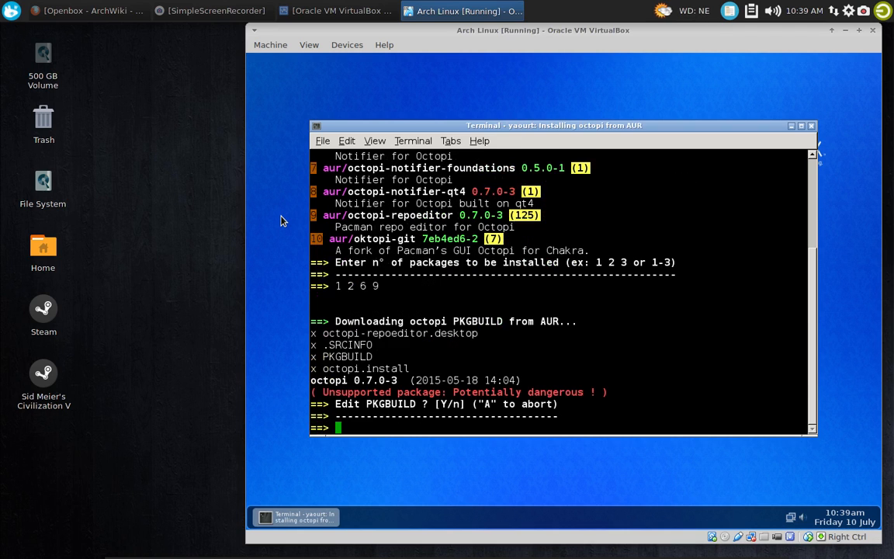
# Build and install the Octopi packages without editing the PKGBUILD, supplying the sudo password and accepting the default phonon-qt5 provider, and close the terminal
pyautogui.write('n')
pyautogui.press('Return')
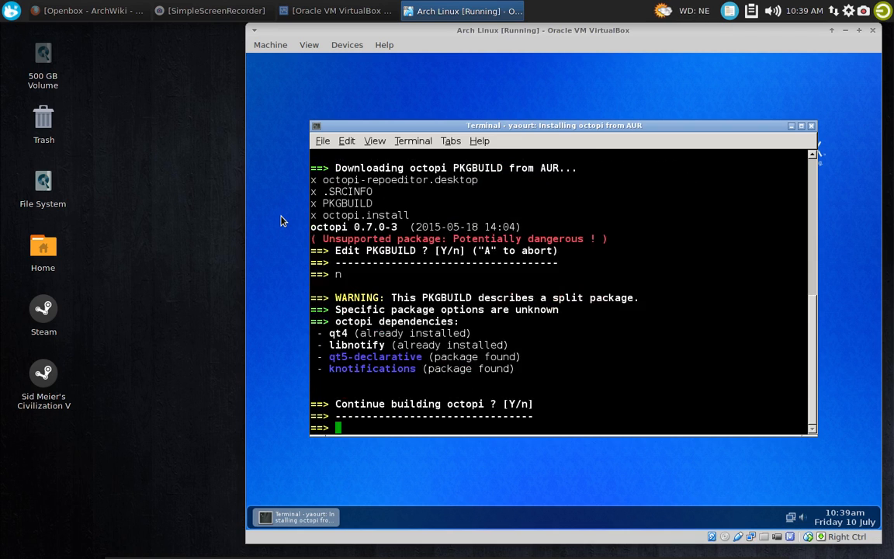
pyautogui.press('Return')
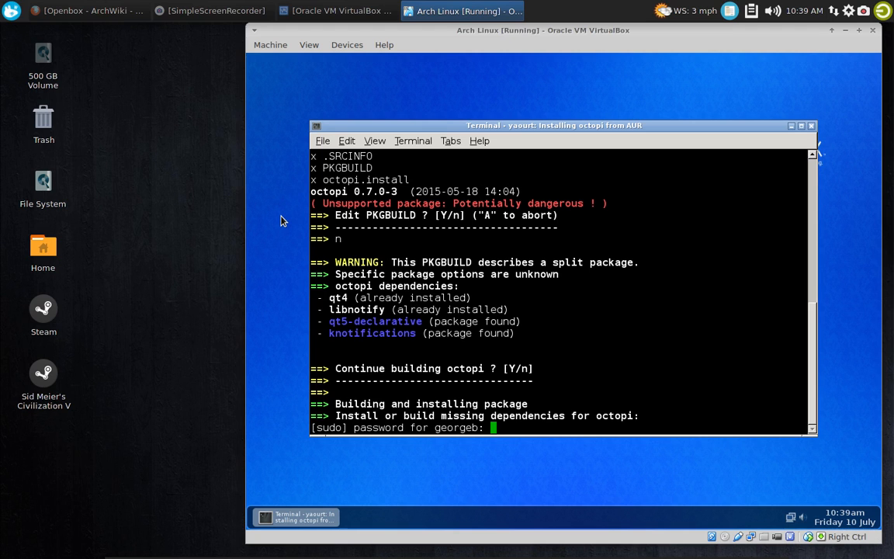
pyautogui.press('Return')
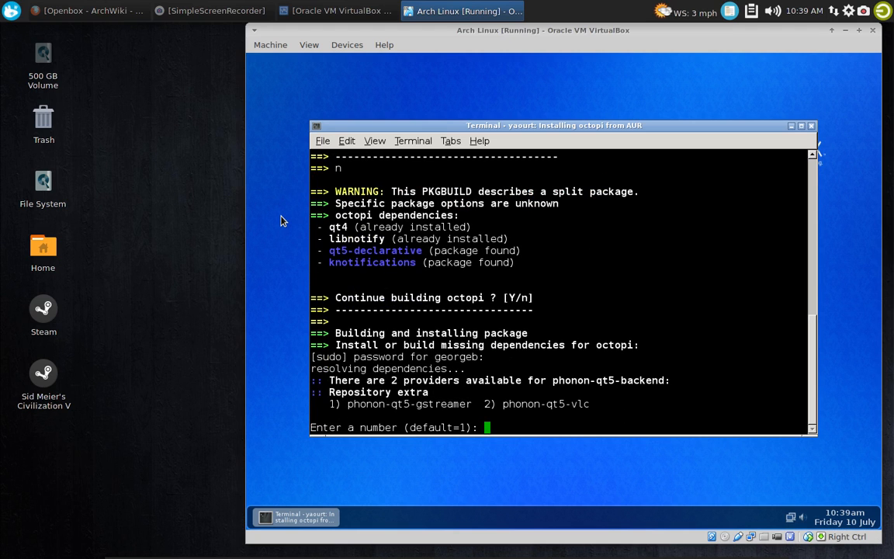
pyautogui.press('Return')
pyautogui.press('Return')
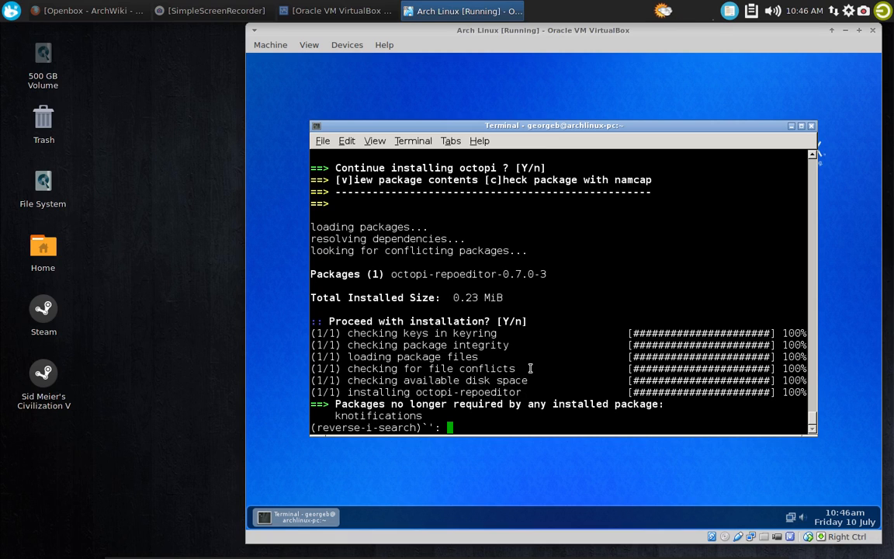
pyautogui.press('Return')
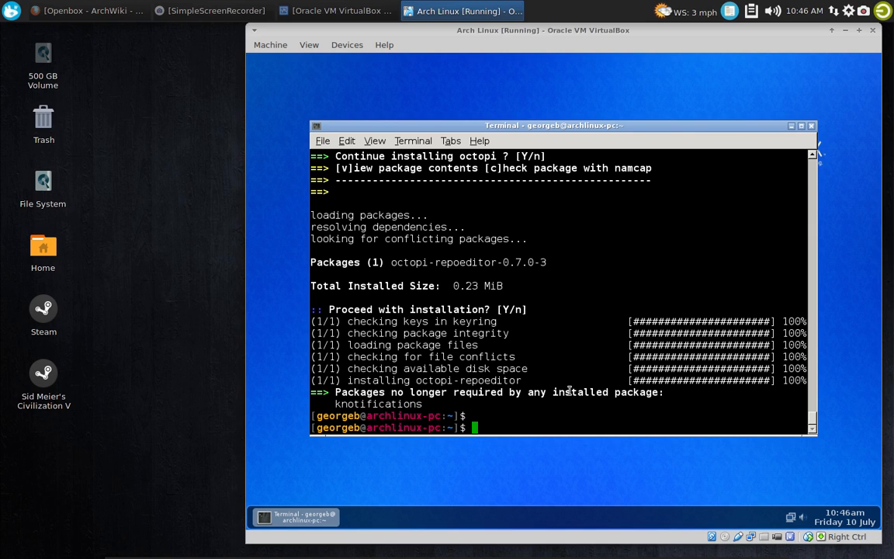
pyautogui.click(811, 125)
# Launch Octopi and Octopi Notifier from the System category of the desktop applications
pyautogui.moveTo(435, 276)
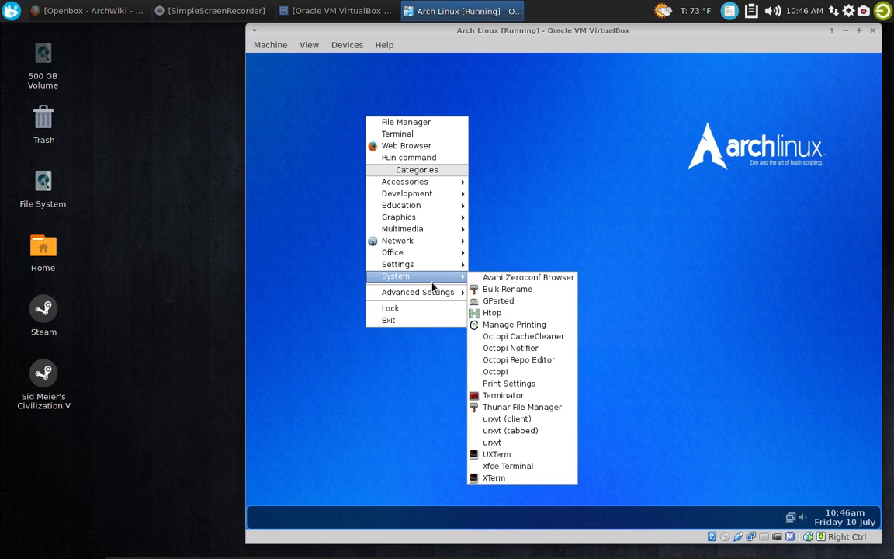
pyautogui.click(505, 372)
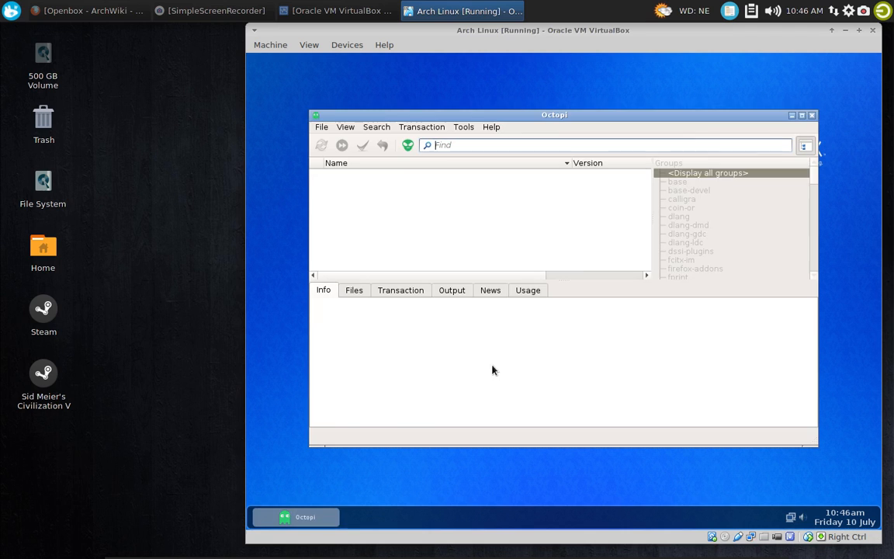
pyautogui.rightClick(420, 482)
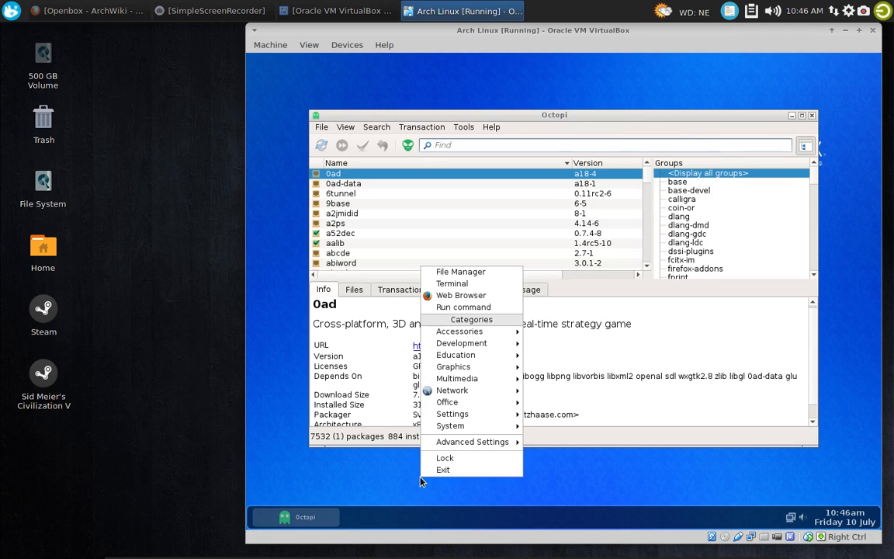
pyautogui.moveTo(465, 426)
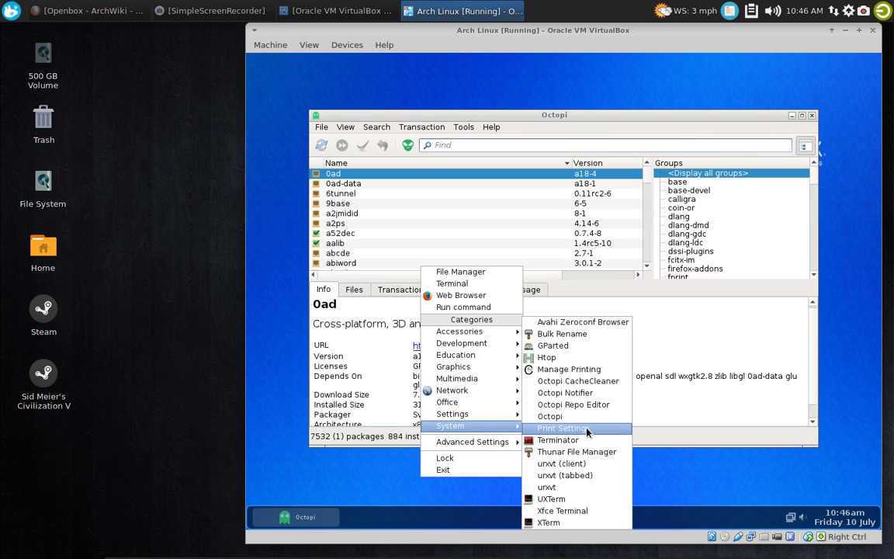
pyautogui.click(585, 394)
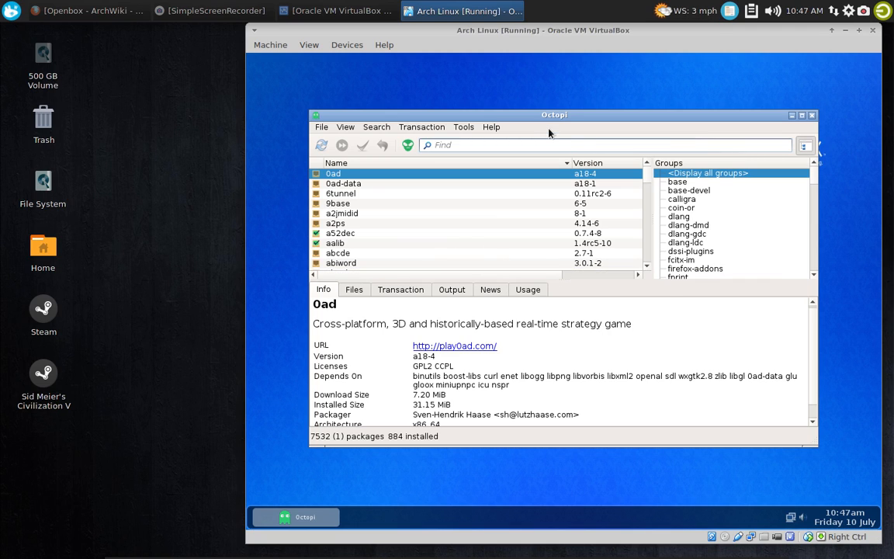
# Search the official repository packages for 'greybird' in Octopi
pyautogui.write('g')
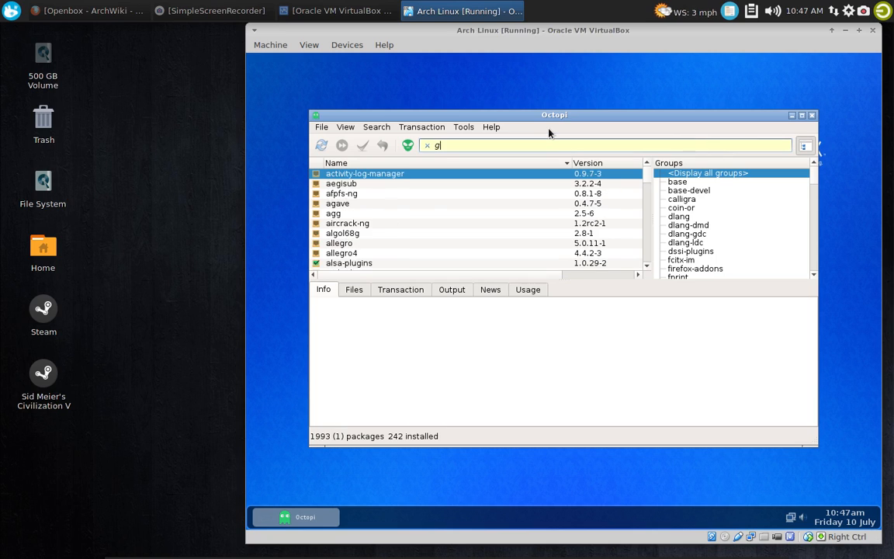
pyautogui.write('rey')
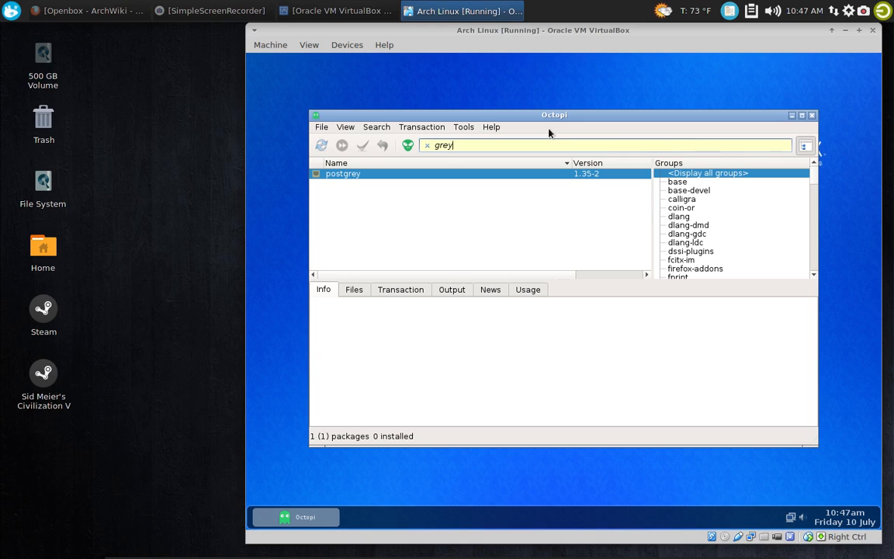
pyautogui.write('bird')
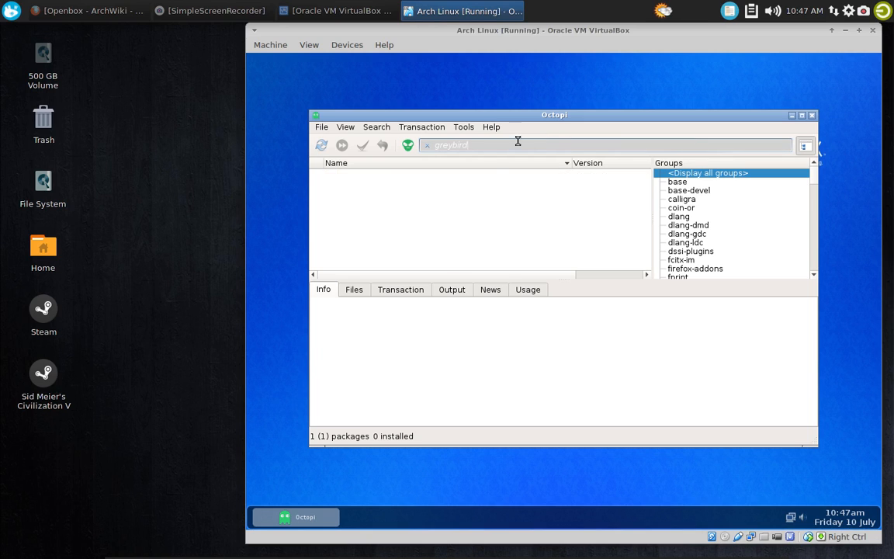
# Switch Octopi to AUR packages and search them for 'greybird'
pyautogui.click(407, 149)
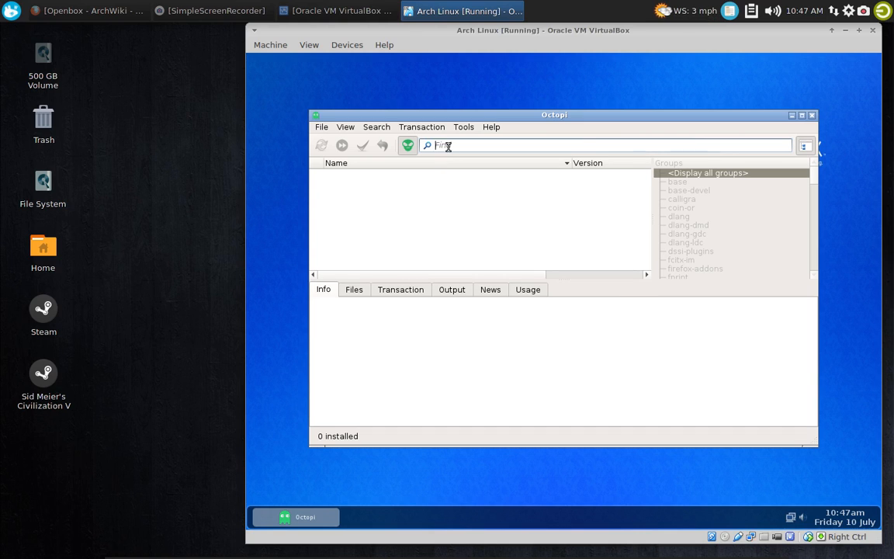
pyautogui.write('greybird')
pyautogui.press('Return')
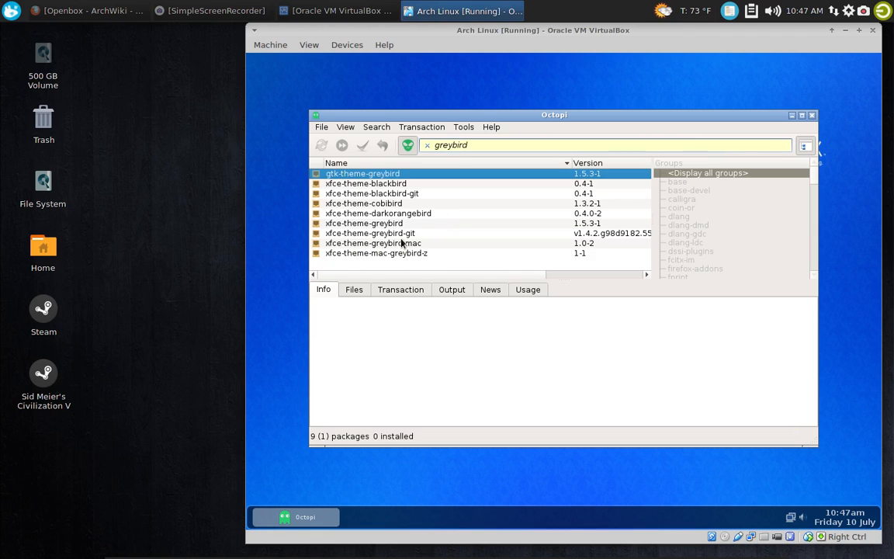
# Install gtk-theme-greybird from the AUR without editing its PKGBUILD, and view the package's information
pyautogui.rightClick(387, 175)
pyautogui.click(422, 179)
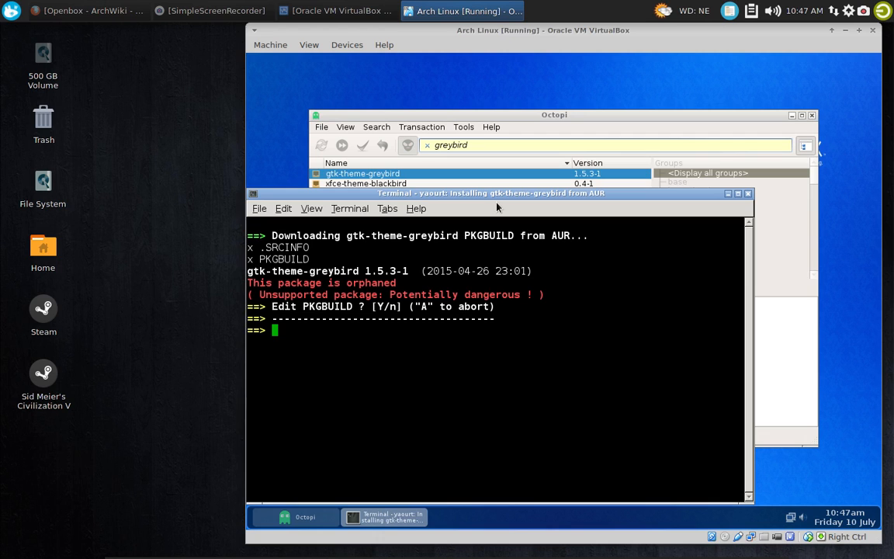
pyautogui.write('n')
pyautogui.press('Return')
pyautogui.press('Return')
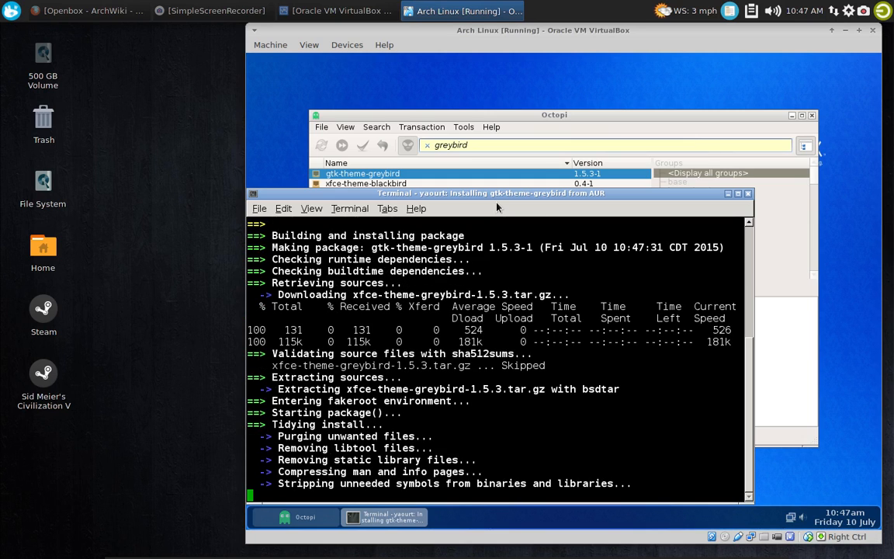
pyautogui.press('Return')
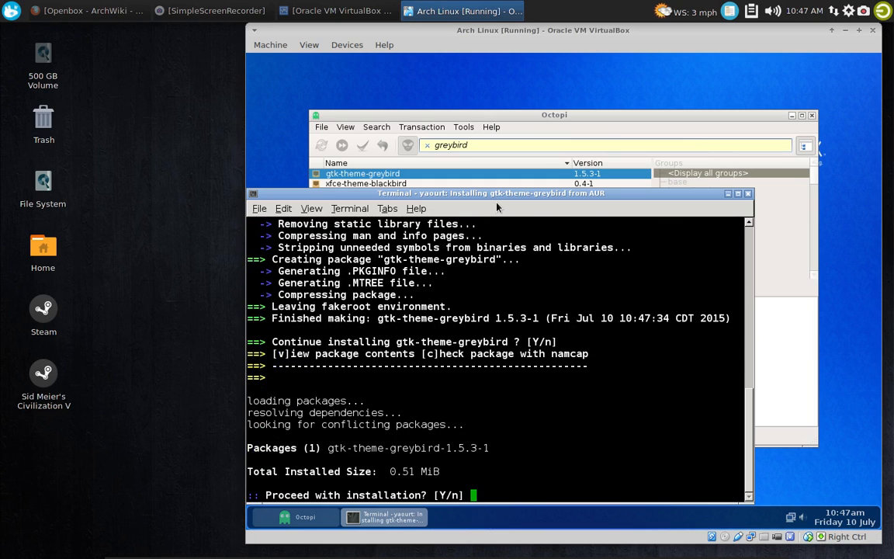
pyautogui.press('Return')
pyautogui.press('Return')
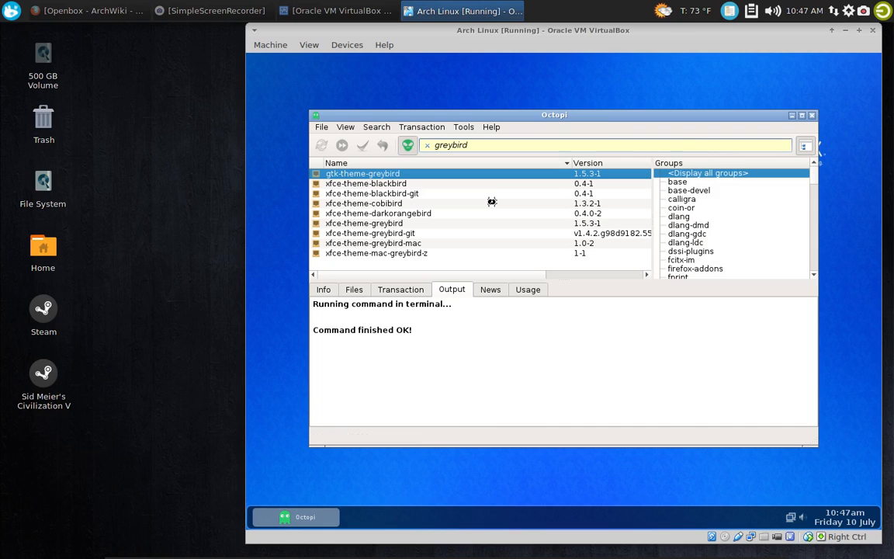
pyautogui.click(324, 291)
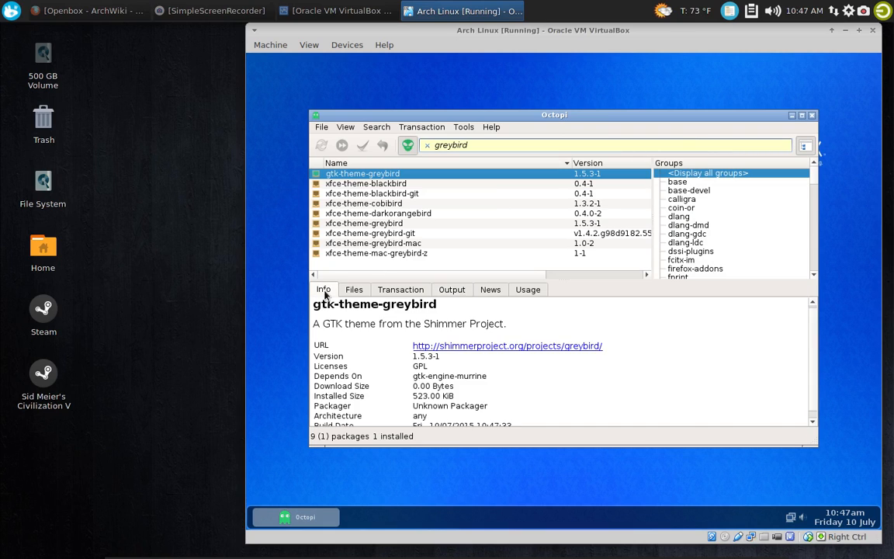
# Replace the AUR package search with 'xcursor-breeze'
pyautogui.click(427, 145)
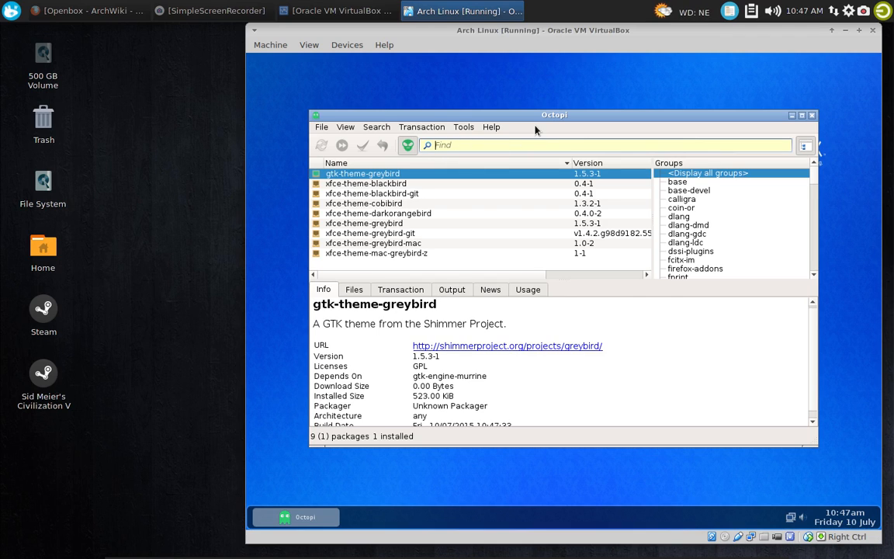
pyautogui.write('xcursor-bre')
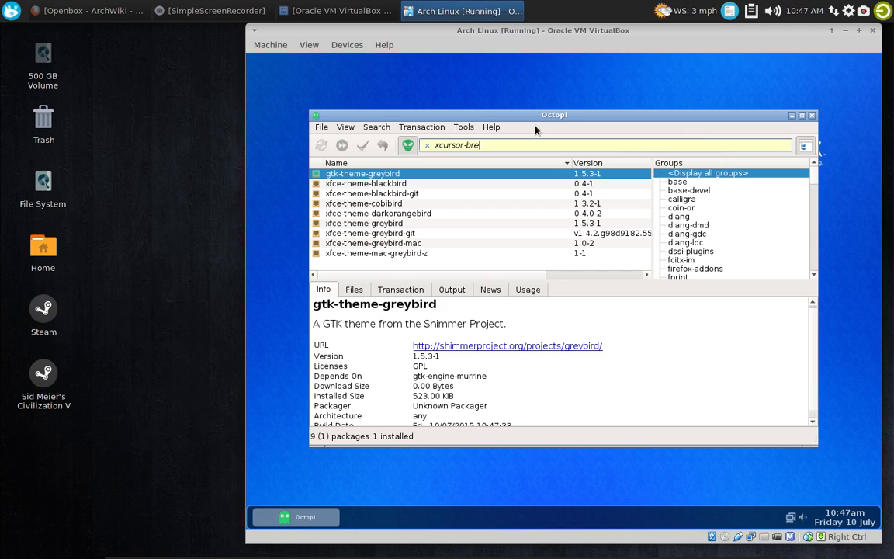
pyautogui.write('eze')
pyautogui.press('Return')
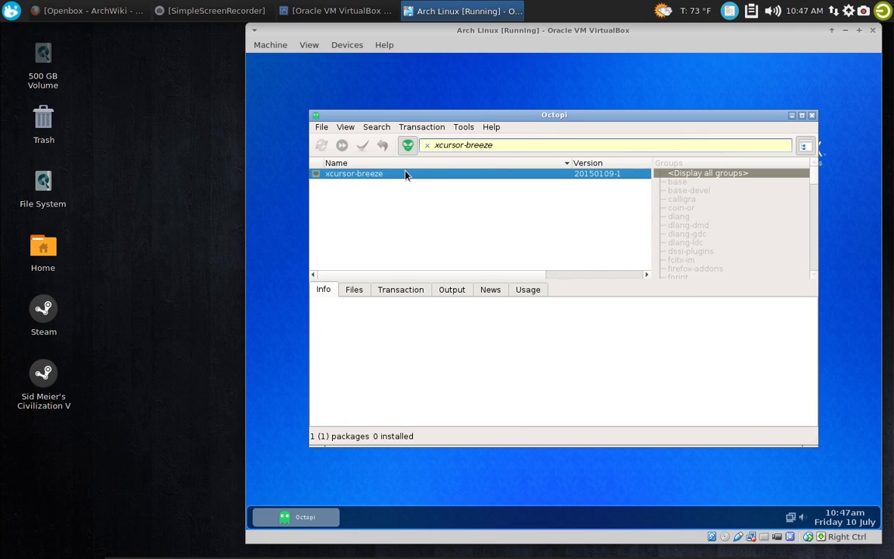
# Install xcursor-breeze from the AUR without editing its PKGBUILD, and close Octopi
pyautogui.rightClick(404, 175)
pyautogui.click(423, 176)
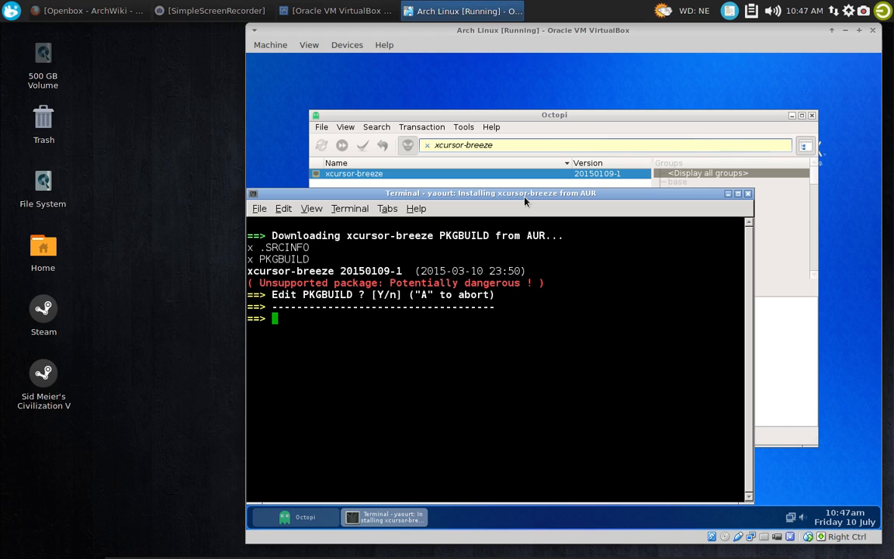
pyautogui.write('n')
pyautogui.press('Return')
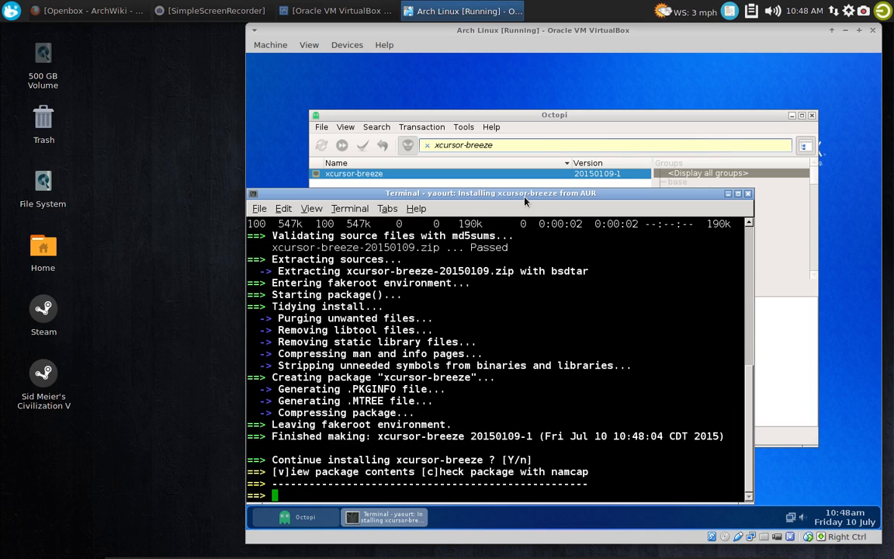
pyautogui.press('Return')
pyautogui.press('Return')
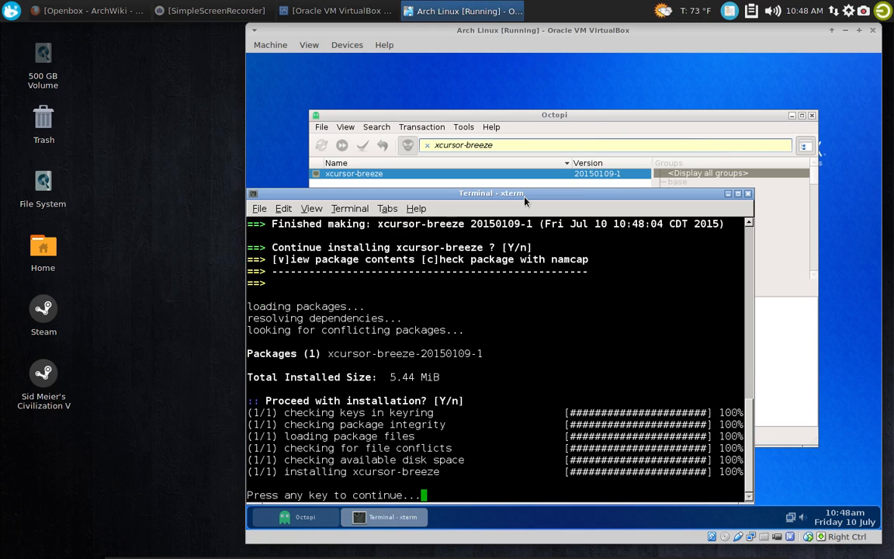
pyautogui.press('Return')
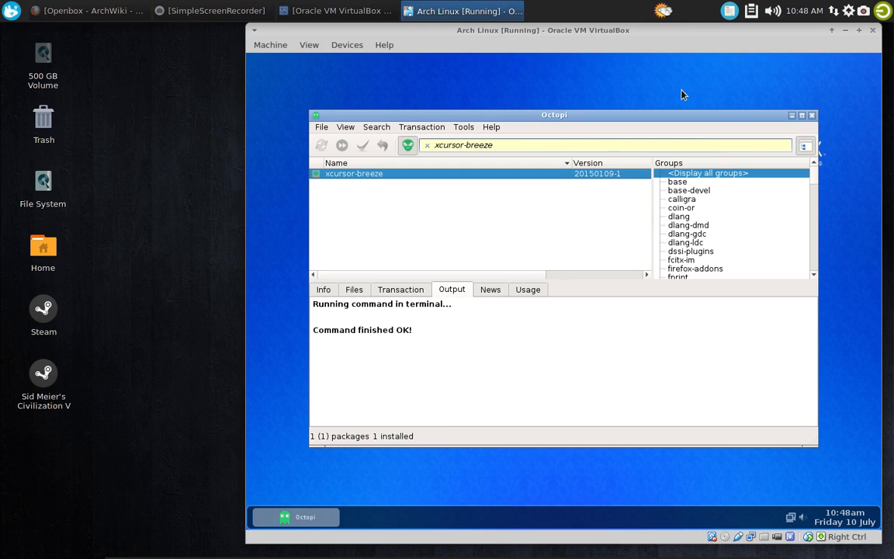
pyautogui.click(812, 116)
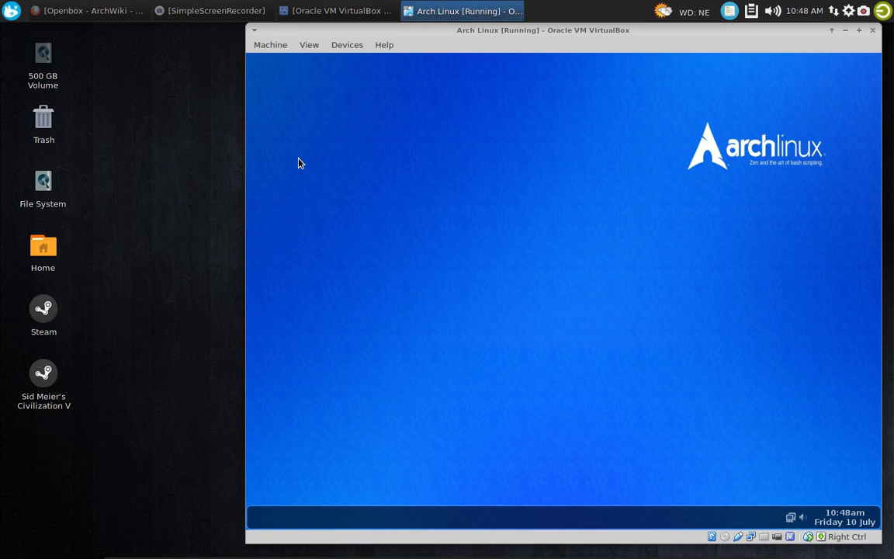
# Launch Customize Look and Feel from the desktop's Settings category and select the Greybird widget style
pyautogui.rightClick(320, 132)
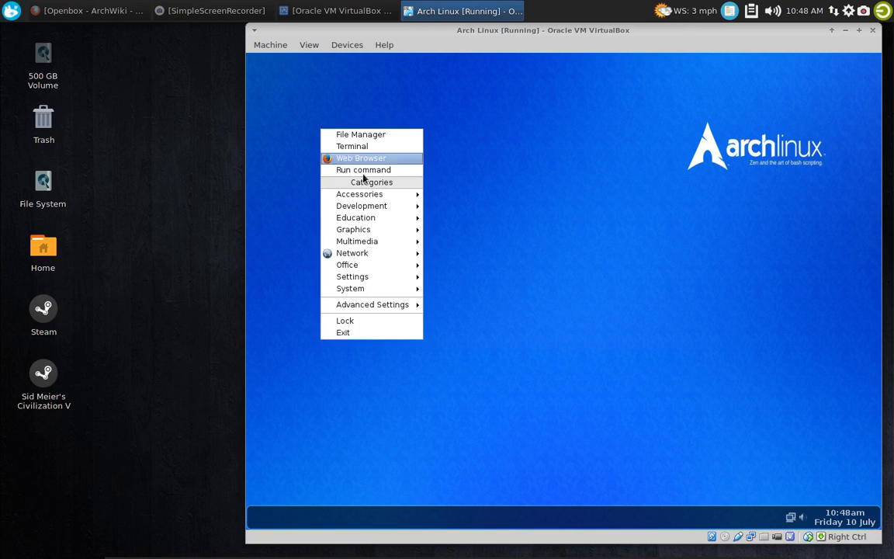
pyautogui.moveTo(379, 288)
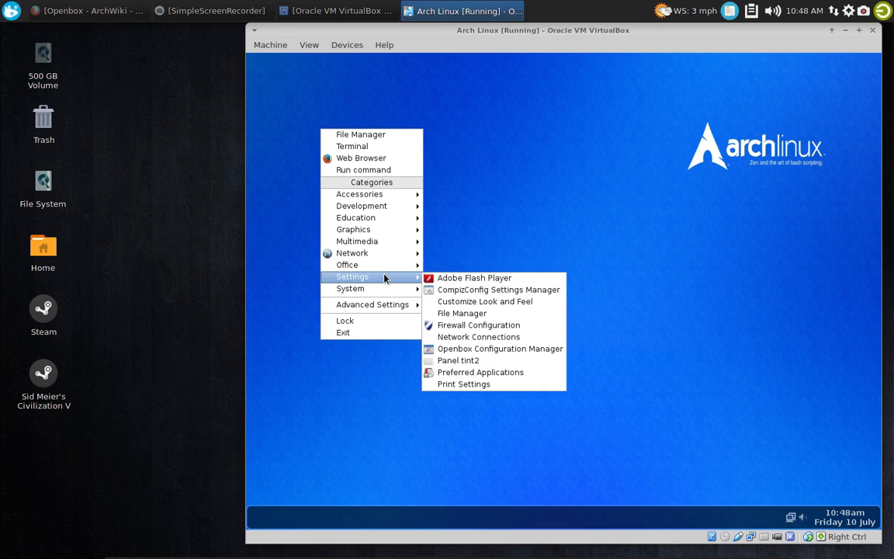
pyautogui.click(514, 302)
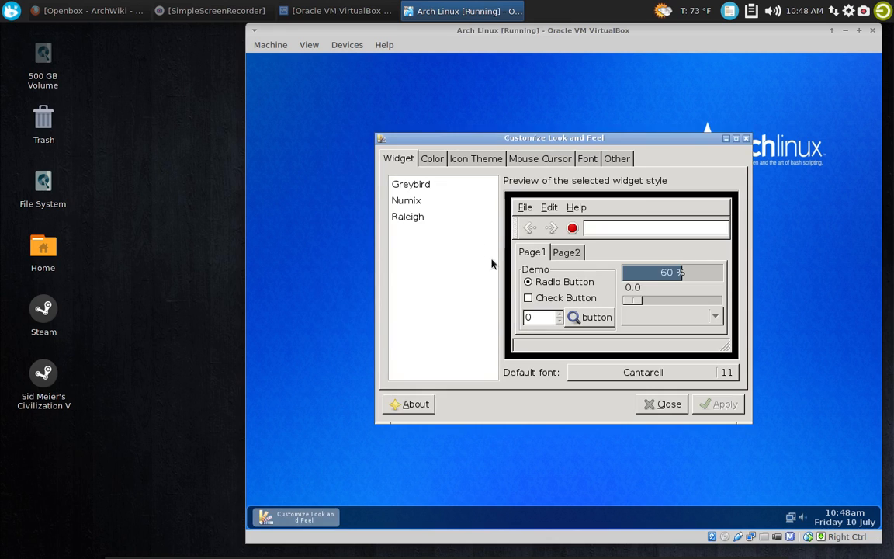
pyautogui.click(411, 184)
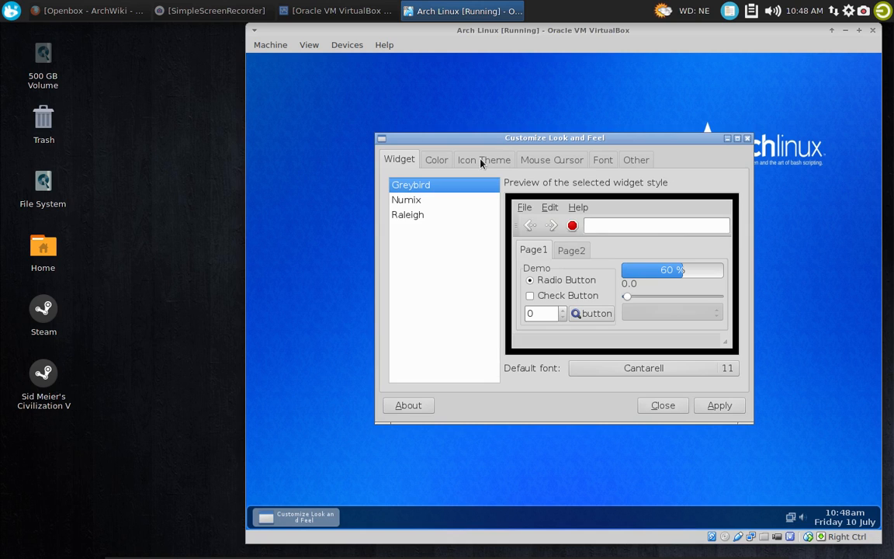
# Choose Numix Circle as the icon theme and Breeze as the mouse cursor theme
pyautogui.click(437, 160)
pyautogui.click(483, 160)
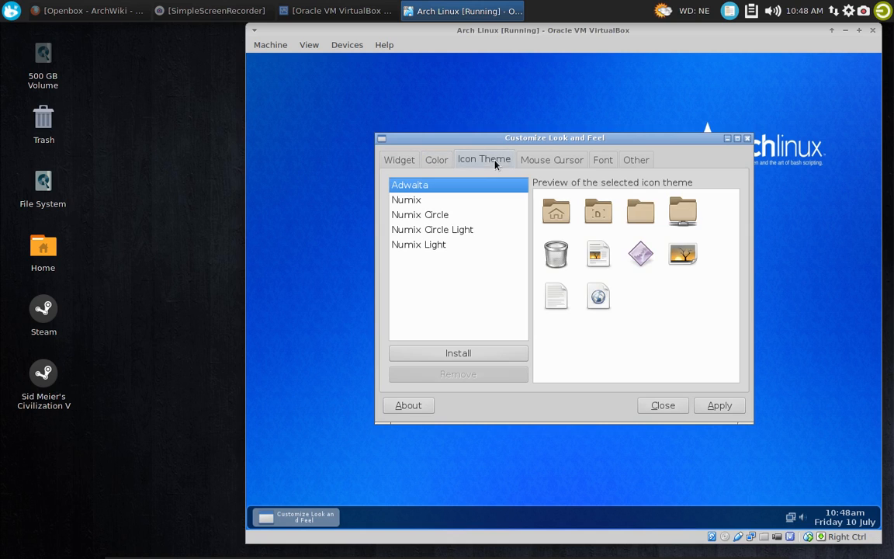
pyautogui.click(433, 222)
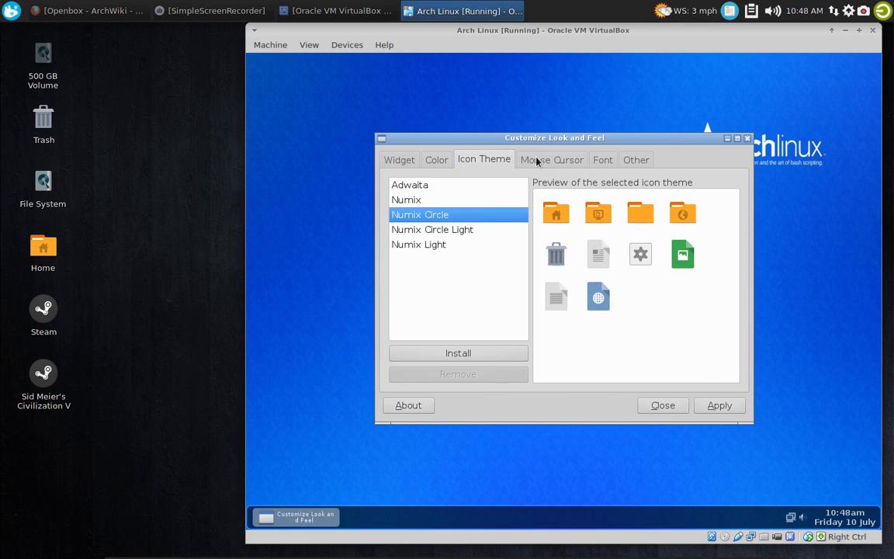
pyautogui.click(537, 161)
pyautogui.click(415, 200)
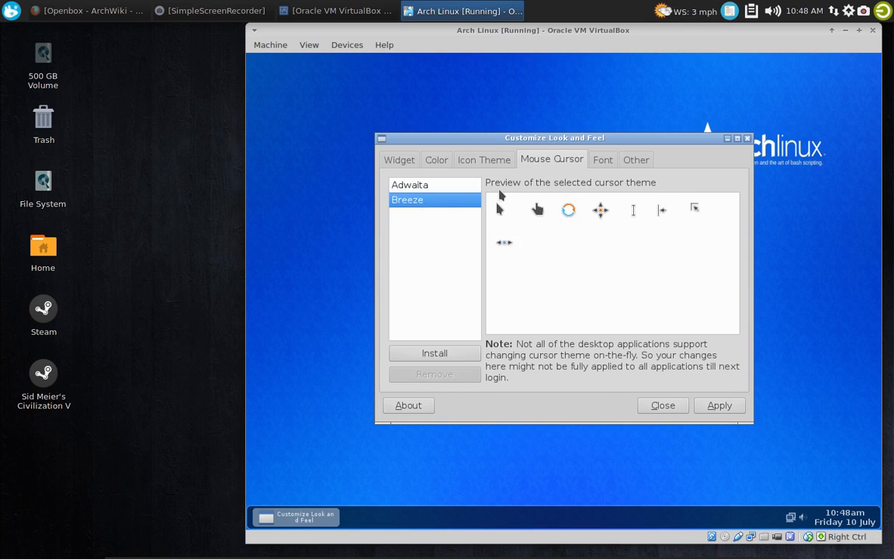
# Set font hinting to Slight and sub-pixel geometry to RGB, apply the appearance changes, and close the window
pyautogui.click(598, 160)
pyautogui.click(595, 242)
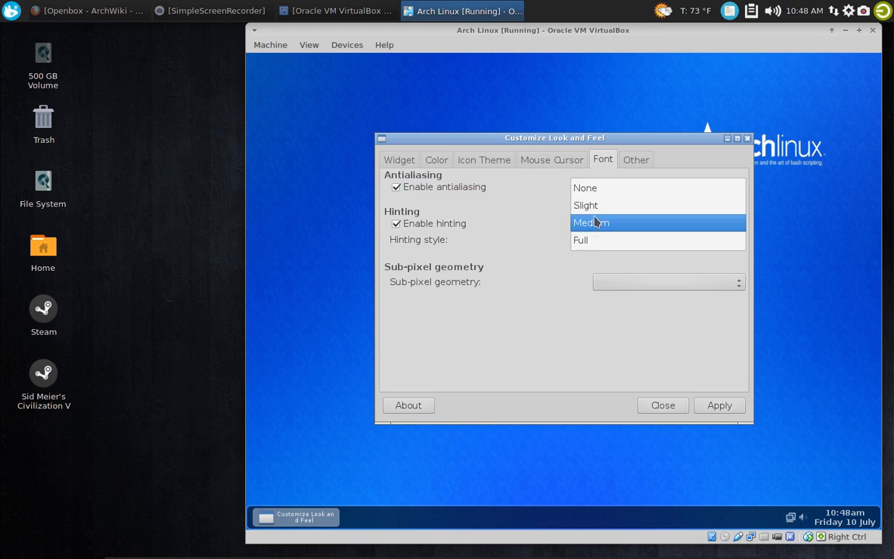
pyautogui.click(596, 205)
pyautogui.click(612, 283)
pyautogui.click(608, 295)
pyautogui.click(608, 284)
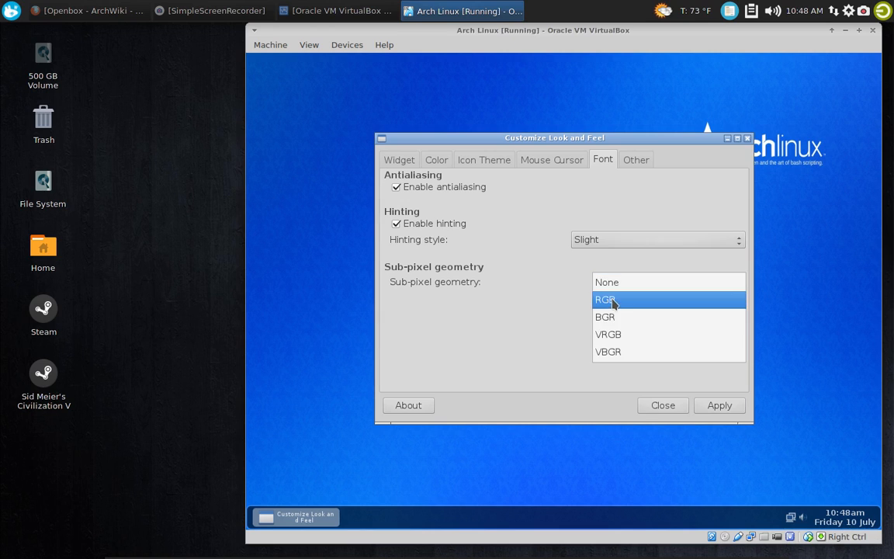
pyautogui.click(604, 303)
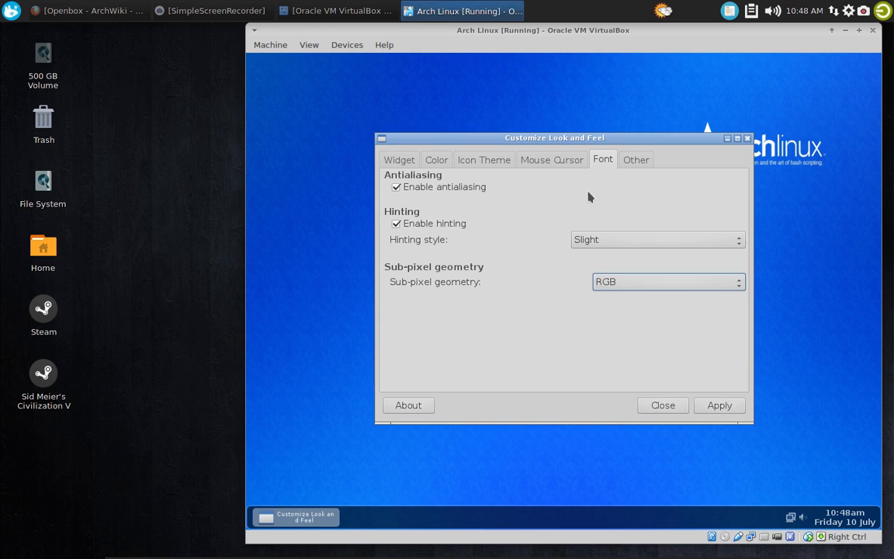
pyautogui.click(715, 409)
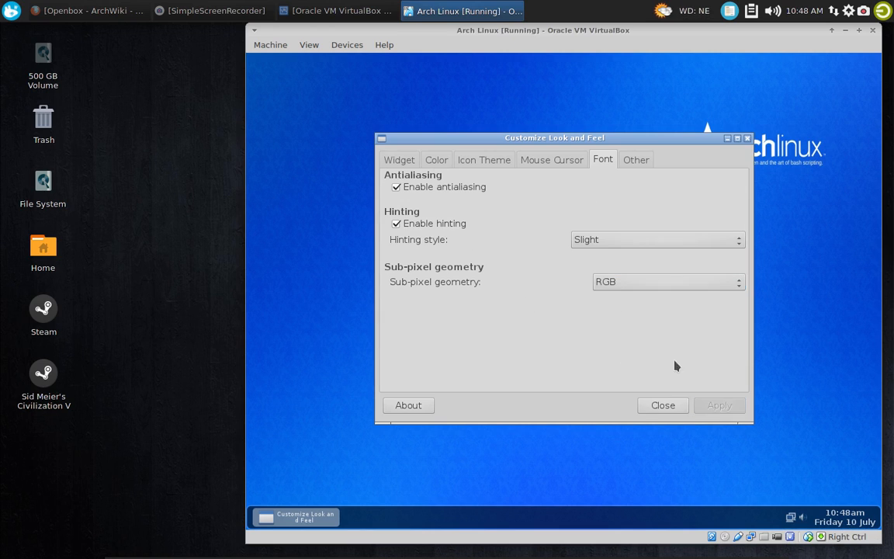
pyautogui.click(398, 157)
pyautogui.click(661, 405)
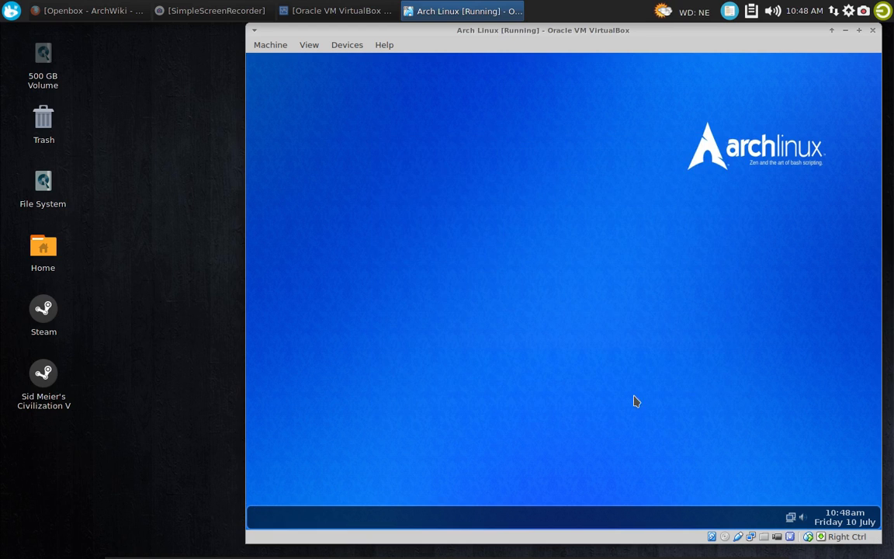
# Generate a pipe menu with icons through Obmenu-Generator and reload the Openbox configuration
pyautogui.rightClick(426, 186)
pyautogui.moveTo(482, 268)
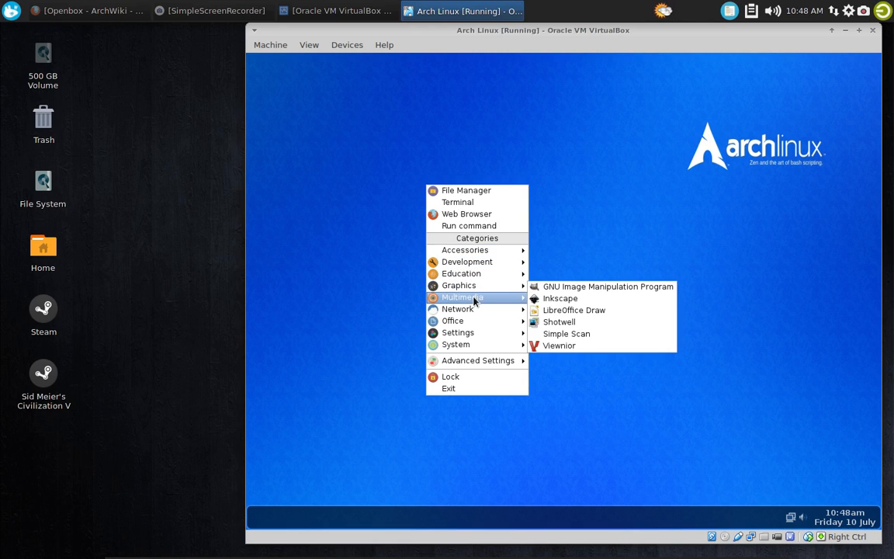
pyautogui.moveTo(468, 323)
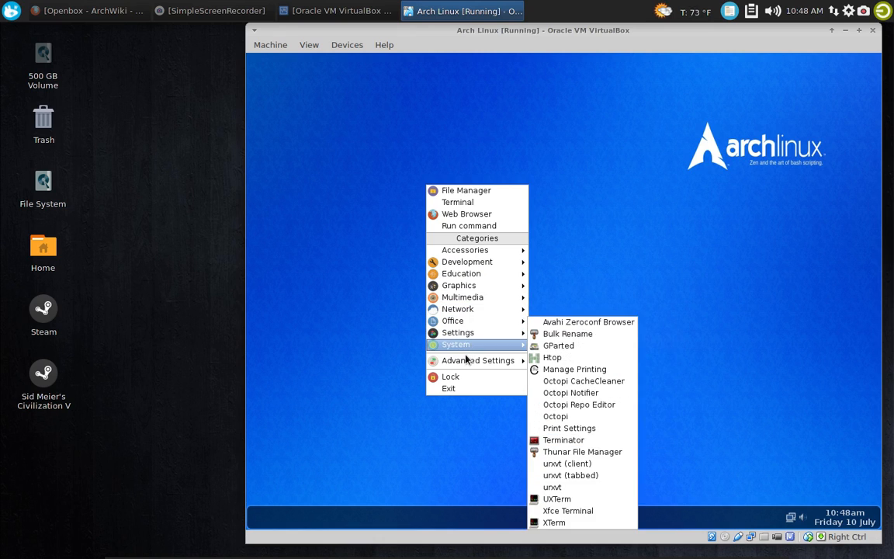
pyautogui.moveTo(470, 360)
pyautogui.moveTo(605, 385)
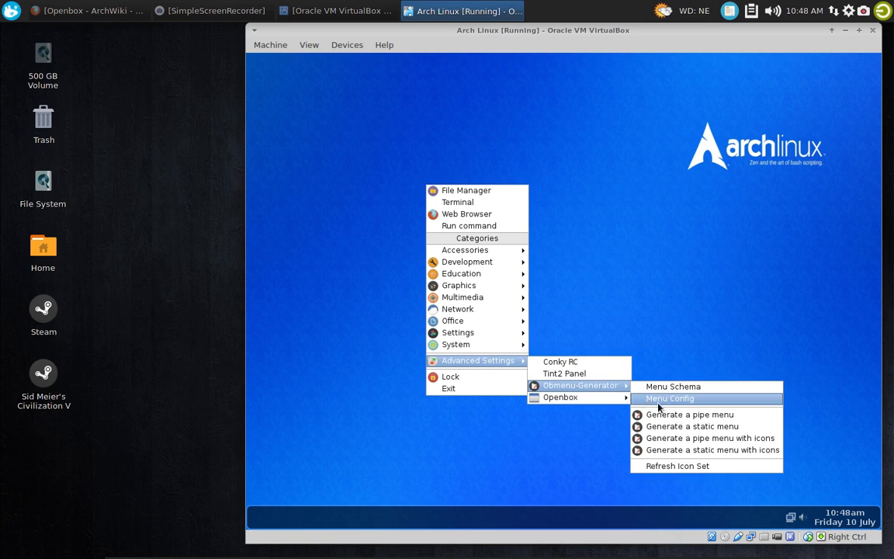
pyautogui.click(748, 445)
pyautogui.rightClick(404, 160)
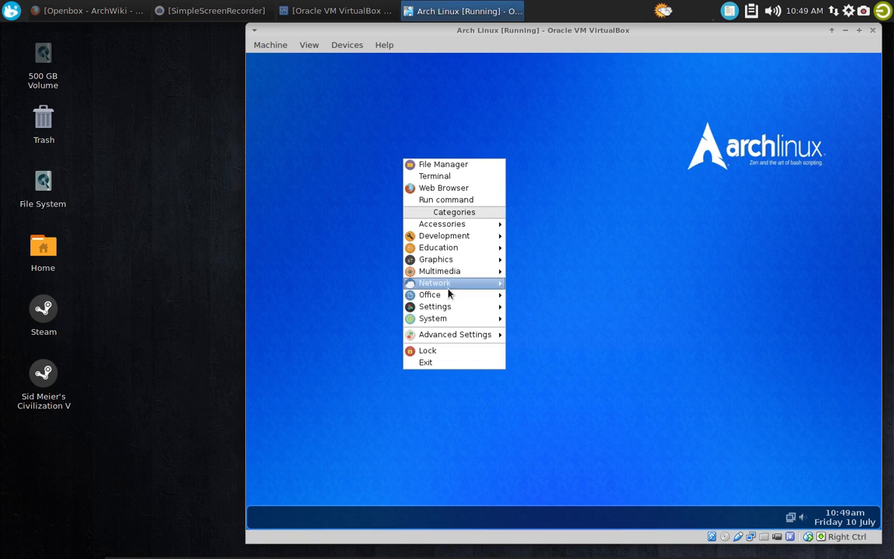
pyautogui.moveTo(560, 374)
pyautogui.click(619, 375)
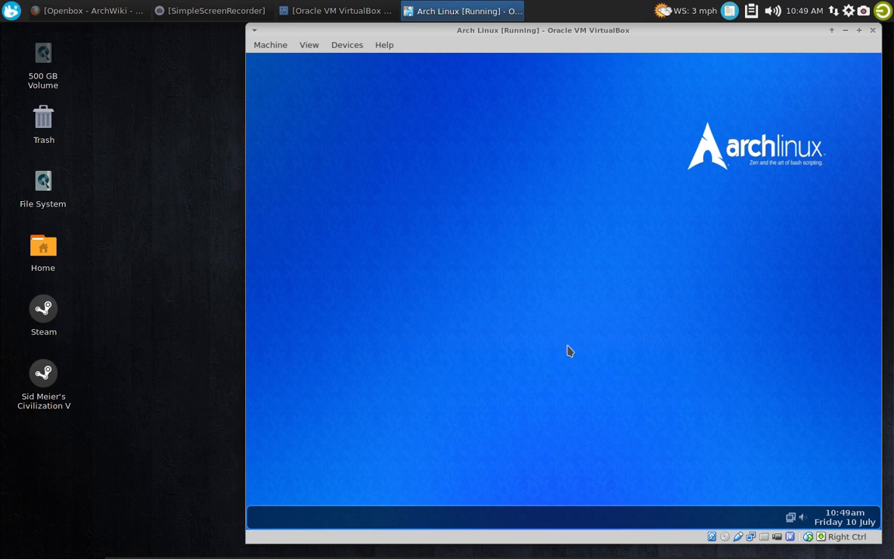
# Examine the application categories of the regenerated desktop menu for their icons, including System and Accessories, and dismiss the menu
pyautogui.rightClick(348, 134)
pyautogui.moveTo(440, 222)
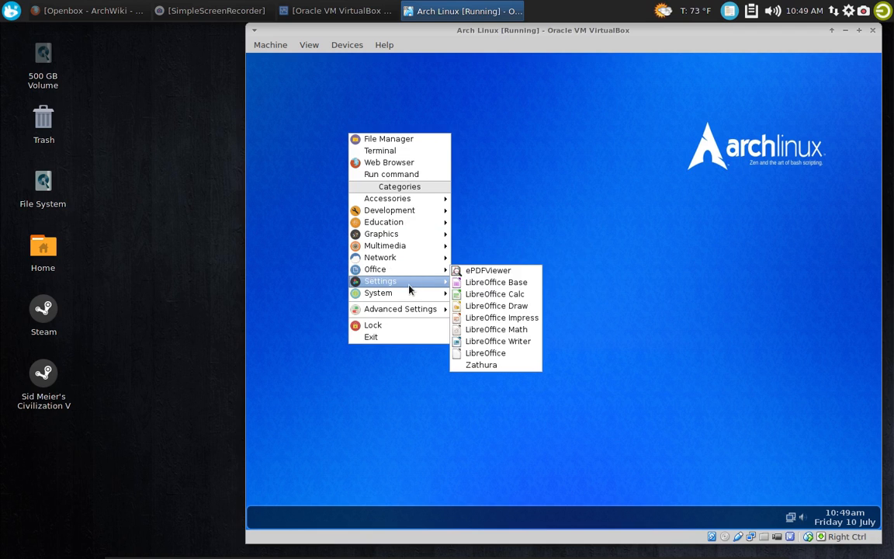
pyautogui.moveTo(410, 292)
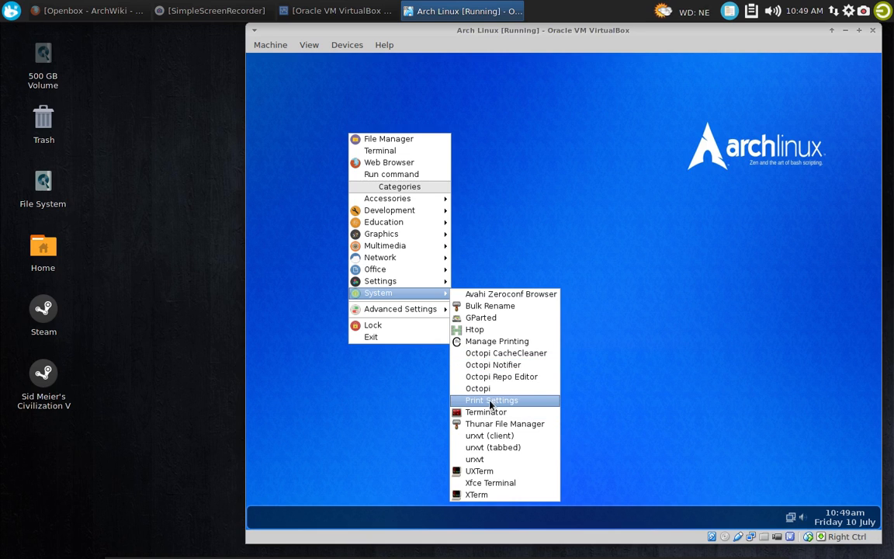
pyautogui.moveTo(403, 196)
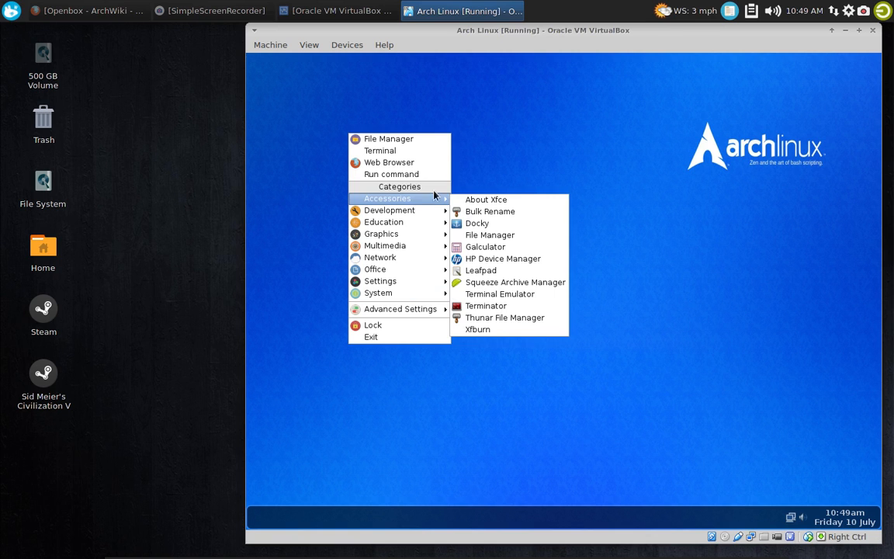
pyautogui.click(485, 163)
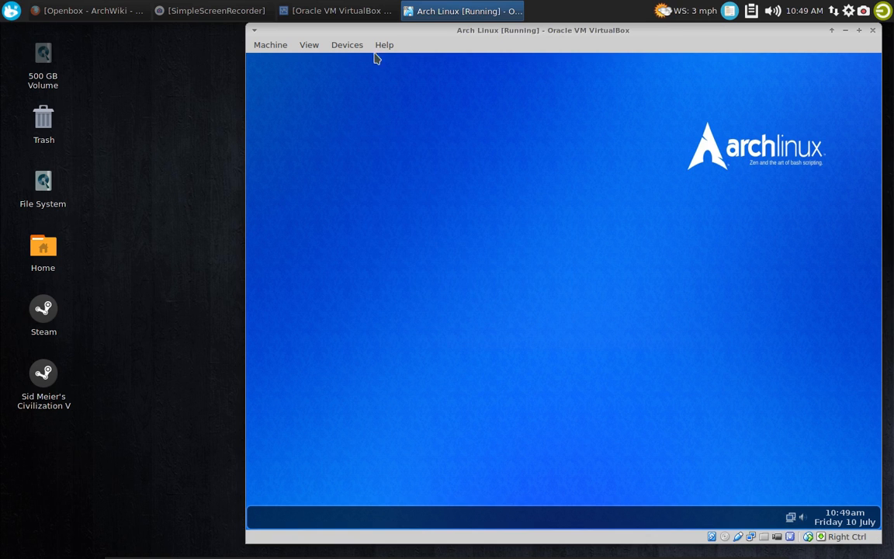
# Switch the Arch Linux virtual machine window to fullscreen mode
pyautogui.click(315, 48)
pyautogui.click(331, 62)
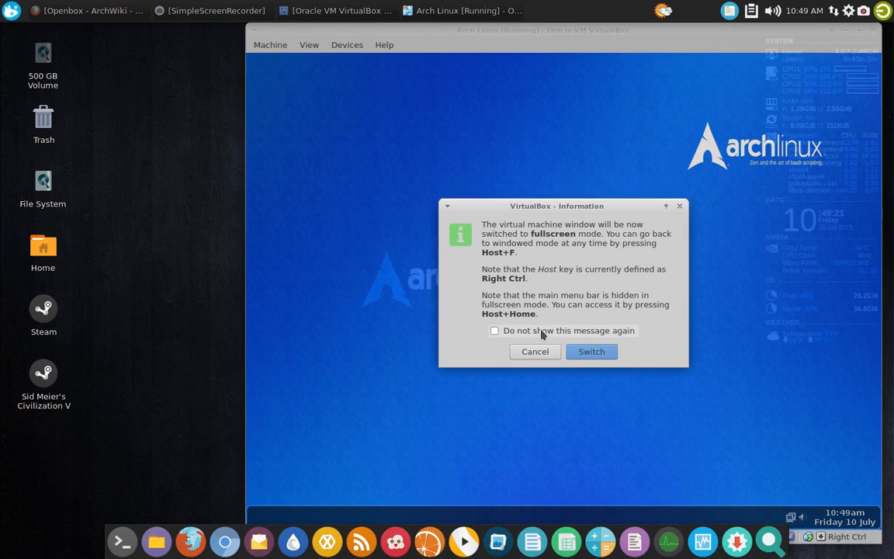
pyautogui.click(578, 352)
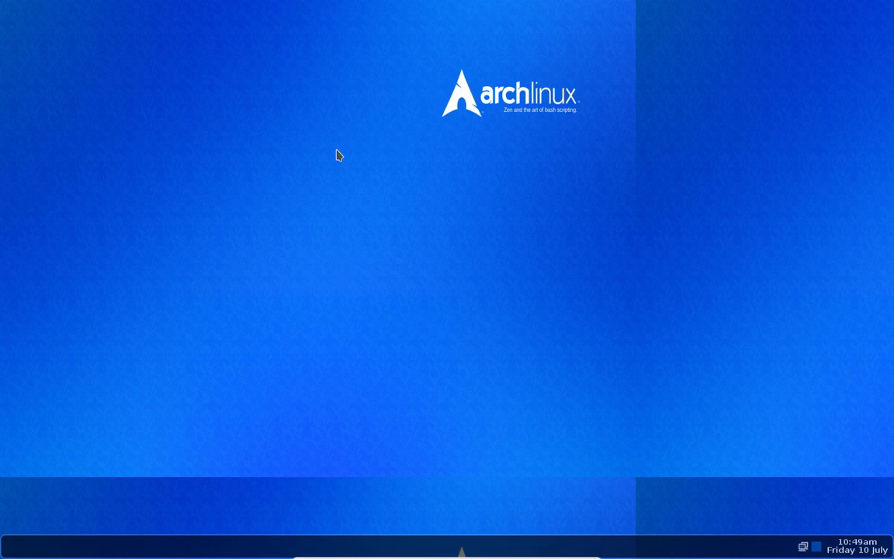
# Restart the virtual machine from the Openbox exit screen and boot the Arch Linux entry in GRUB
pyautogui.rightClick(273, 56)
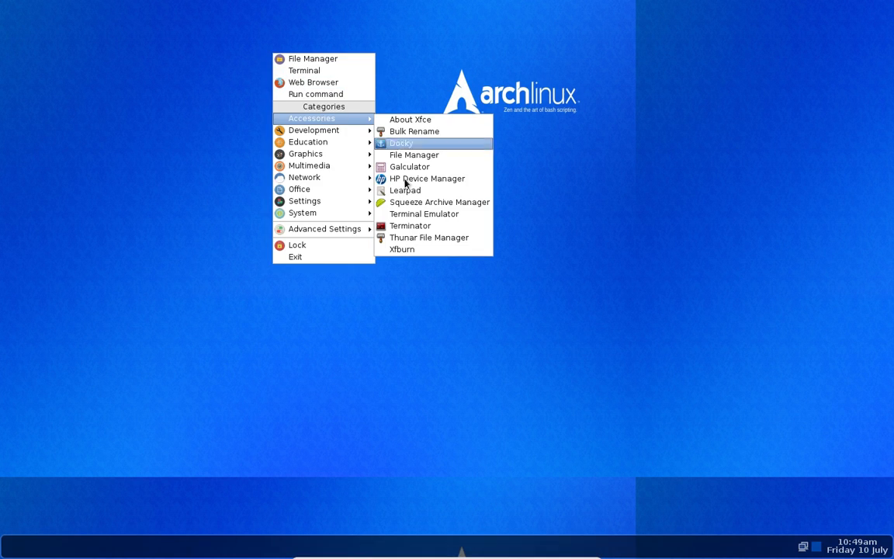
pyautogui.click(356, 260)
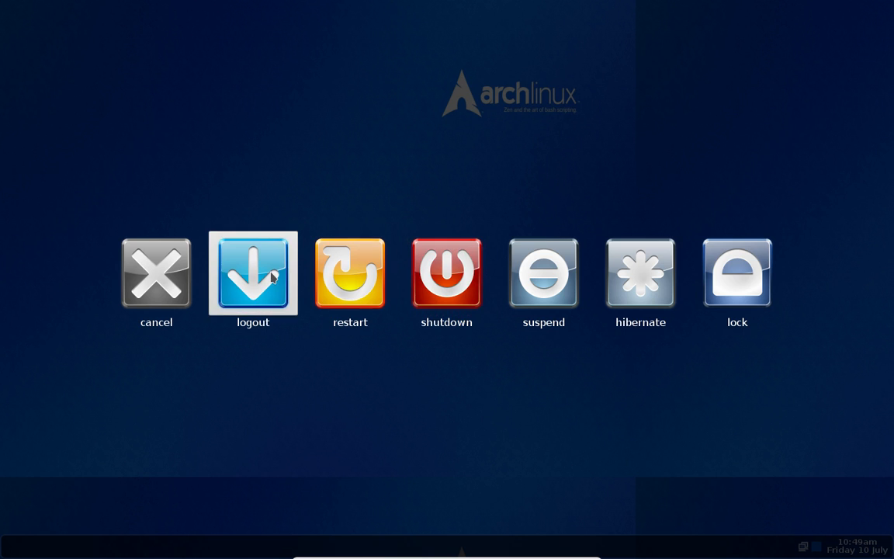
pyautogui.click(355, 286)
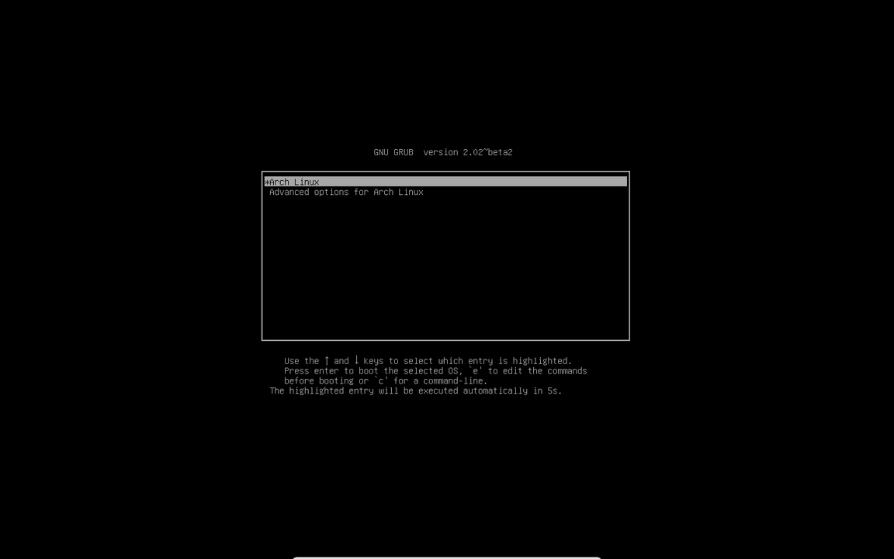
pyautogui.press('Return')
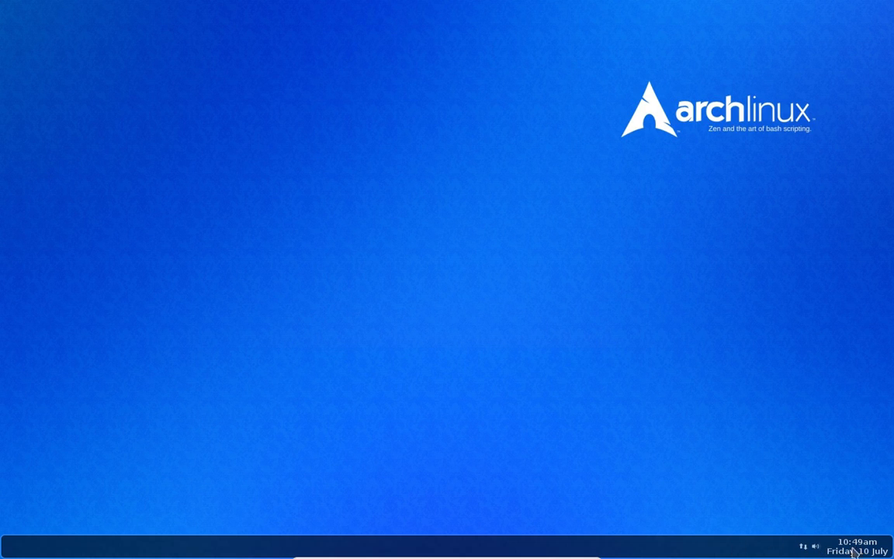
# Look over the desktop menu, check memory use and running processes with htop from the System category, and quit htop
pyautogui.rightClick(217, 73)
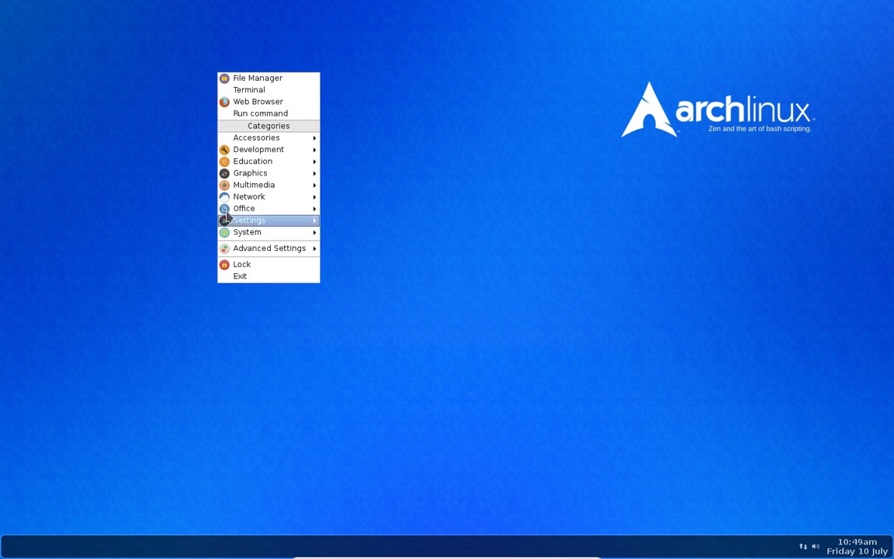
pyautogui.click(178, 137)
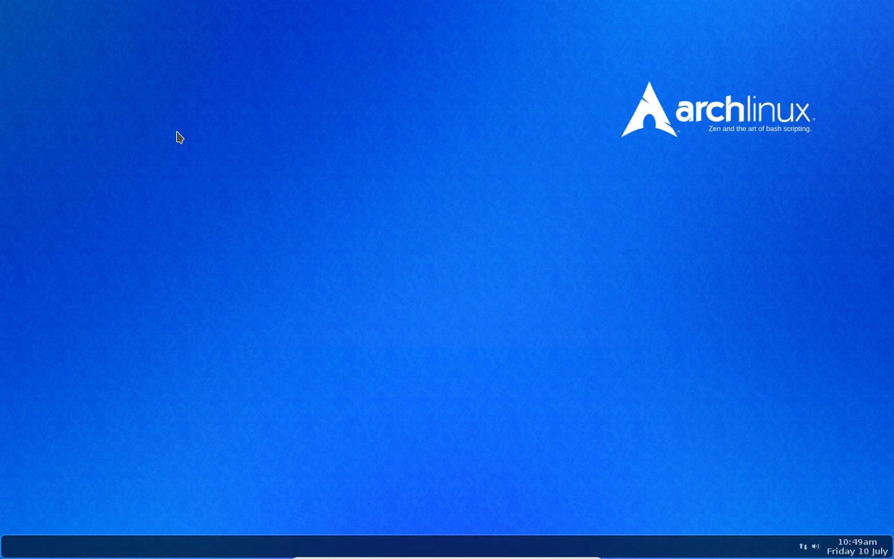
pyautogui.rightClick(198, 82)
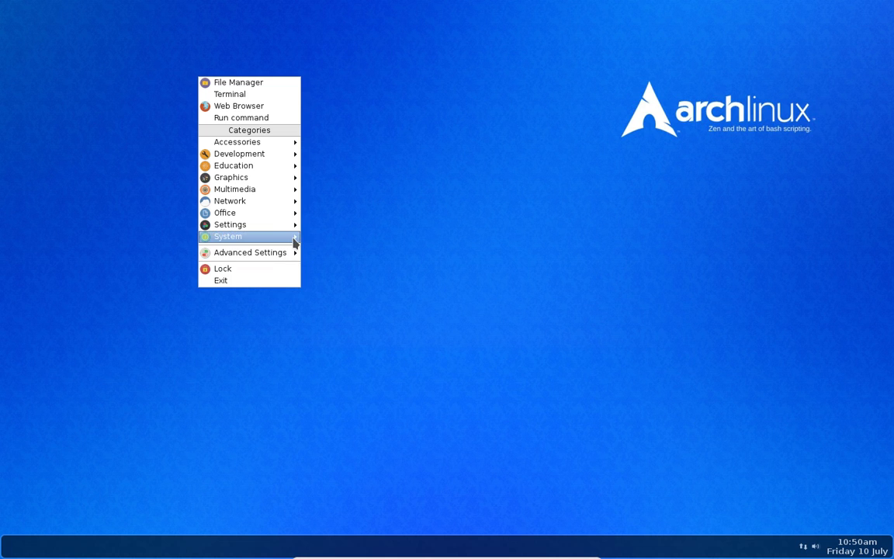
pyautogui.moveTo(294, 241)
pyautogui.click(329, 273)
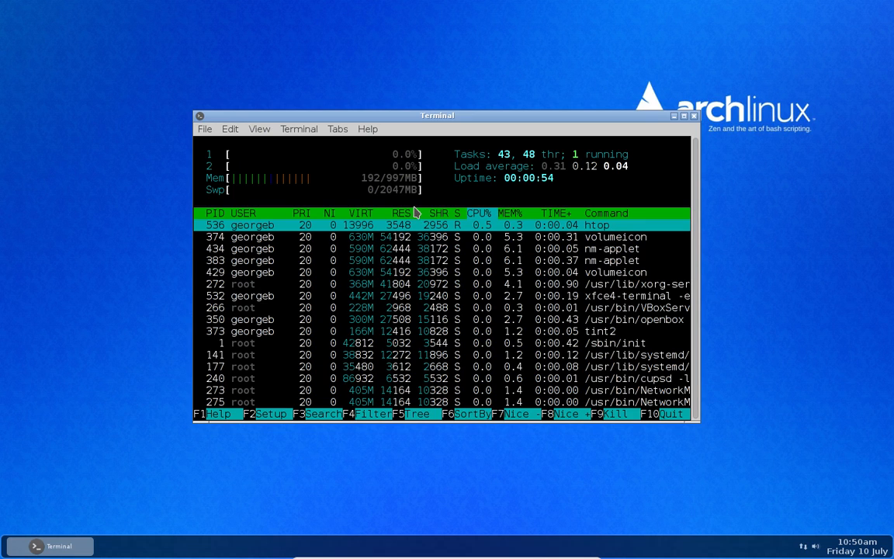
pyautogui.click(668, 417)
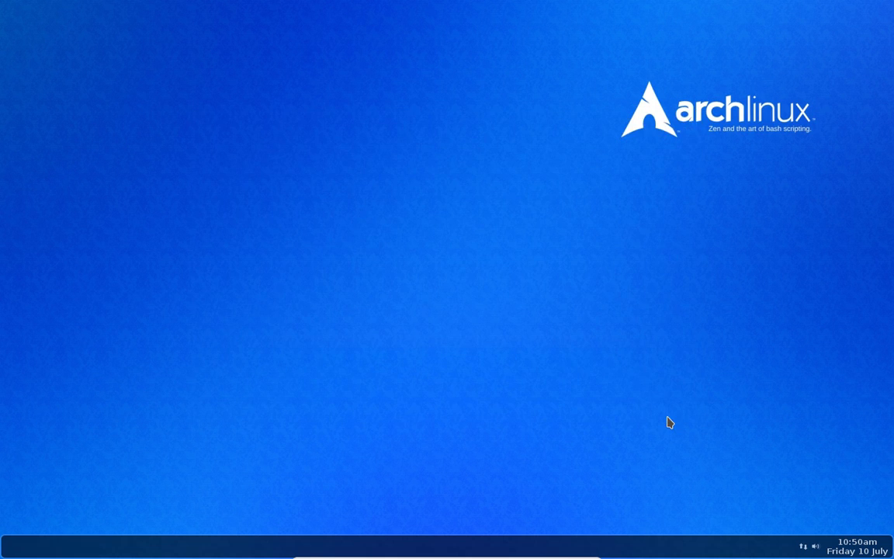
pyautogui.rightClick(183, 35)
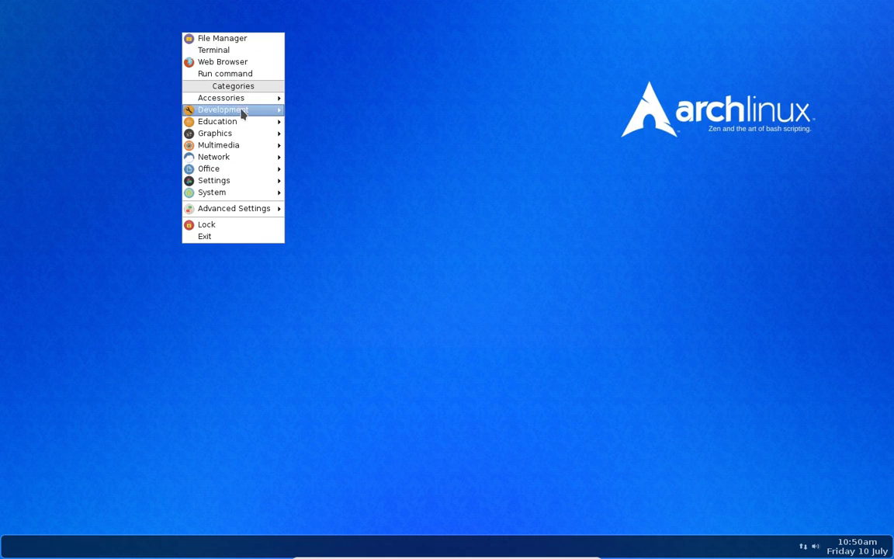
pyautogui.moveTo(232, 140)
pyautogui.click(108, 140)
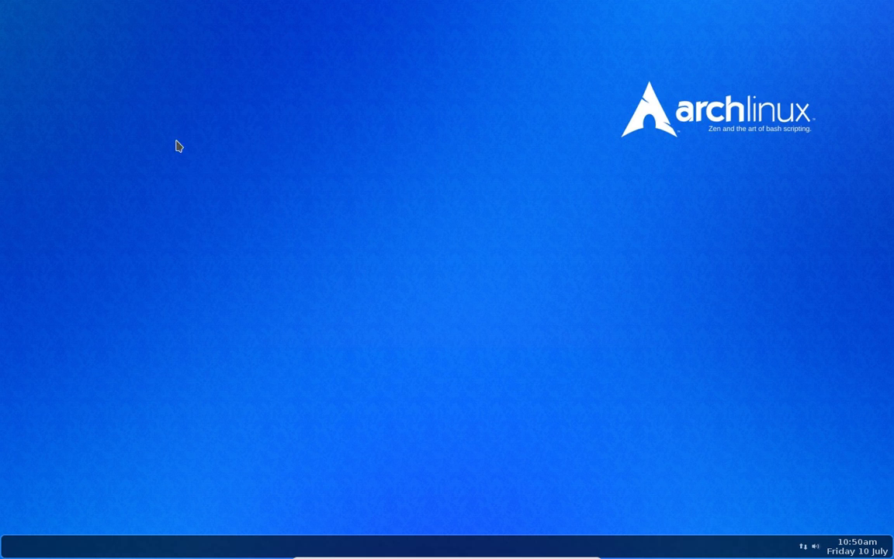
# Shut down the Arch Linux virtual machine from the Openbox exit screen and bring up the Oracle VM VirtualBox Manager window
pyautogui.rightClick(254, 122)
pyautogui.click(290, 328)
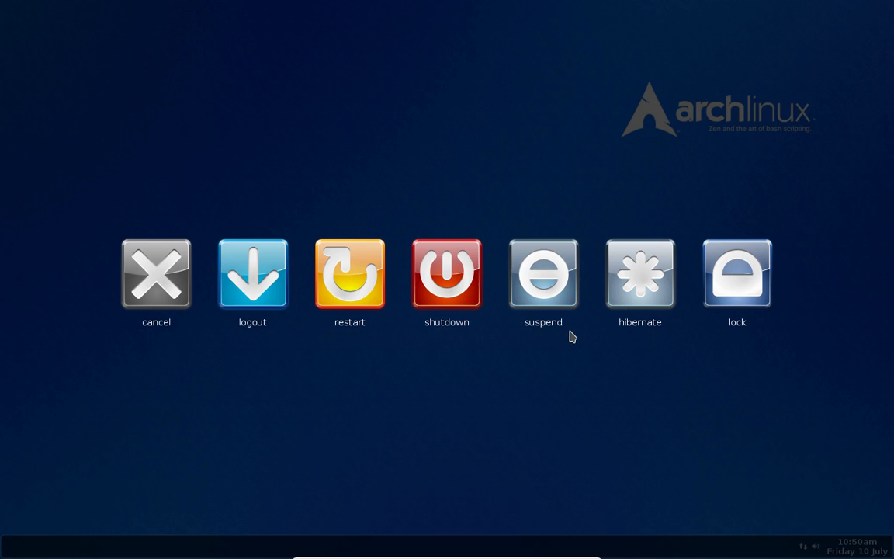
pyautogui.click(423, 268)
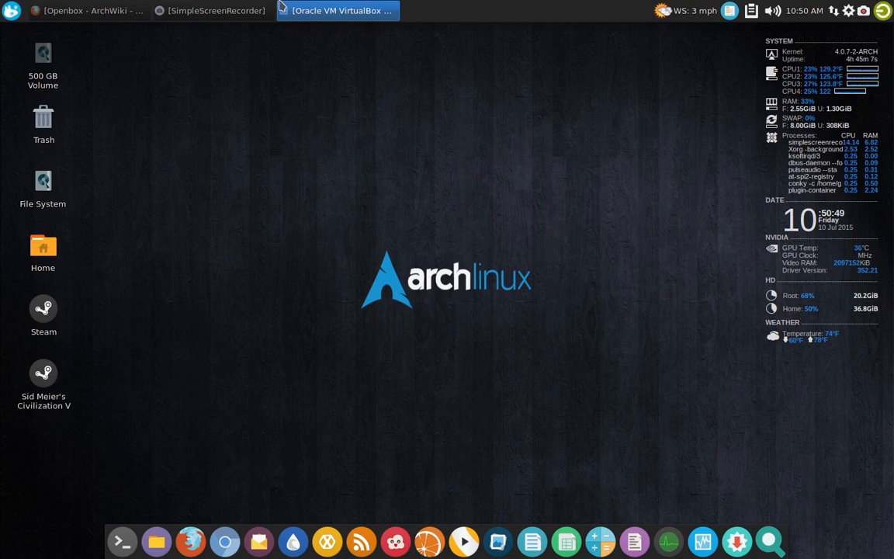
pyautogui.click(303, 11)
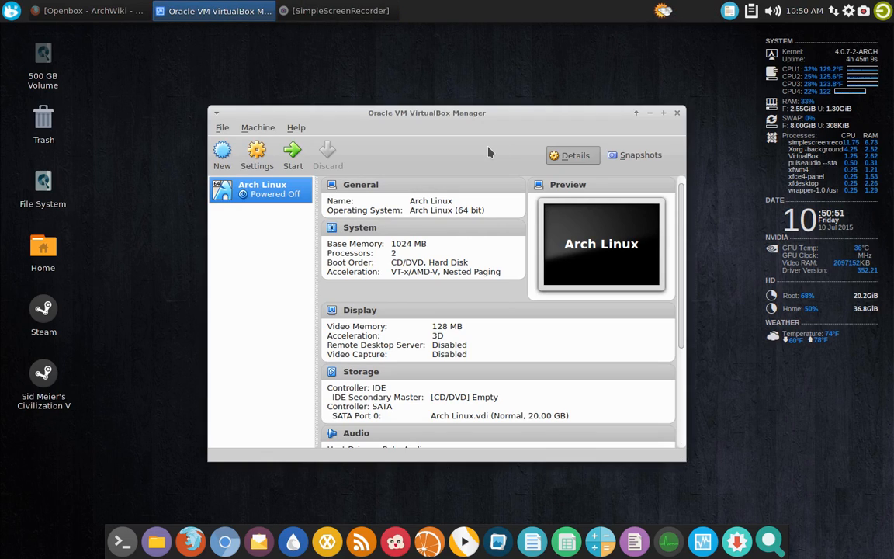